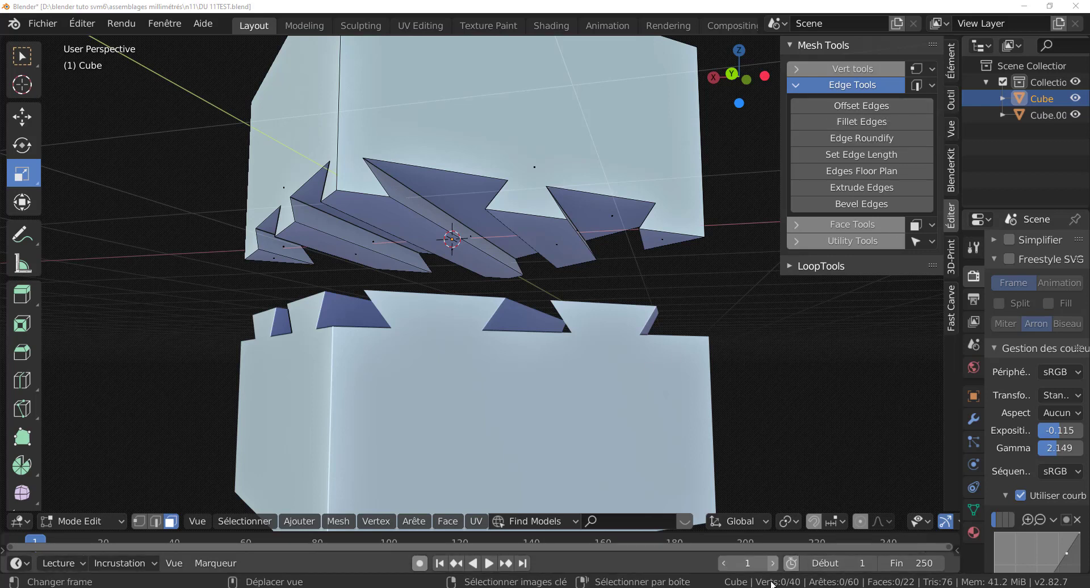
Switch to the second Blender window containing the flat square plane and its offset outline.
mouse_move(791, 587)
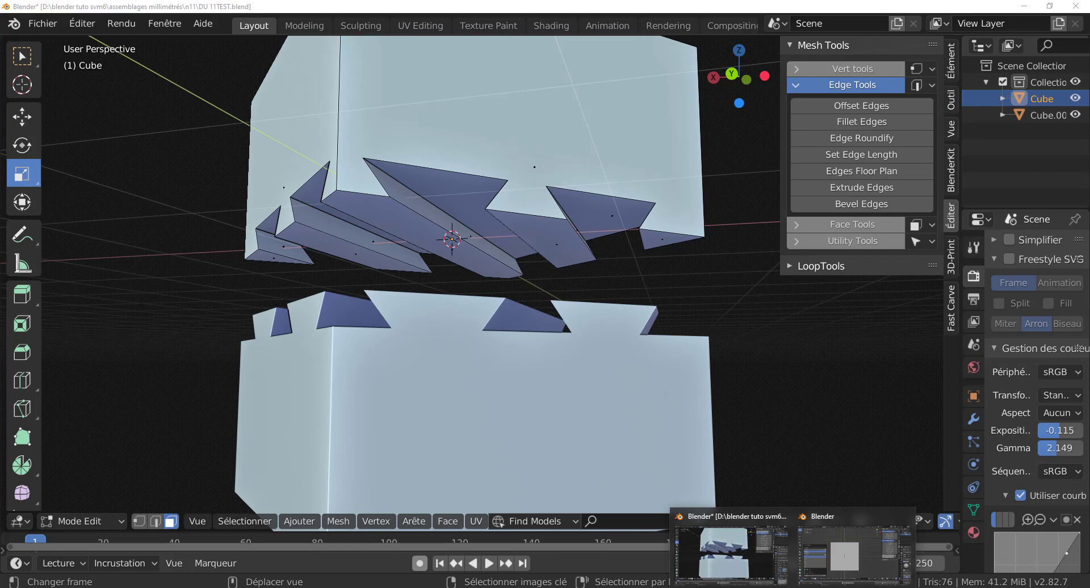
left_click(826, 557)
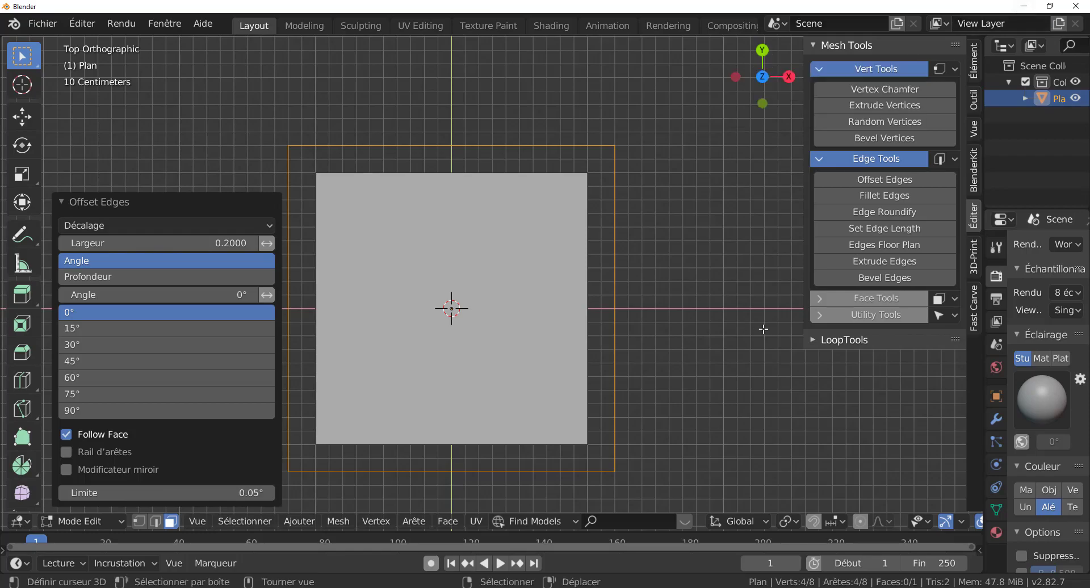
Switch to XnView and examine the printed joint photos Cubeneufqueue.jpg and cubeouvert.jpg.
key("alt+Tab")
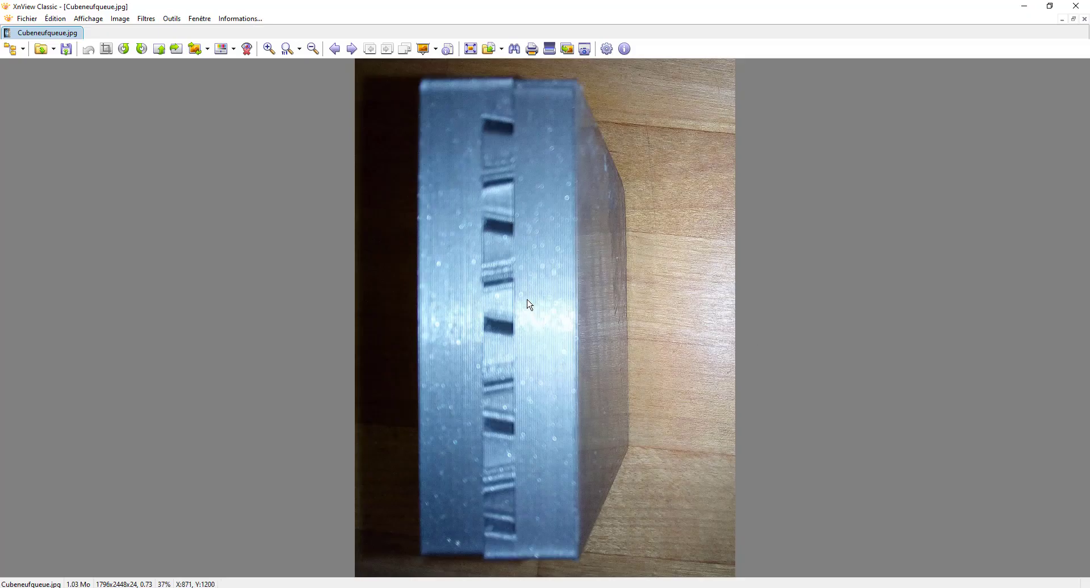
scroll(519, 298, "down", 1)
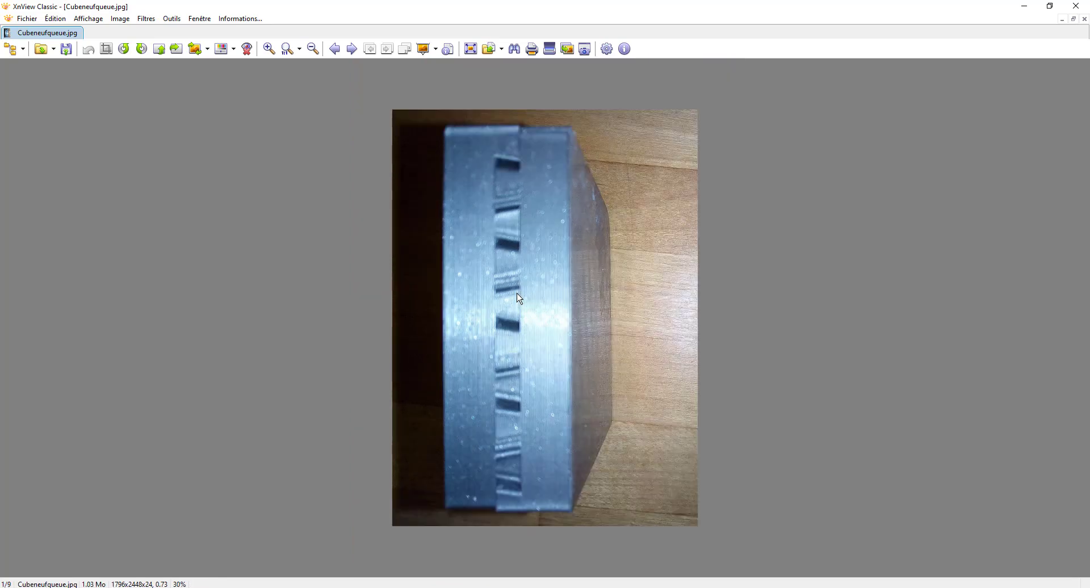
left_click(353, 50)
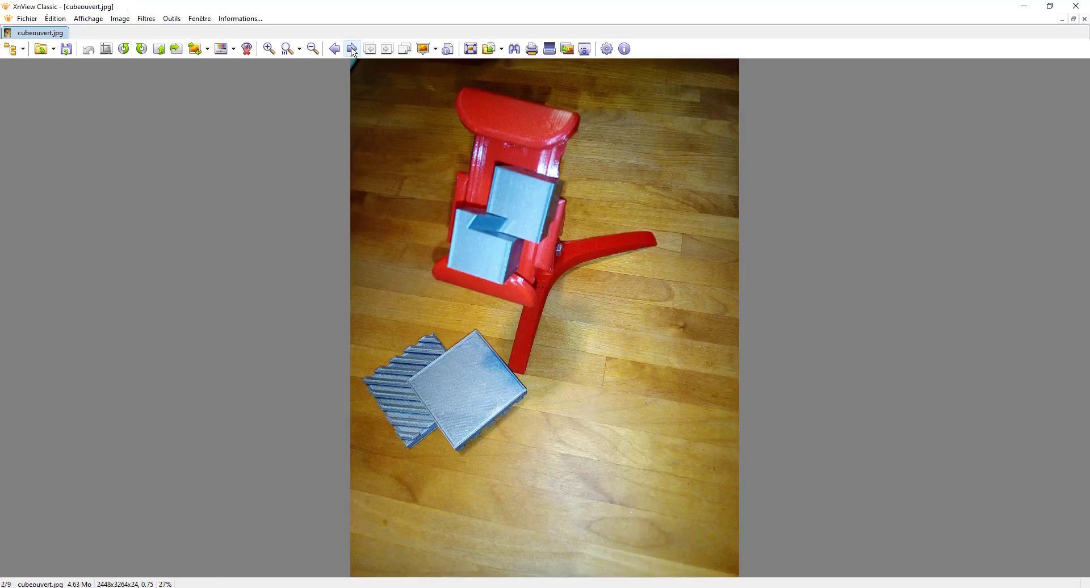
scroll(505, 303, "up", 1)
scroll(506, 302, "up", 2)
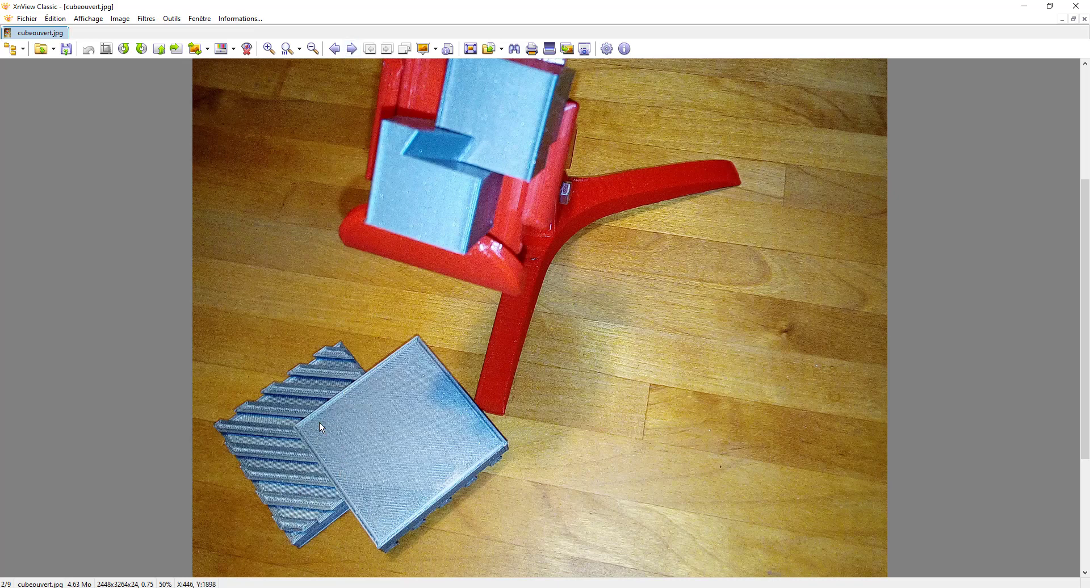
Browse to the photo doublequeue (1).jpg and examine the closed black-and-white double-tail joint up close.
left_click(353, 50)
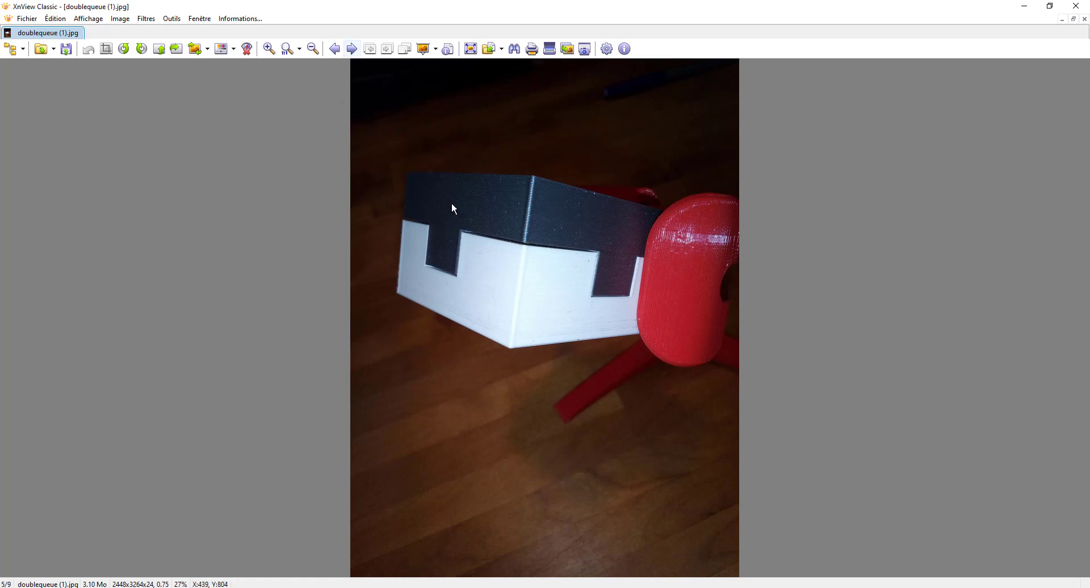
scroll(562, 333, "up", 1, "ctrl")
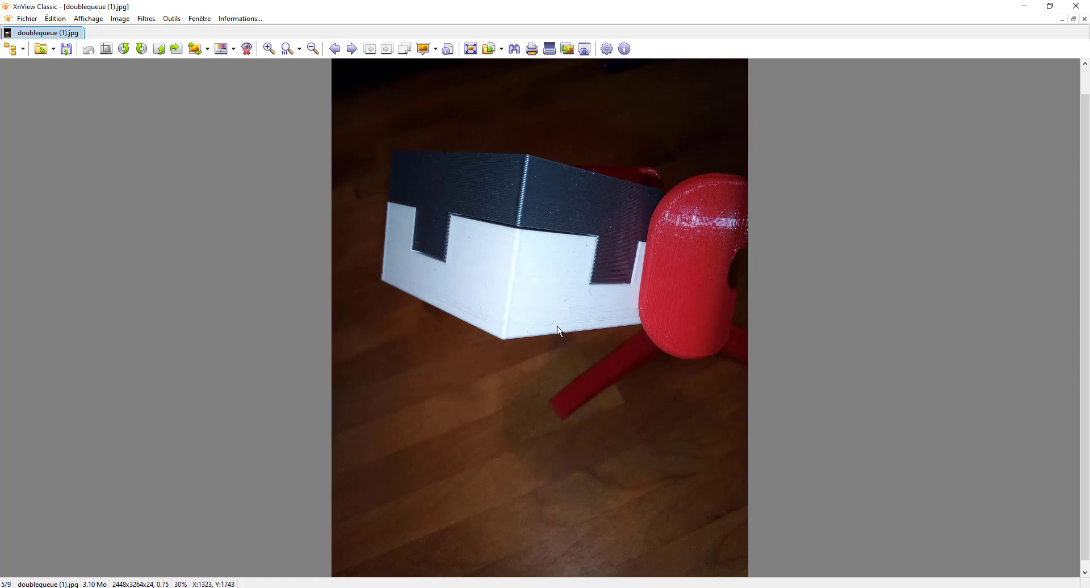
scroll(536, 265, "up", 1, "ctrl")
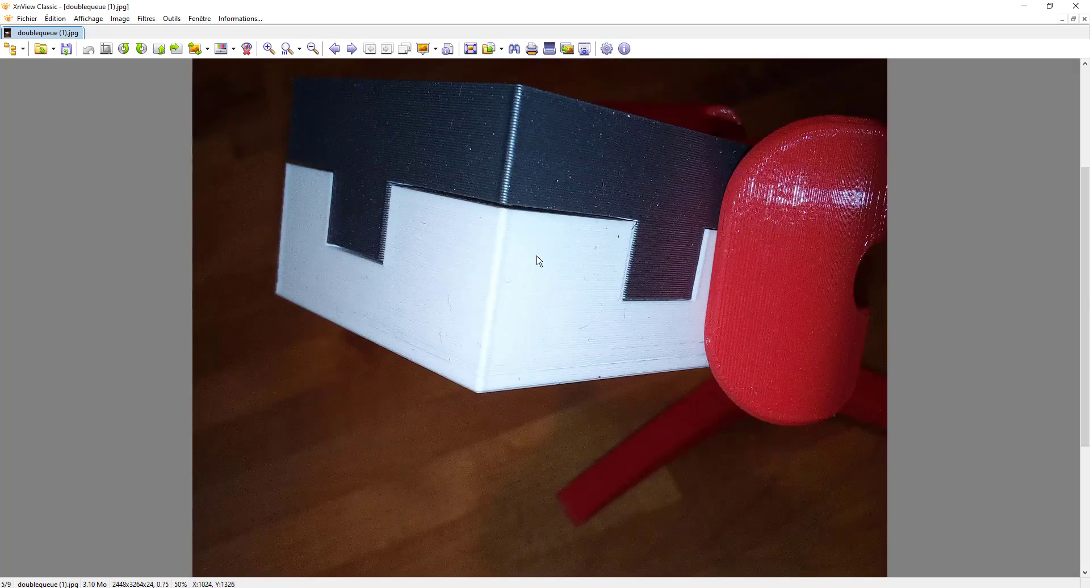
scroll(531, 252, "down", 1, "ctrl")
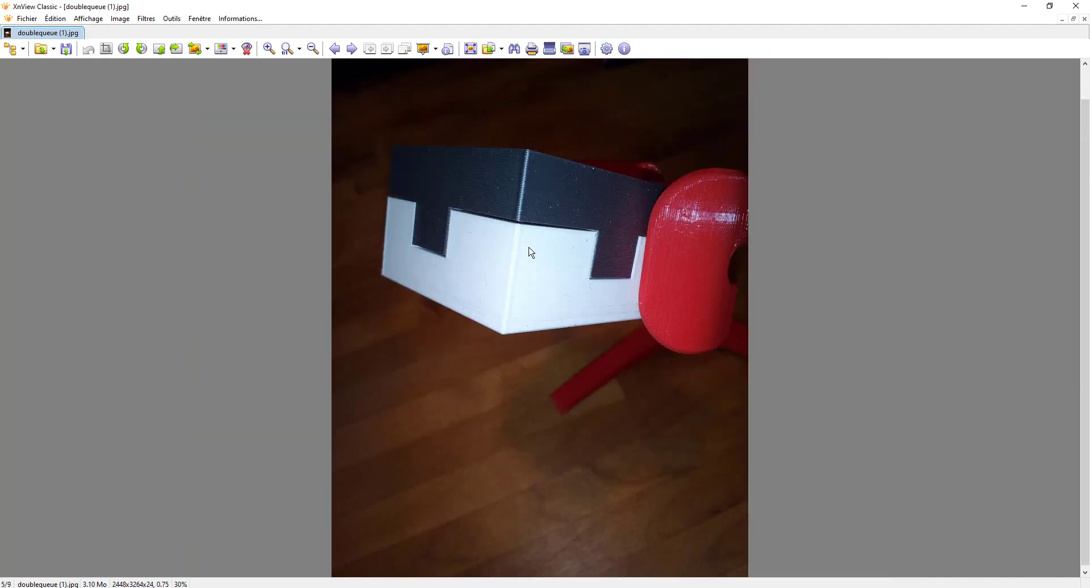
scroll(532, 252, "up", 1, "ctrl")
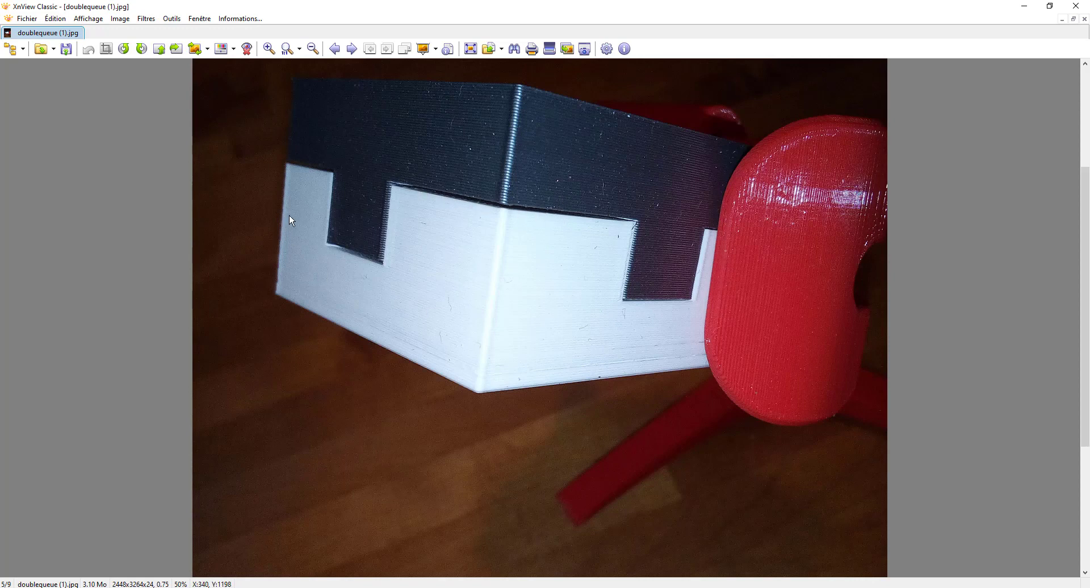
Examine the remaining joint photos: doublequeue (2).jpg, doublequeue (5).jpg, doublequeue (6).jpg and vufacecube.jpg.
left_click(352, 49)
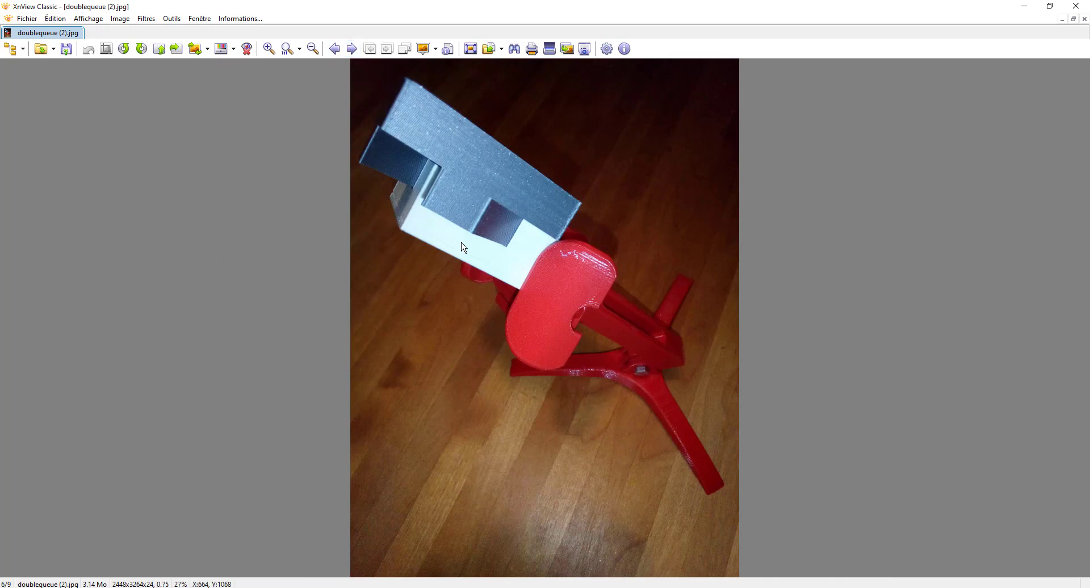
left_click(352, 50)
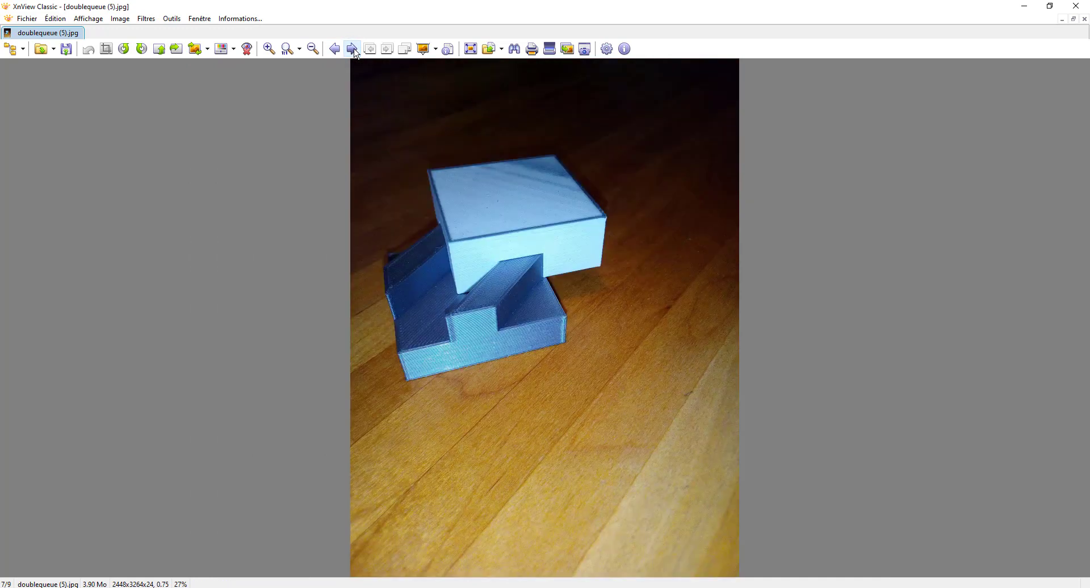
scroll(500, 373, "up", 1)
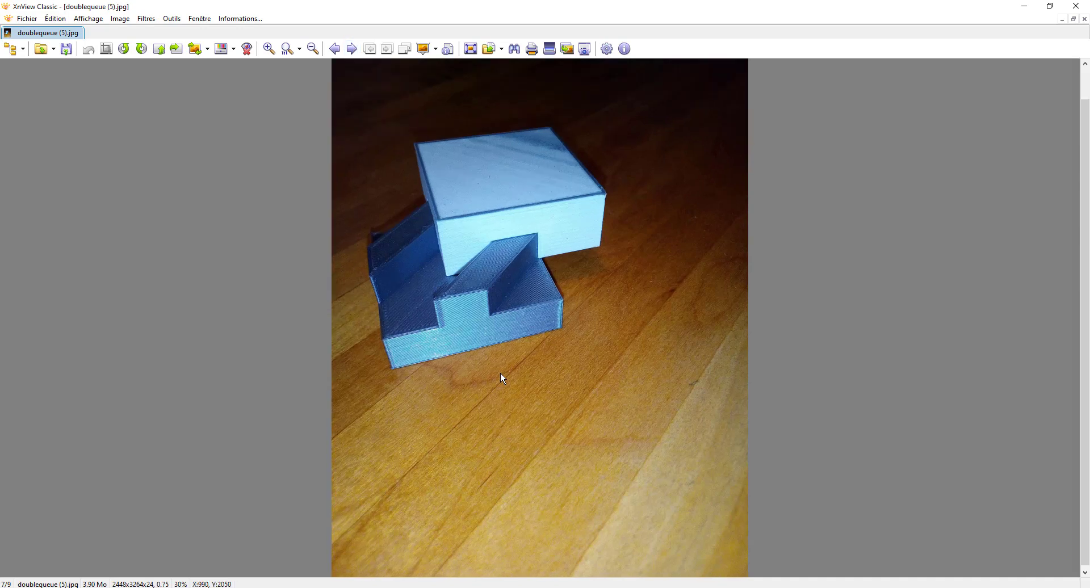
scroll(452, 203, "up", 2)
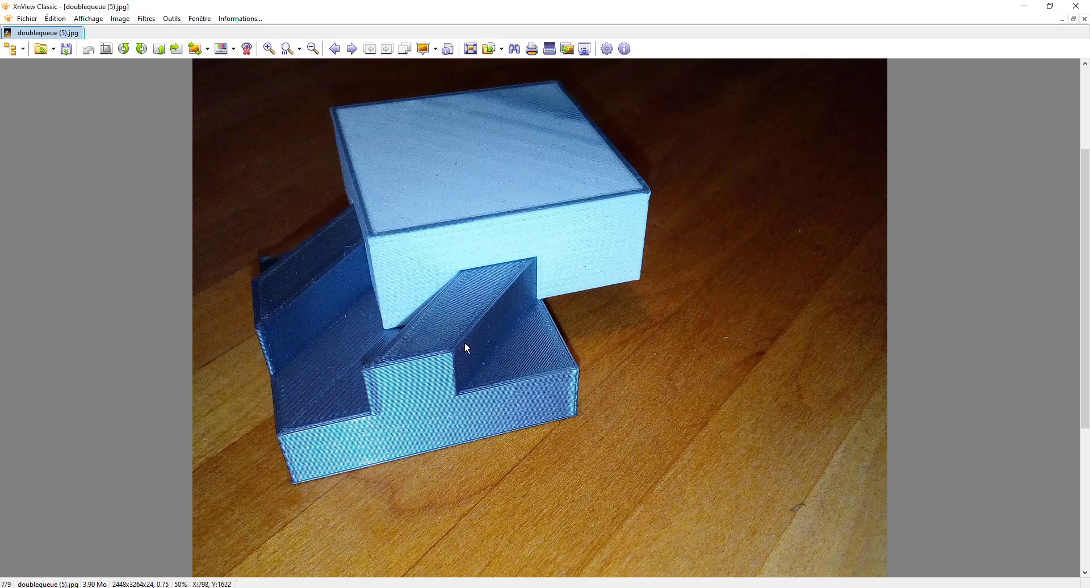
left_click(352, 51)
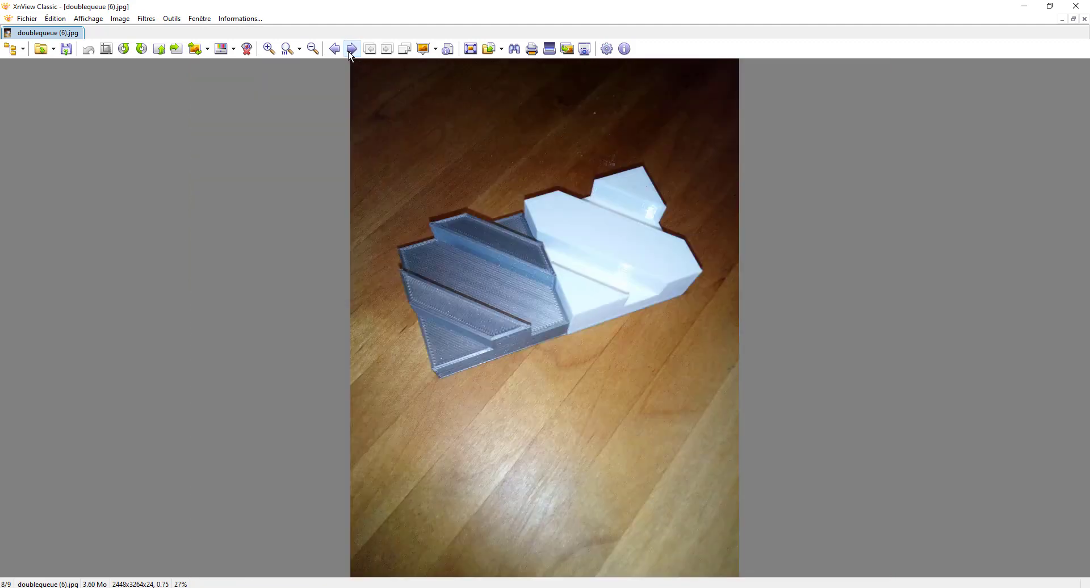
scroll(431, 318, "up", 2)
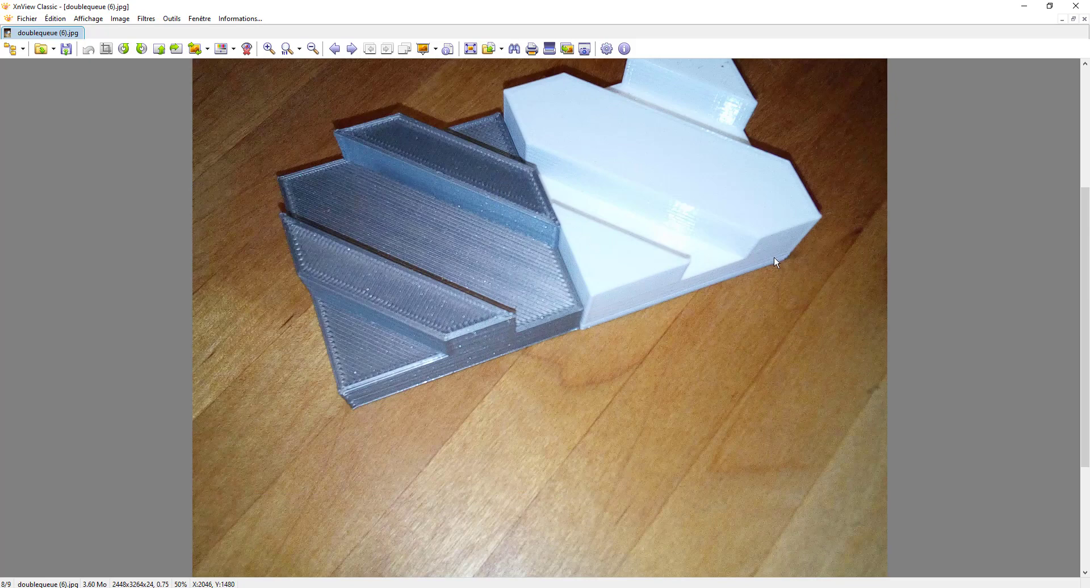
left_click(350, 50)
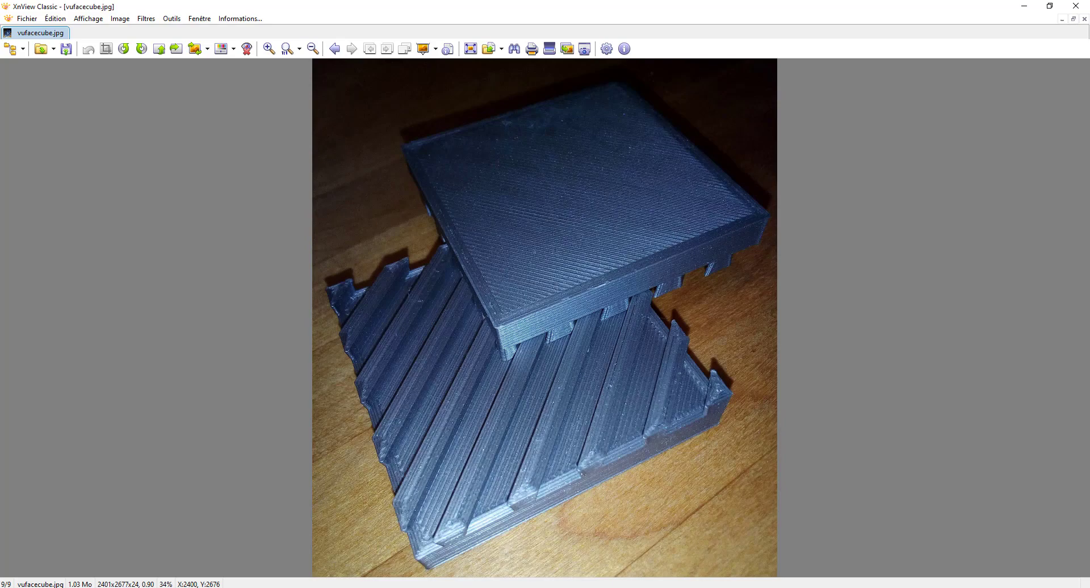
Return to the Blender window with the plane, widen the properties area and display the scene's unit settings.
left_click(818, 559)
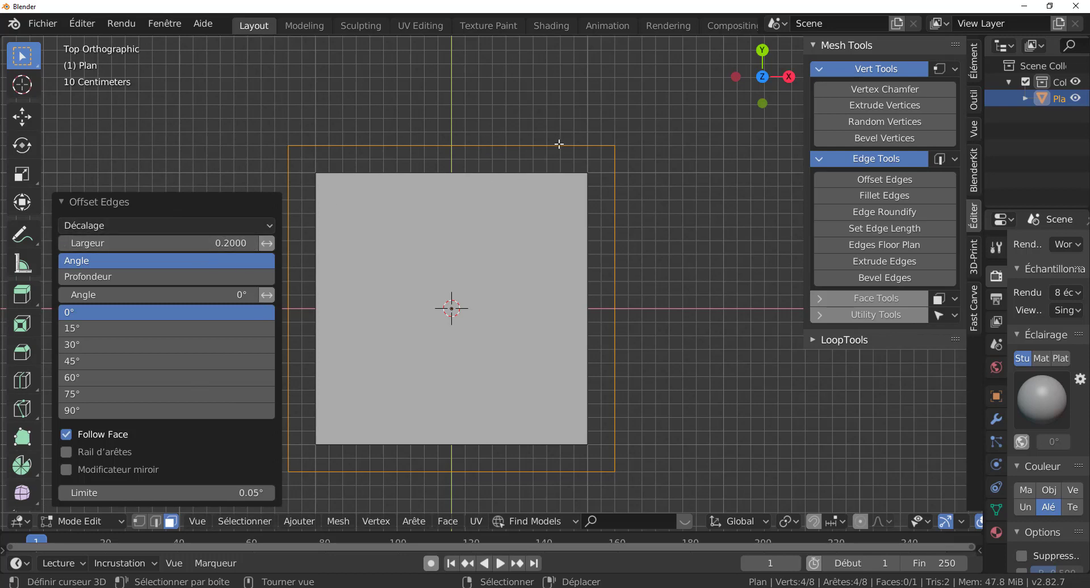
scroll(657, 262, "up", 1)
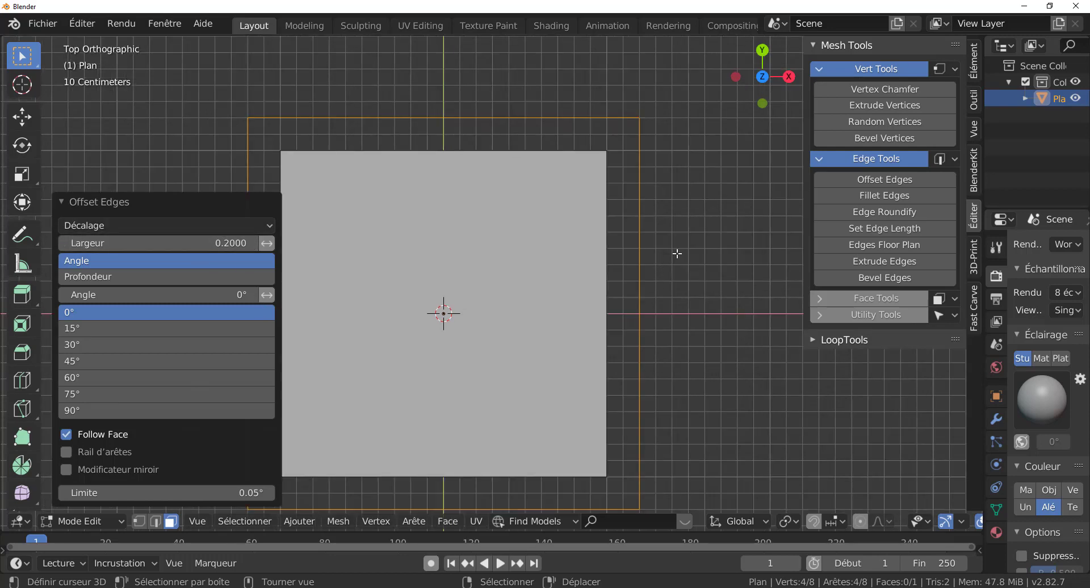
middle_click_drag(635, 329, 780, 378, "shift")
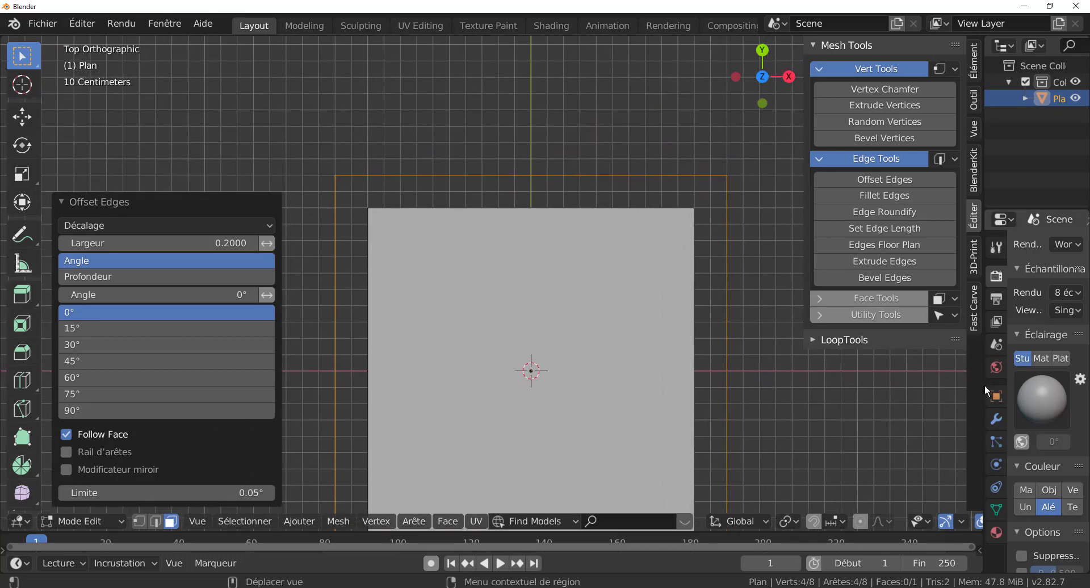
left_click_drag(984, 383, 840, 368)
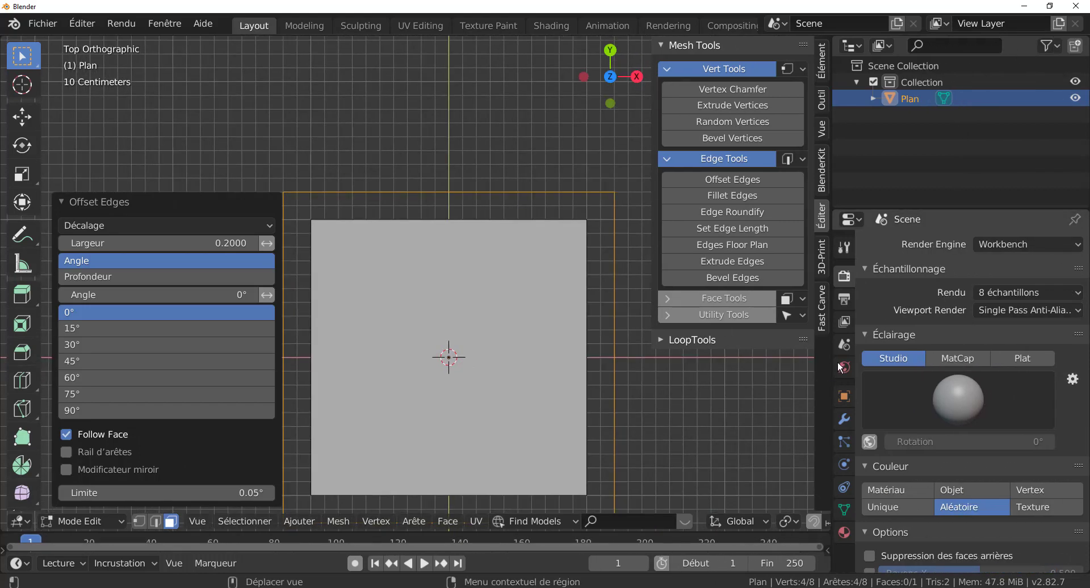
left_click(839, 346)
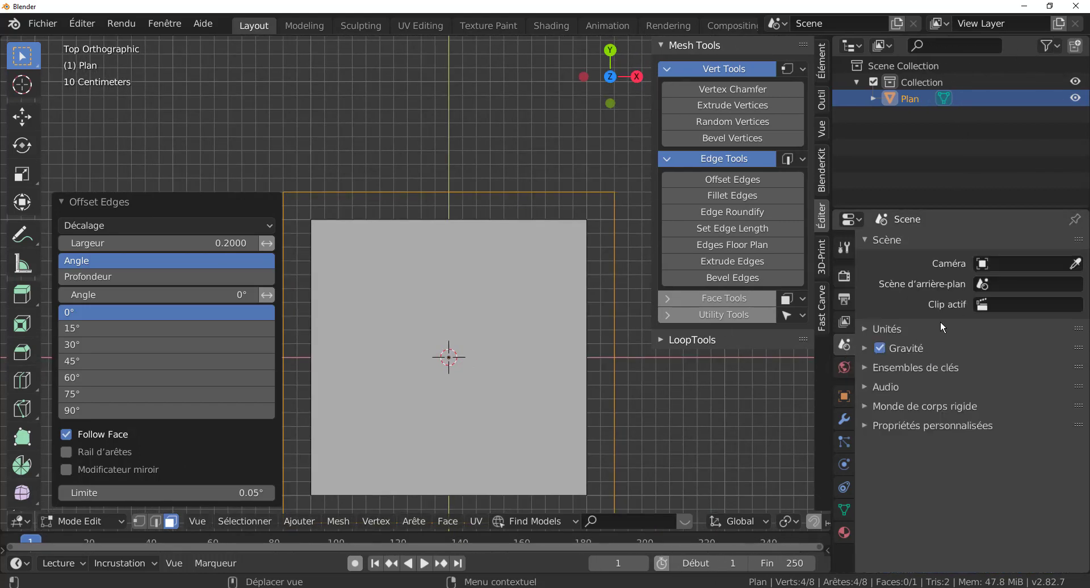
left_click(878, 330)
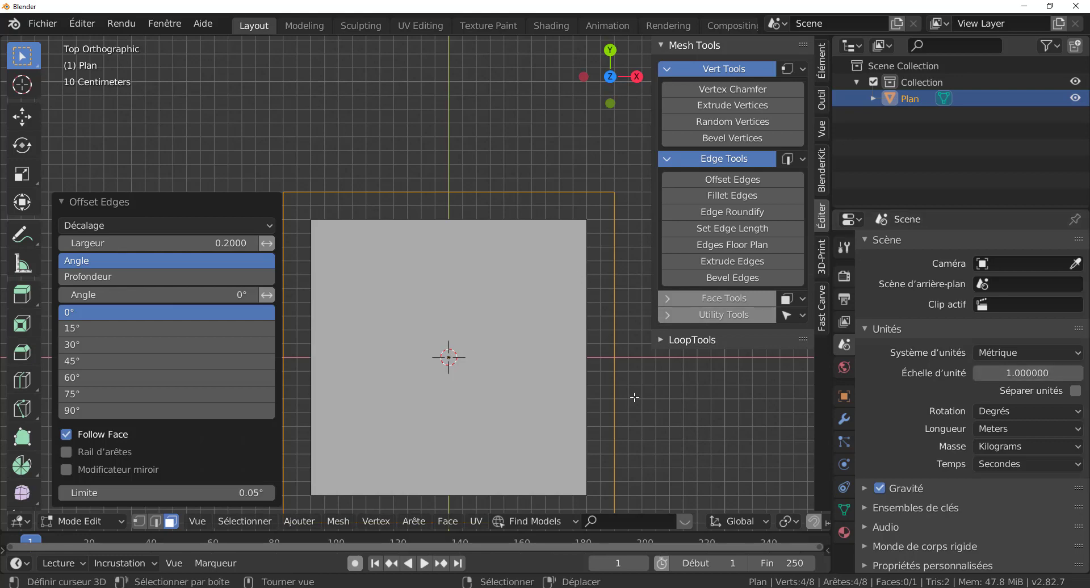
Hide the Mesh Tools sidebar to free the viewport around the square plane.
scroll(635, 397, "down", 3)
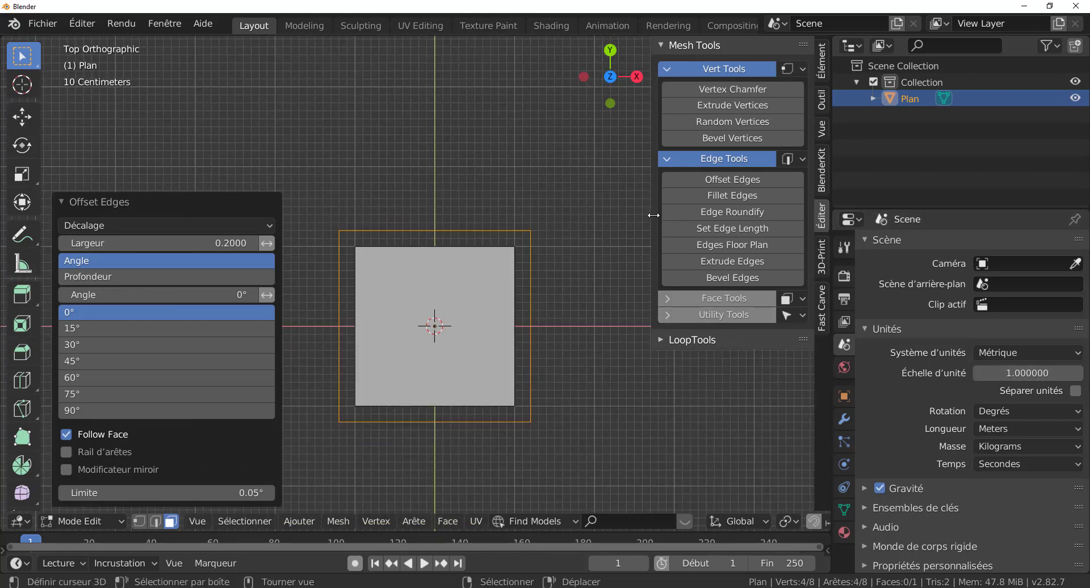
left_click_drag(654, 215, 786, 218)
scroll(566, 232, "up", 2)
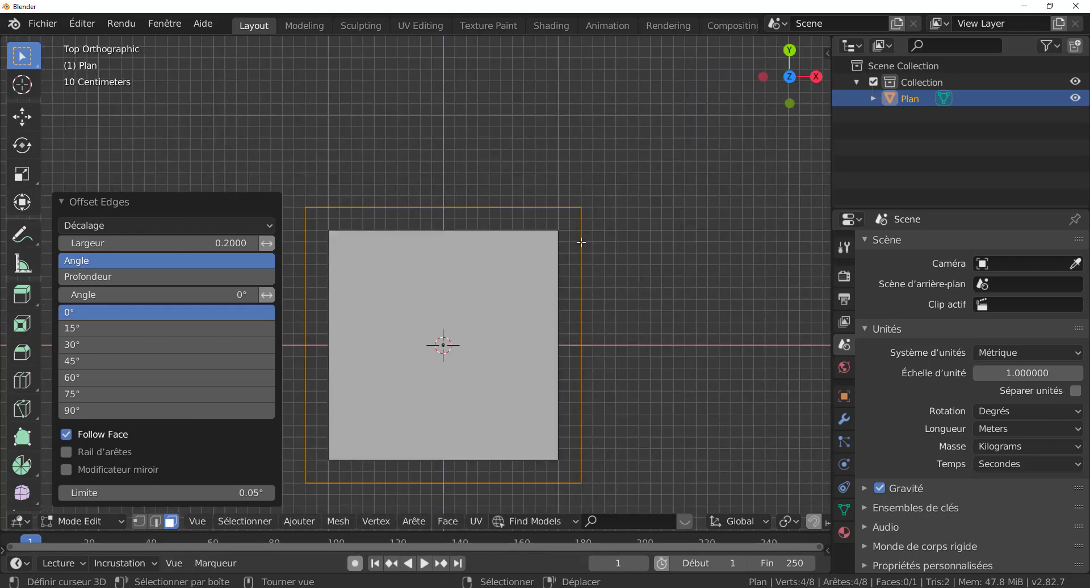
scroll(581, 242, "up", 1)
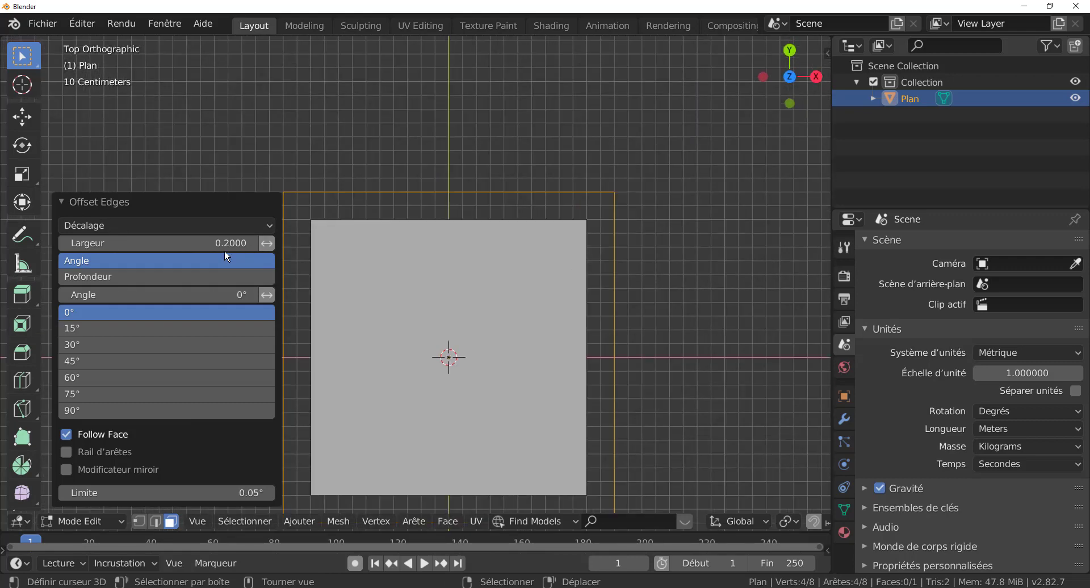
scroll(701, 233, "up", 1)
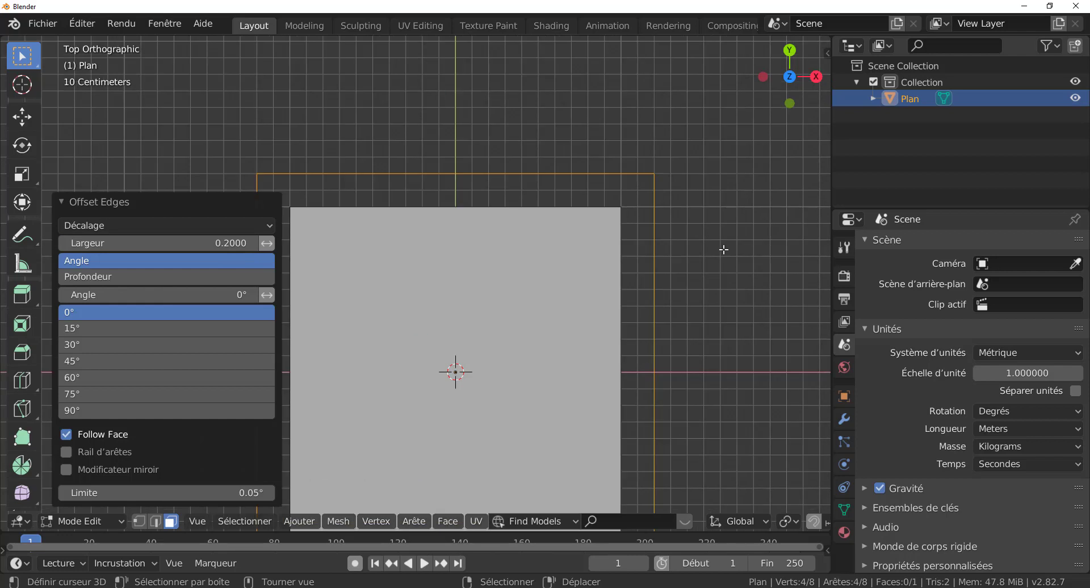
scroll(713, 246, "up", 1)
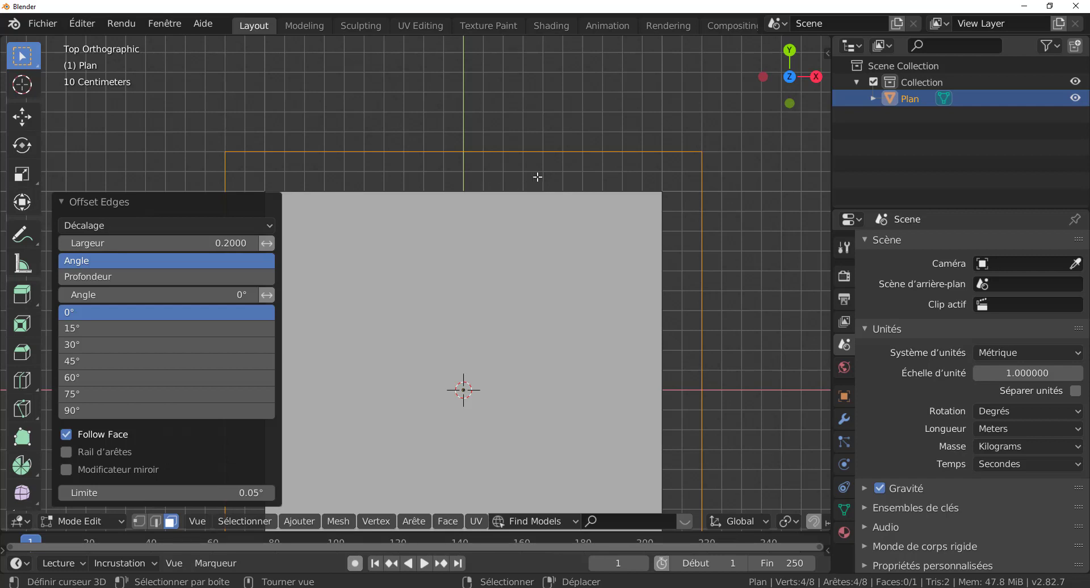
scroll(656, 186, "down", 2)
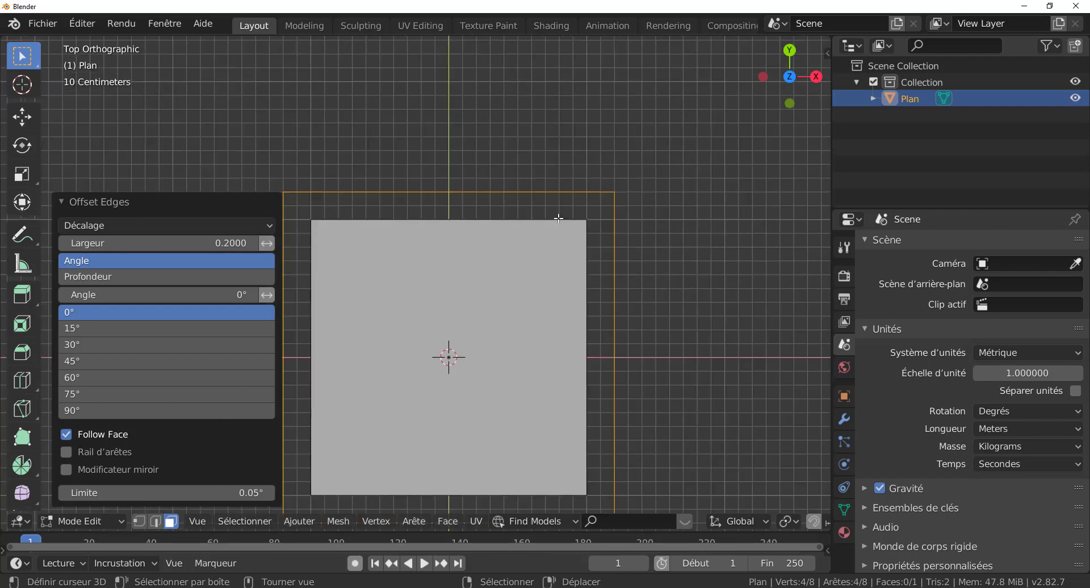
Turn on the edge length measurement overlay for the selected outline of the plane.
left_click(763, 517)
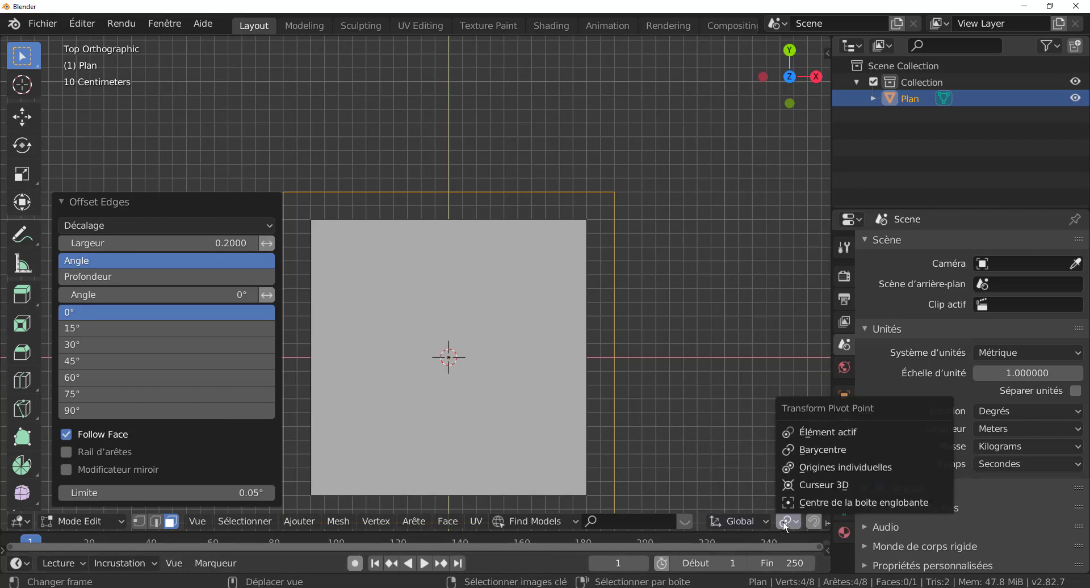
scroll(764, 521, "down", 6)
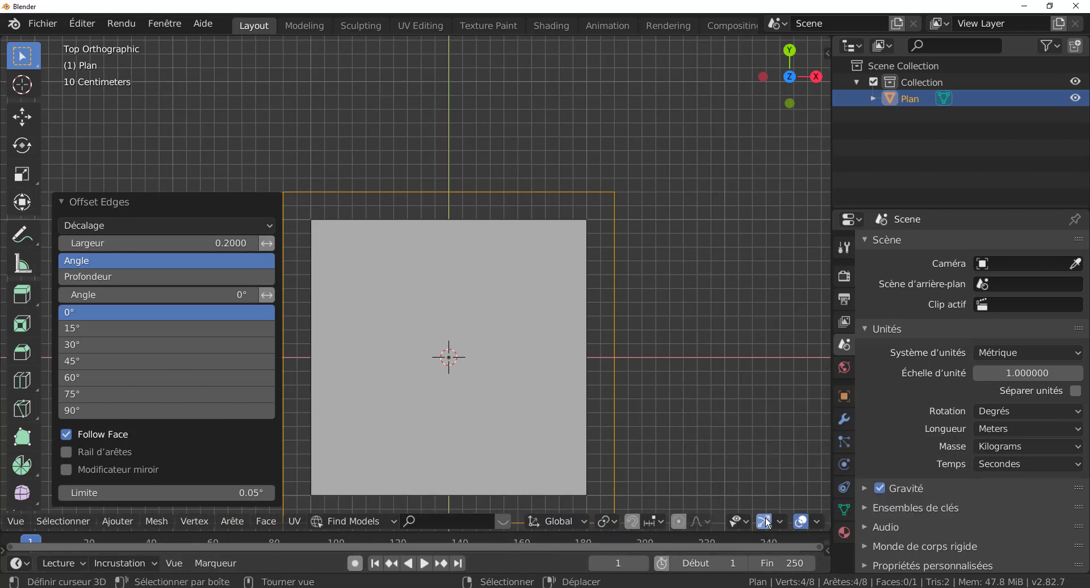
left_click(747, 522)
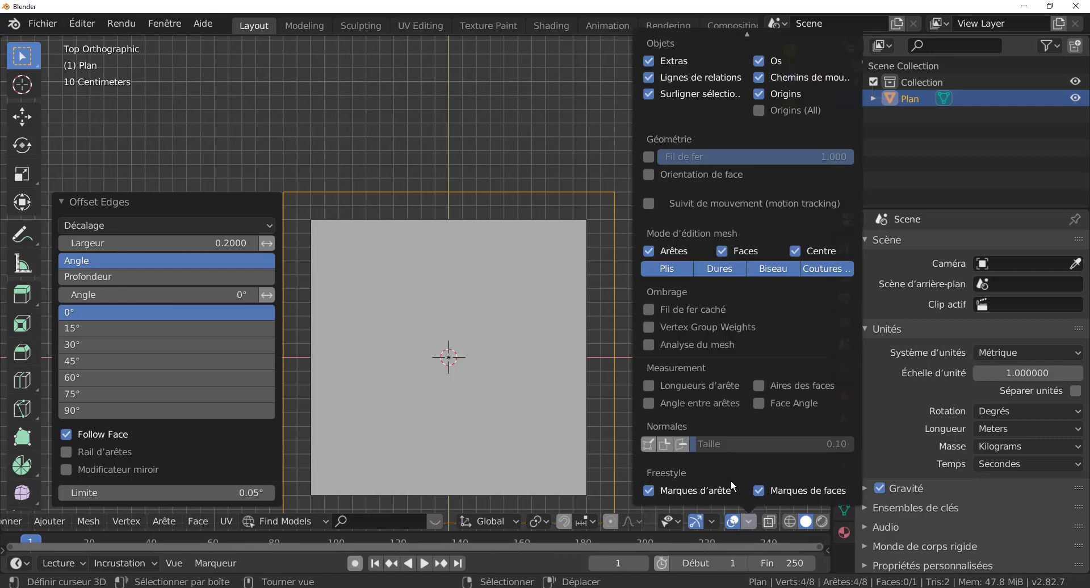
left_click(648, 326)
left_click(648, 326)
left_click(650, 385)
scroll(562, 144, "up", 3)
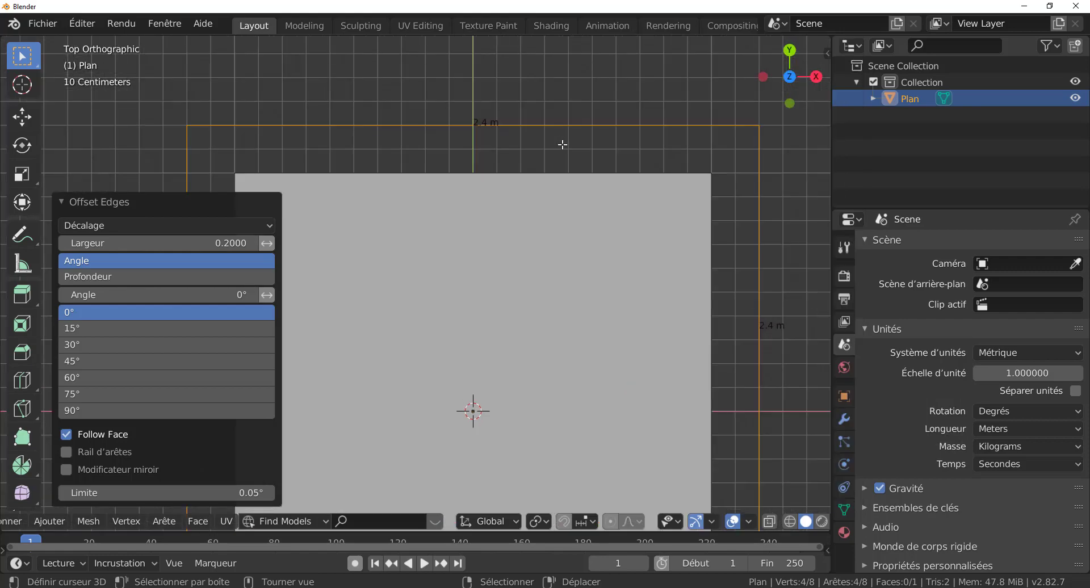
middle_click_drag(565, 147, 557, 233, "shift")
scroll(547, 246, "up", 4)
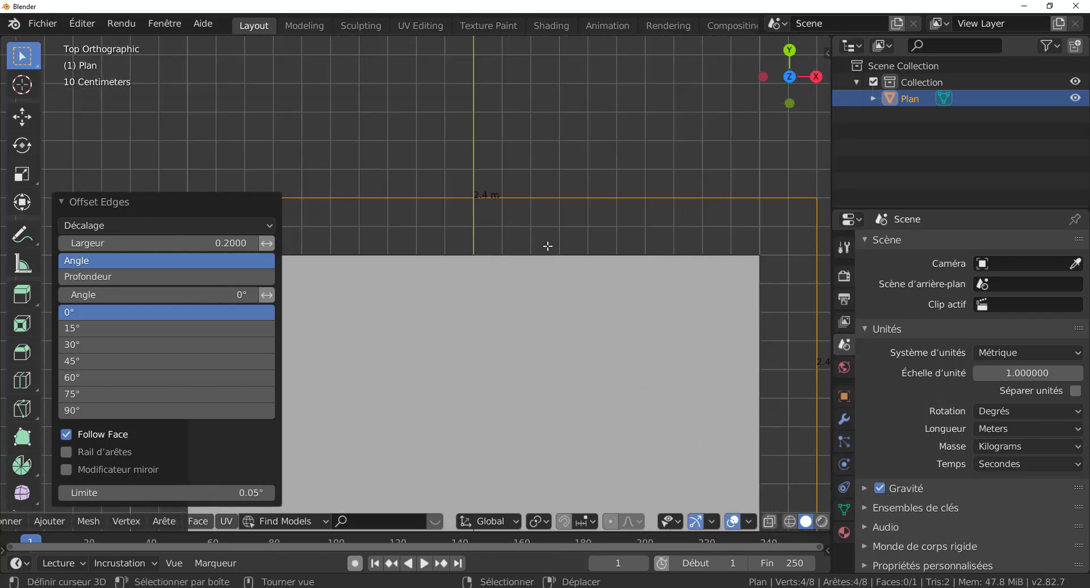
Set the Offset Edges width of the plane's outer outline to 0.1.
scroll(438, 153, "down", 3)
scroll(508, 190, "down", 2)
scroll(628, 305, "down", 2)
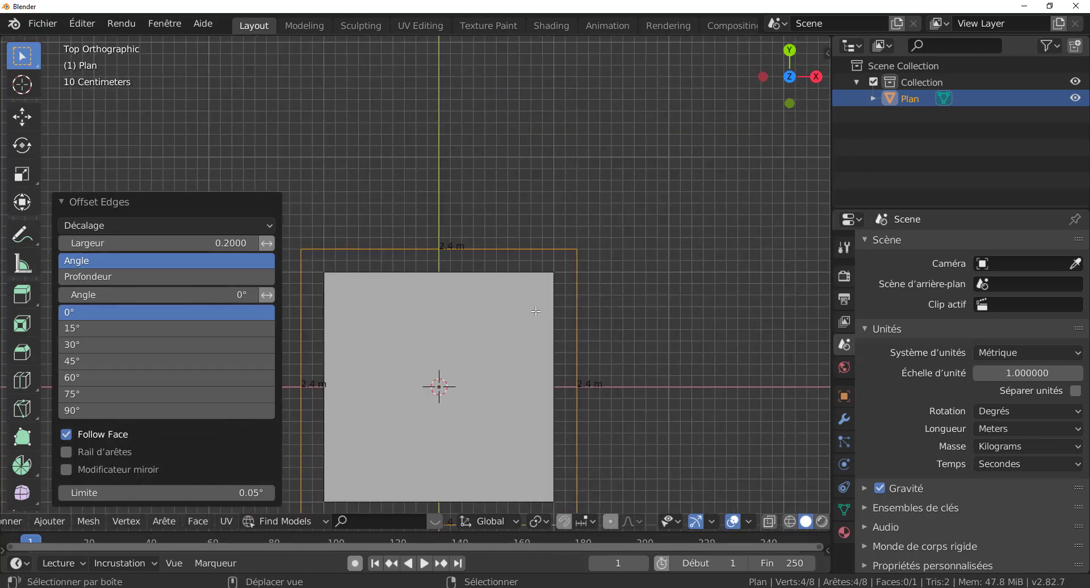
middle_click_drag(492, 308, 550, 279, "shift")
scroll(617, 273, "up", 1)
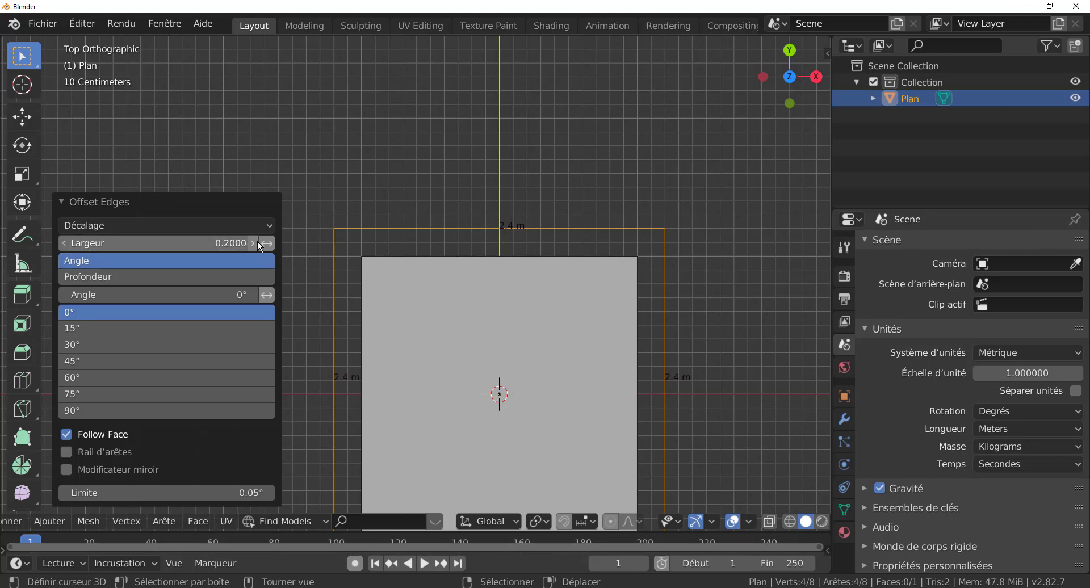
left_click(230, 244)
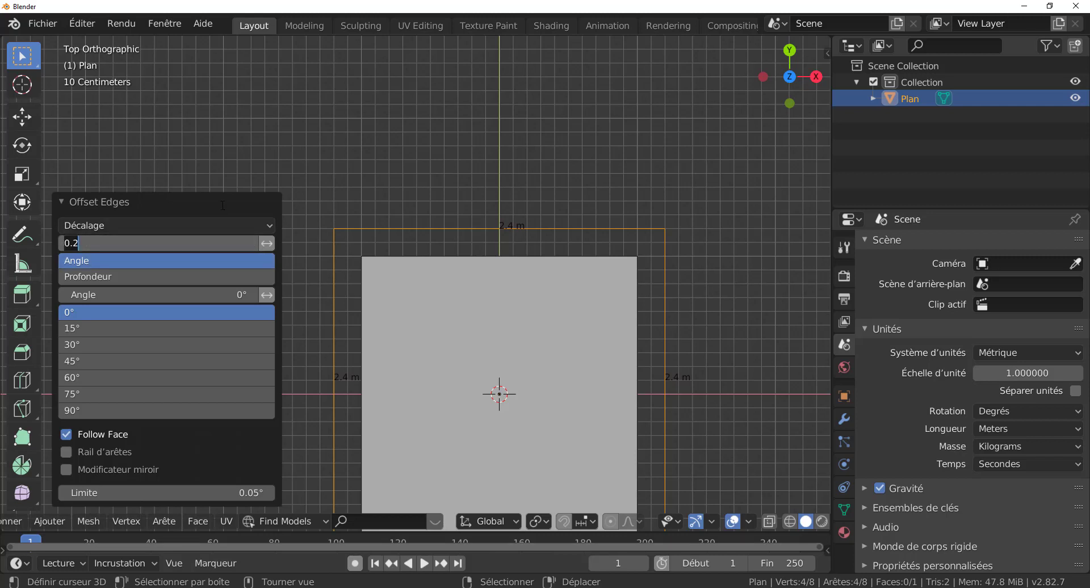
type("0.1")
key("Return")
Reduce the Offset Edges width of the outline around the plane to 0.01.
scroll(507, 250, "up", 2)
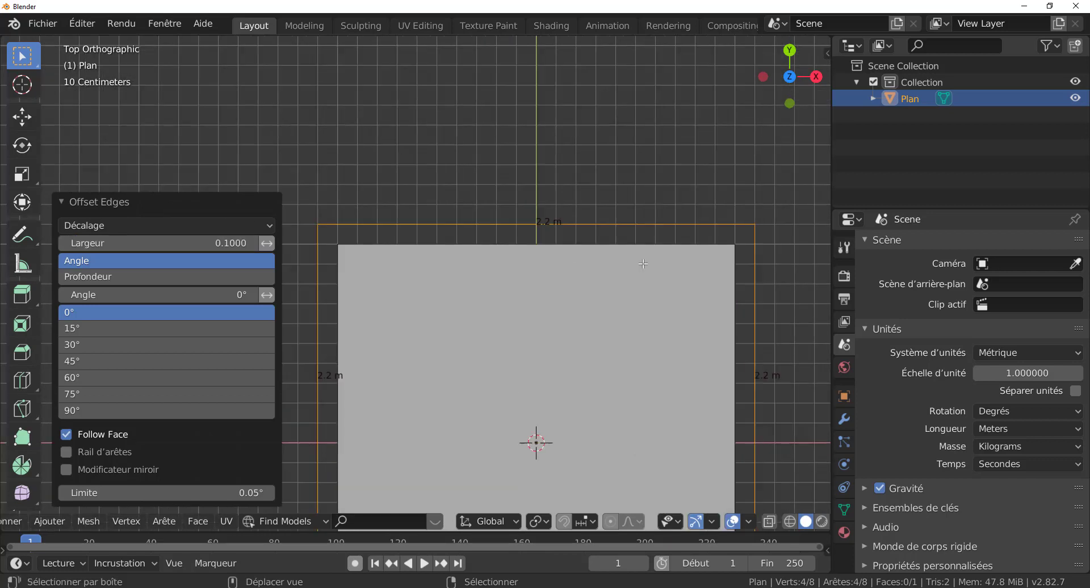
middle_click_drag(507, 241, 492, 238, "shift")
scroll(517, 319, "up", 2)
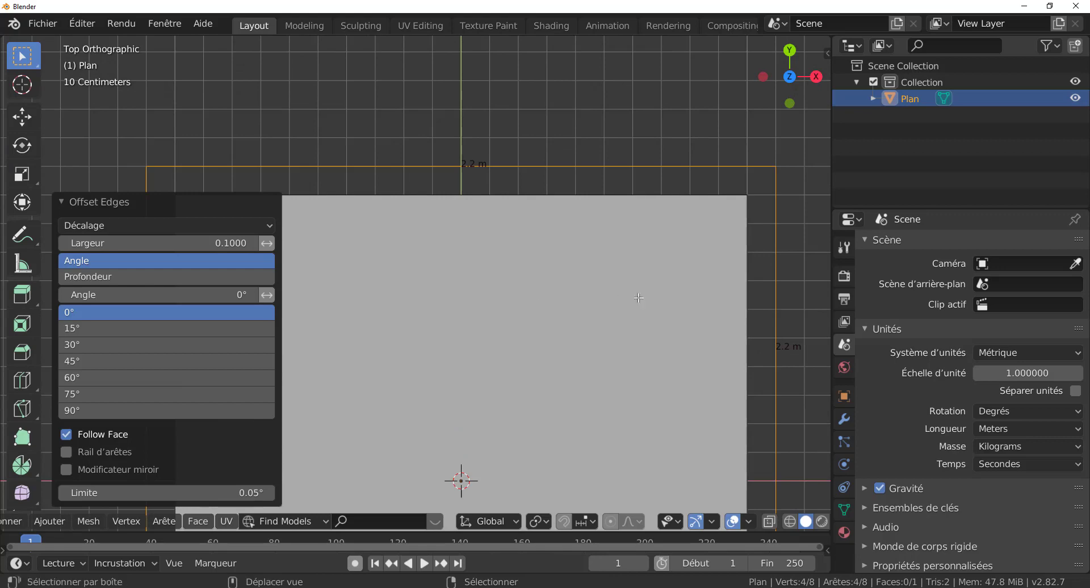
middle_click_drag(622, 299, 500, 306, "shift")
scroll(551, 284, "up", 1)
middle_click_drag(621, 267, 553, 321, "shift")
scroll(559, 319, "up", 2)
middle_click_drag(600, 288, 544, 340, "shift")
scroll(543, 339, "up", 2)
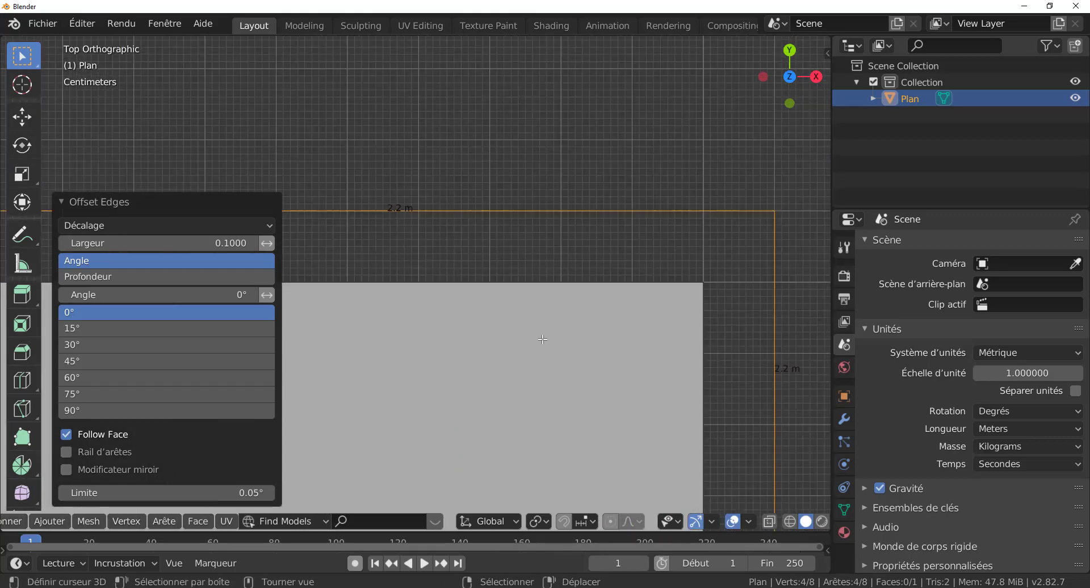
middle_click_drag(615, 306, 591, 308, "shift")
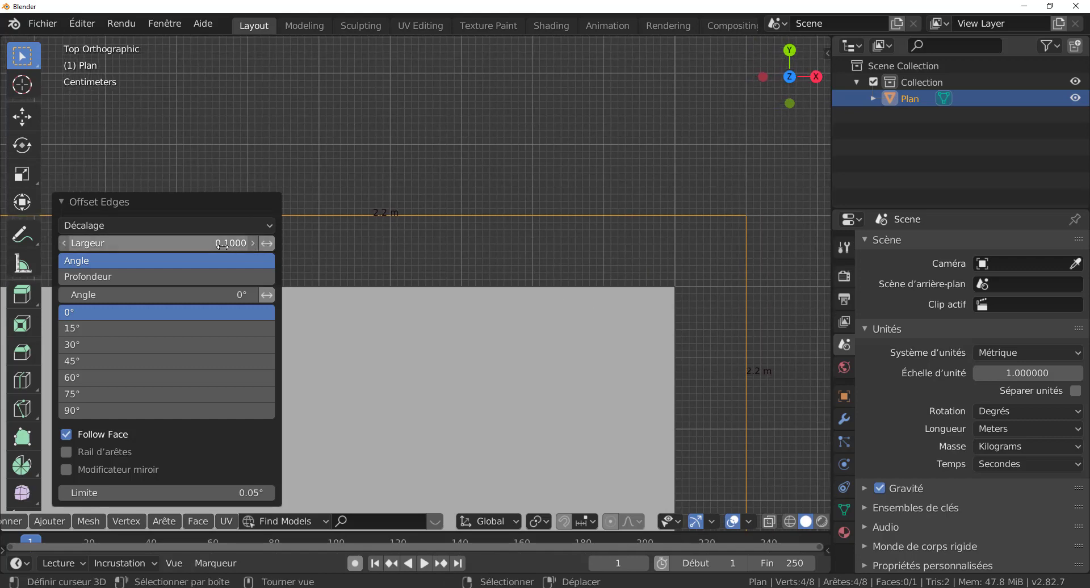
left_click(227, 242)
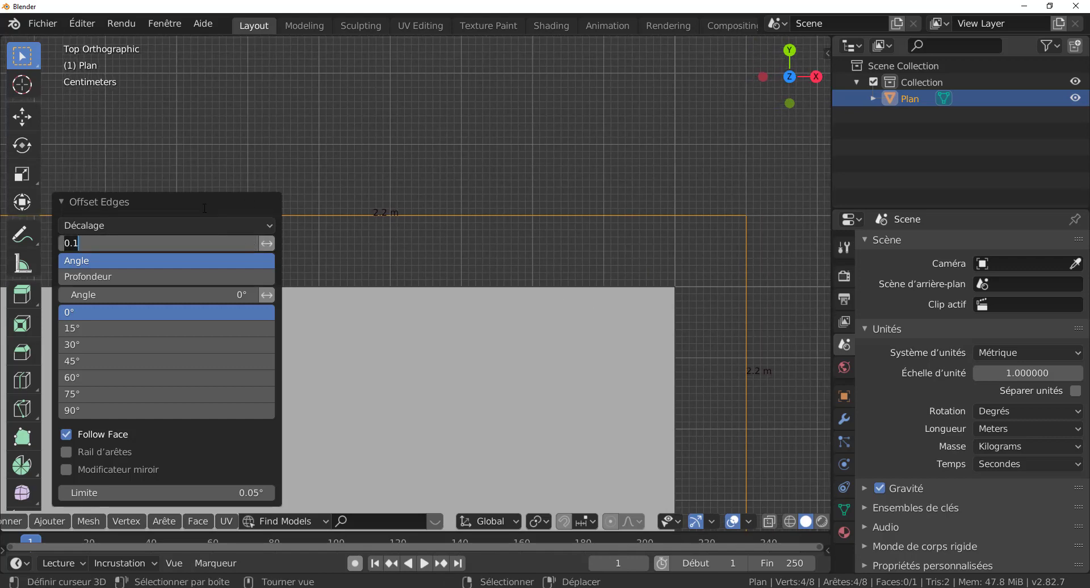
type("0")
key("Return")
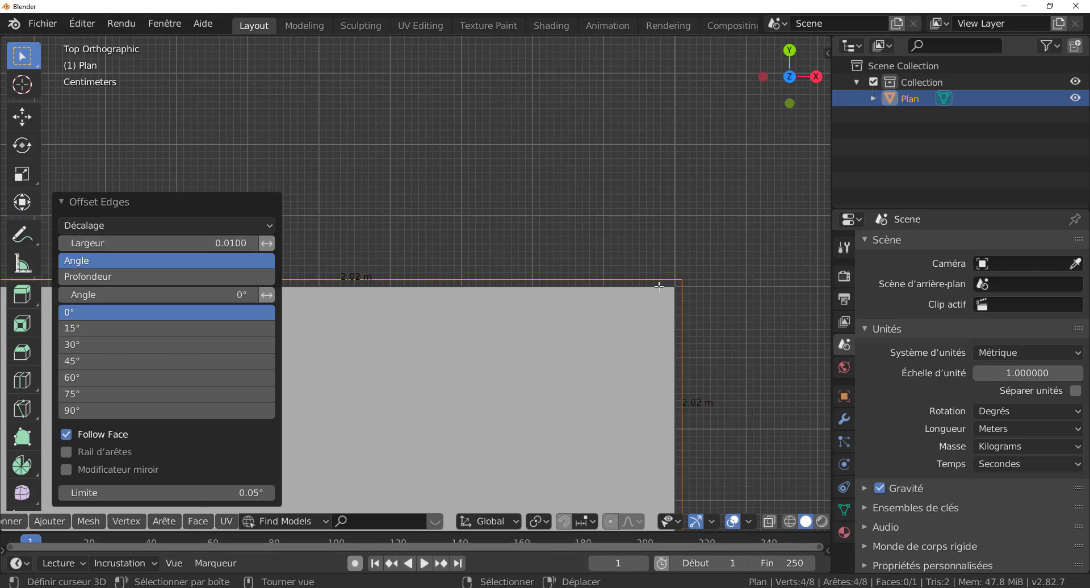
Set the outline's Offset Edges width to 0.001, checking the corner gap of the plane first.
scroll(657, 290, "down", 2)
scroll(657, 289, "up", 2)
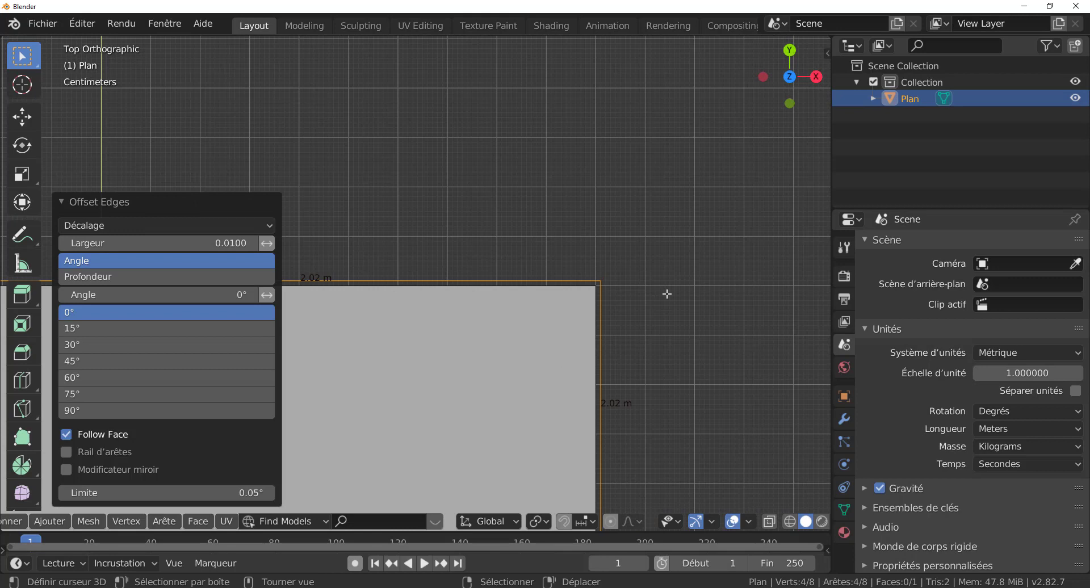
scroll(667, 293, "up", 3)
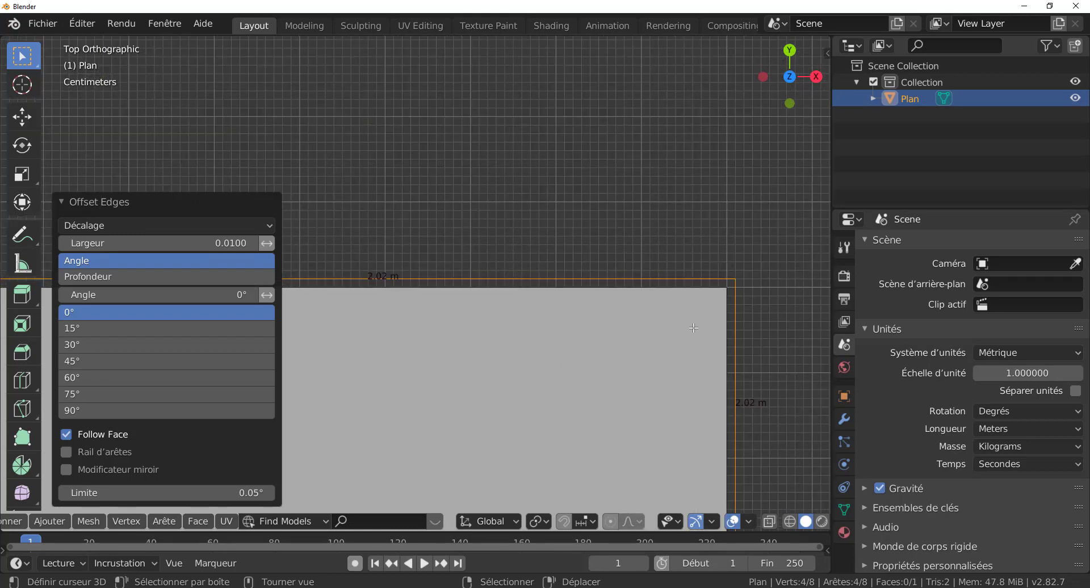
middle_click_drag(693, 328, 544, 325, "shift")
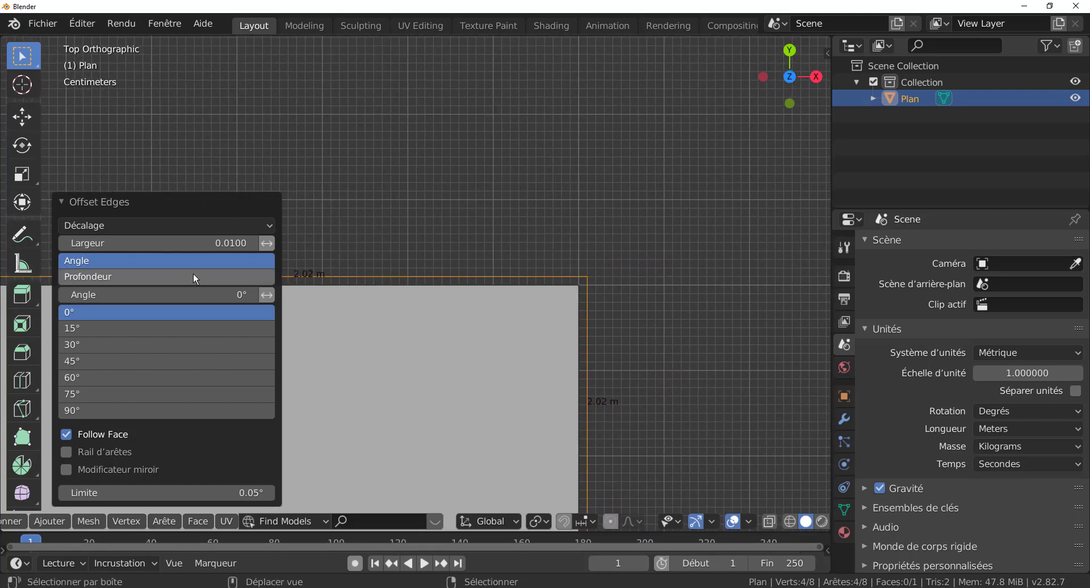
left_click(231, 245)
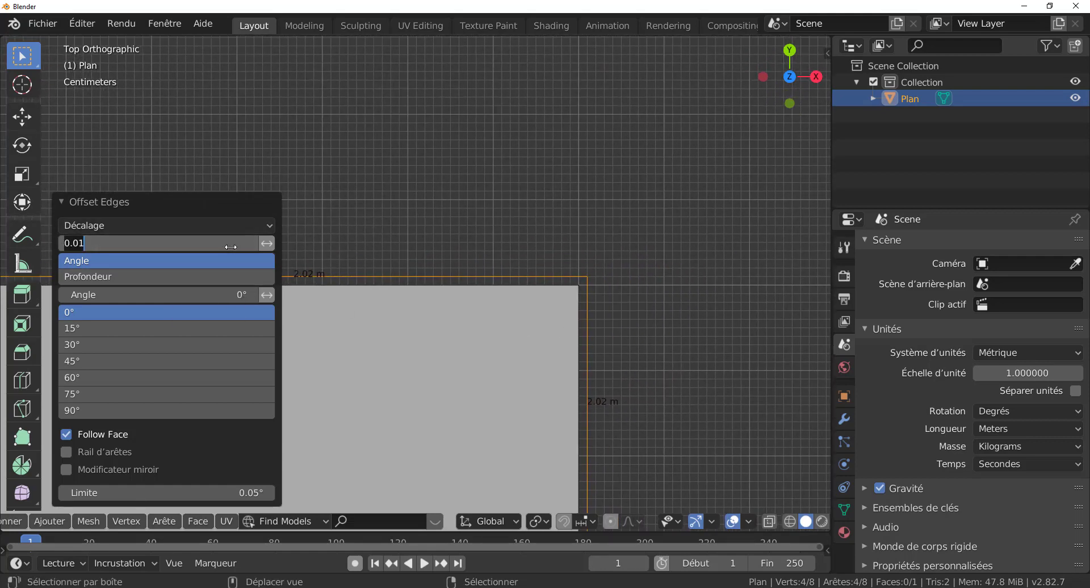
type("0.001")
key("Return")
Examine the gap between the plane's corner and its offset outline against the grid at several magnifications.
scroll(624, 369, "up", 3)
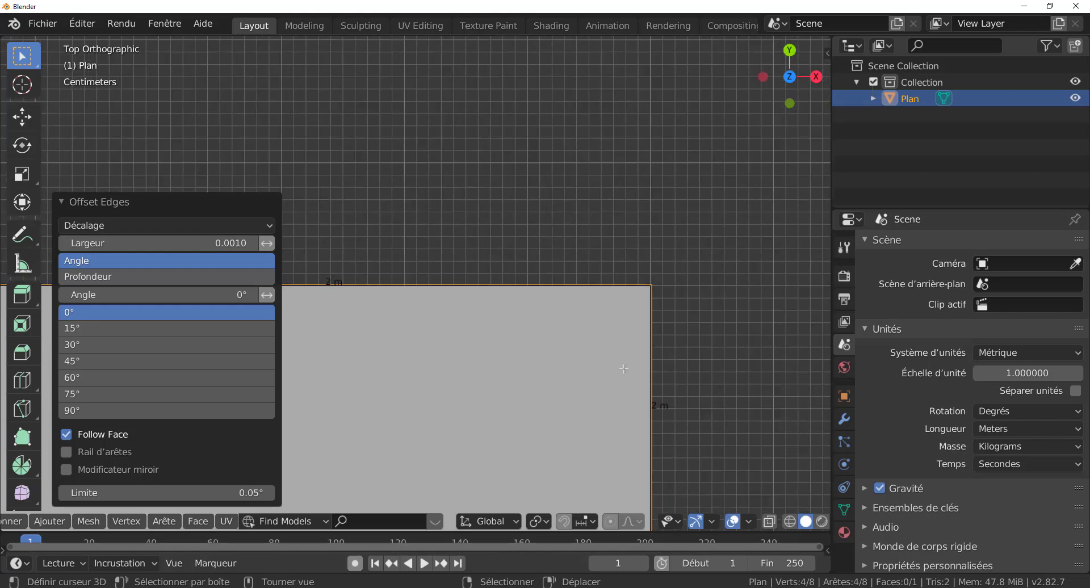
scroll(719, 390, "down", 2)
scroll(573, 226, "up", 5)
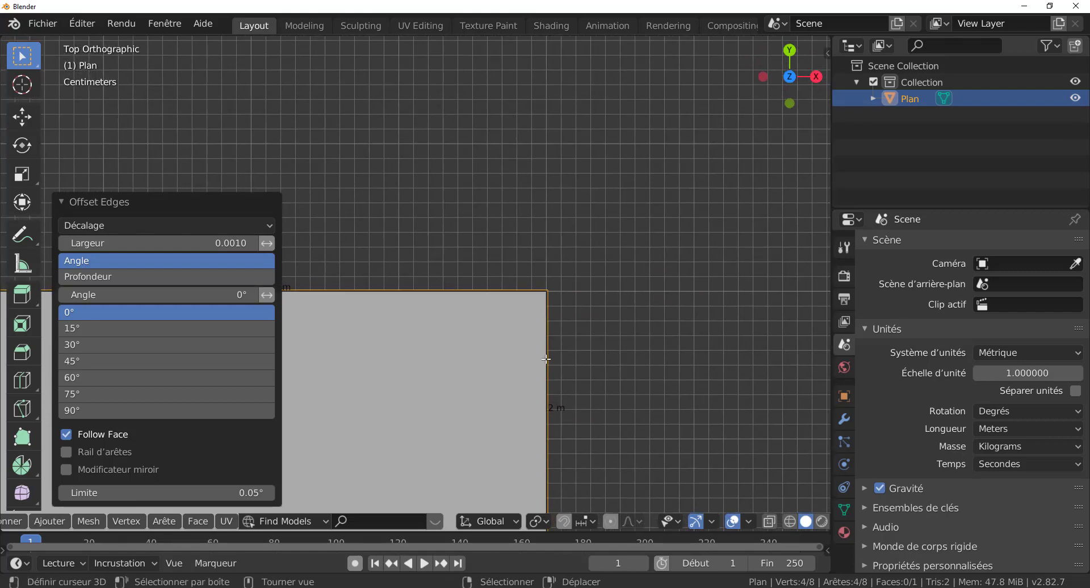
scroll(686, 295, "down", 1)
scroll(367, 372, "down", 4)
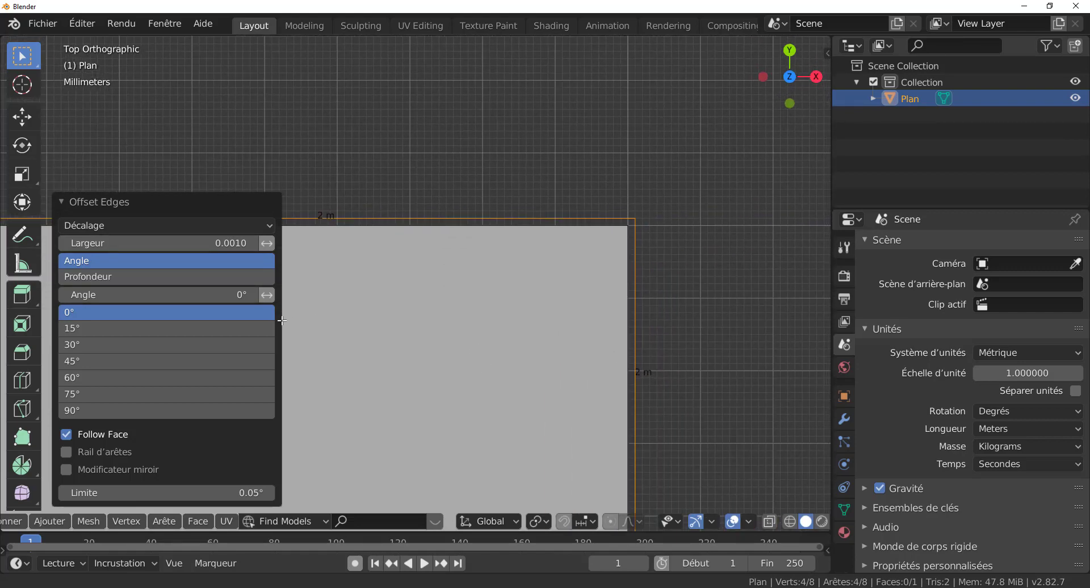
scroll(565, 333, "up", 3)
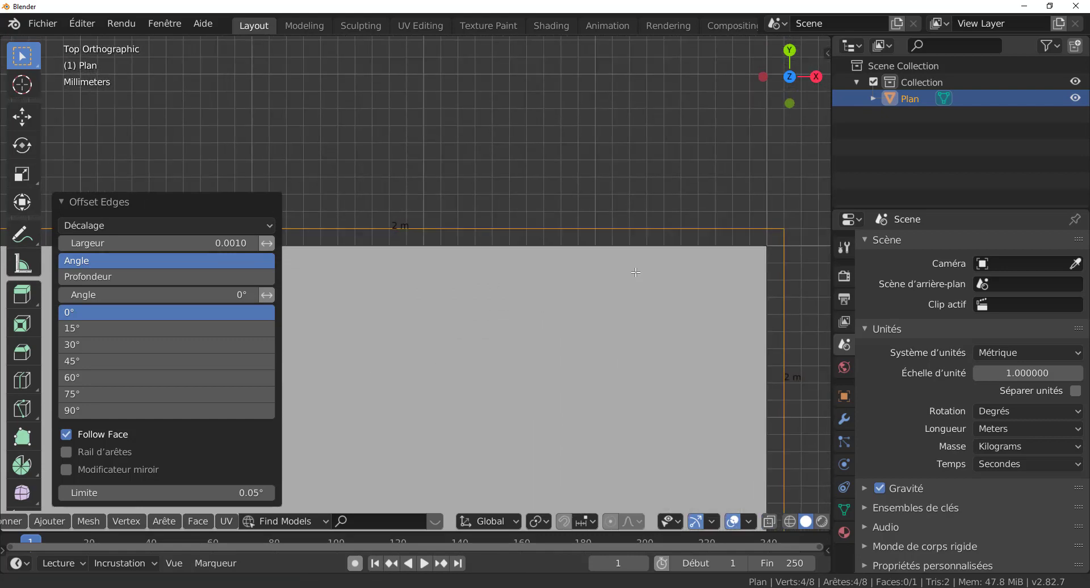
scroll(565, 333, "down", 2)
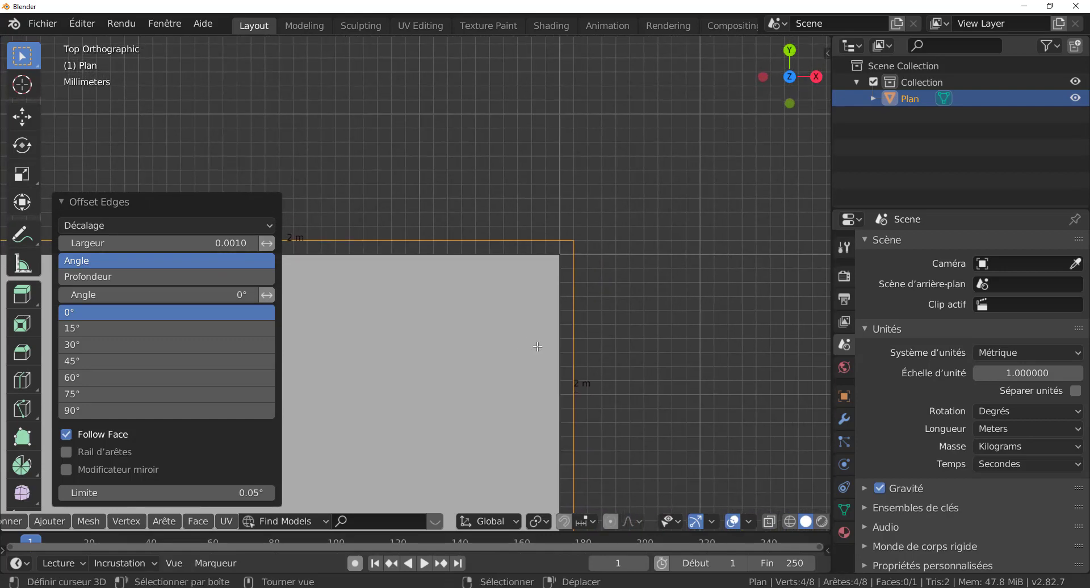
scroll(537, 346, "down", 1)
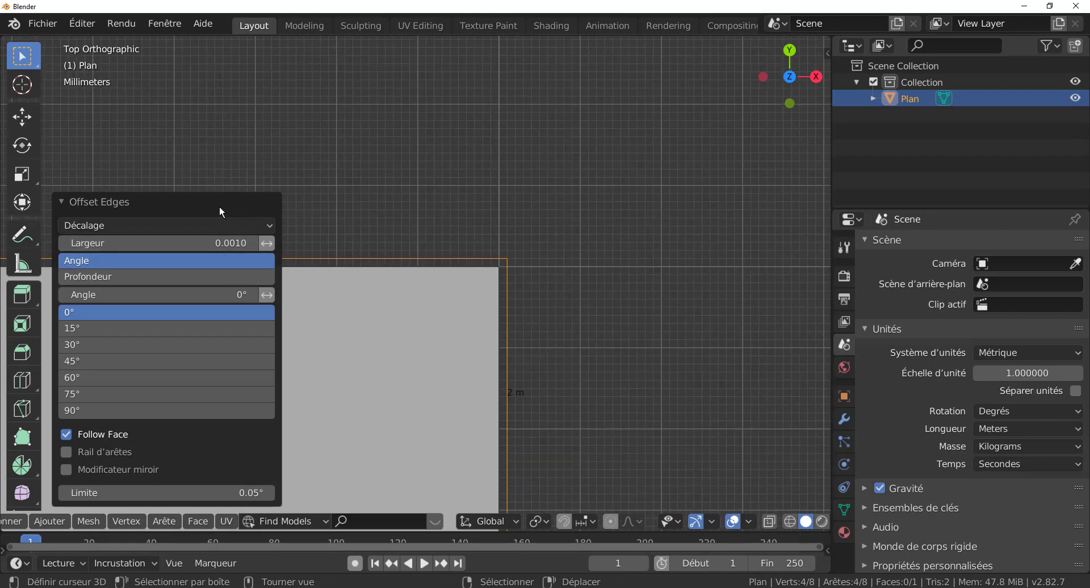
scroll(478, 353, "down", 1)
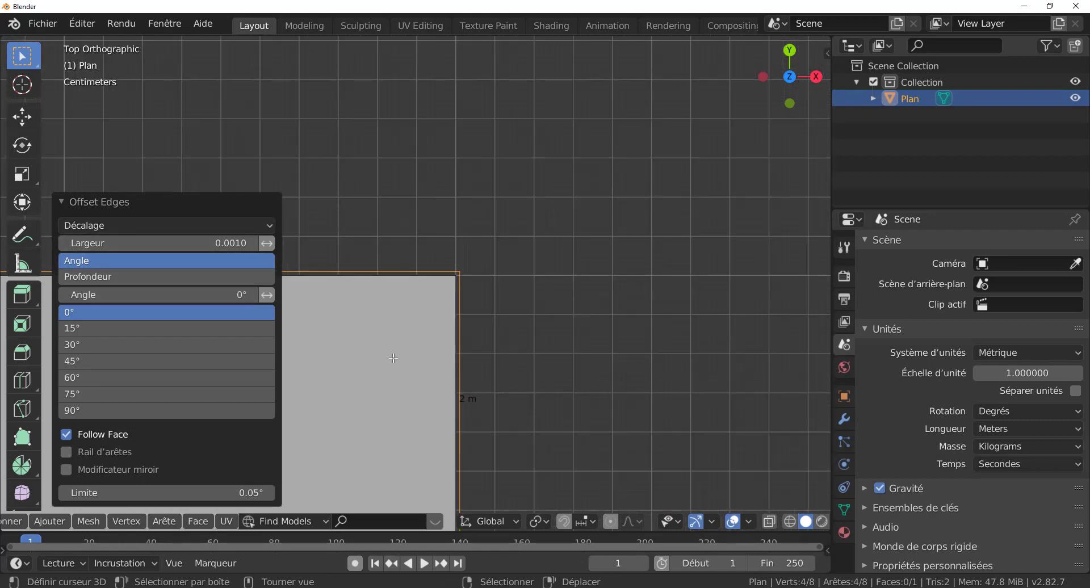
scroll(482, 363, "up", 4)
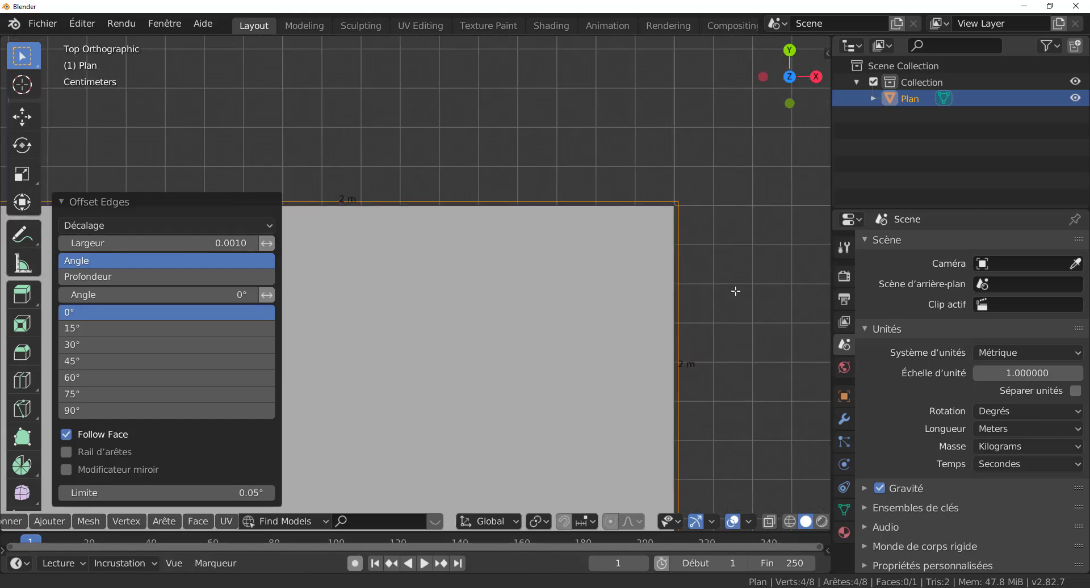
scroll(555, 340, "down", 2)
scroll(554, 340, "up", 3)
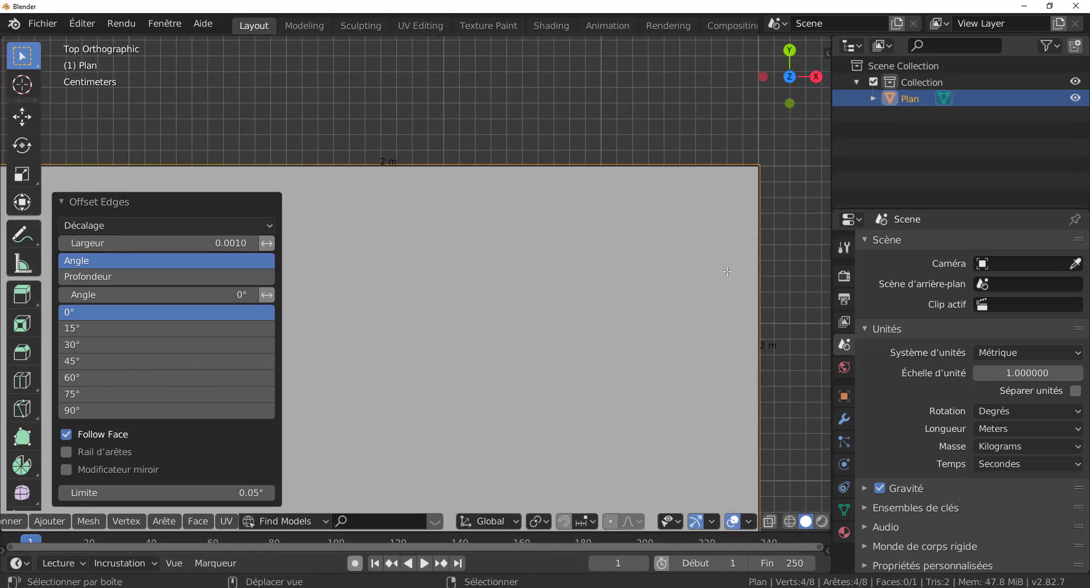
scroll(624, 273, "down", 1)
scroll(708, 210, "up", 2)
scroll(653, 227, "down", 1)
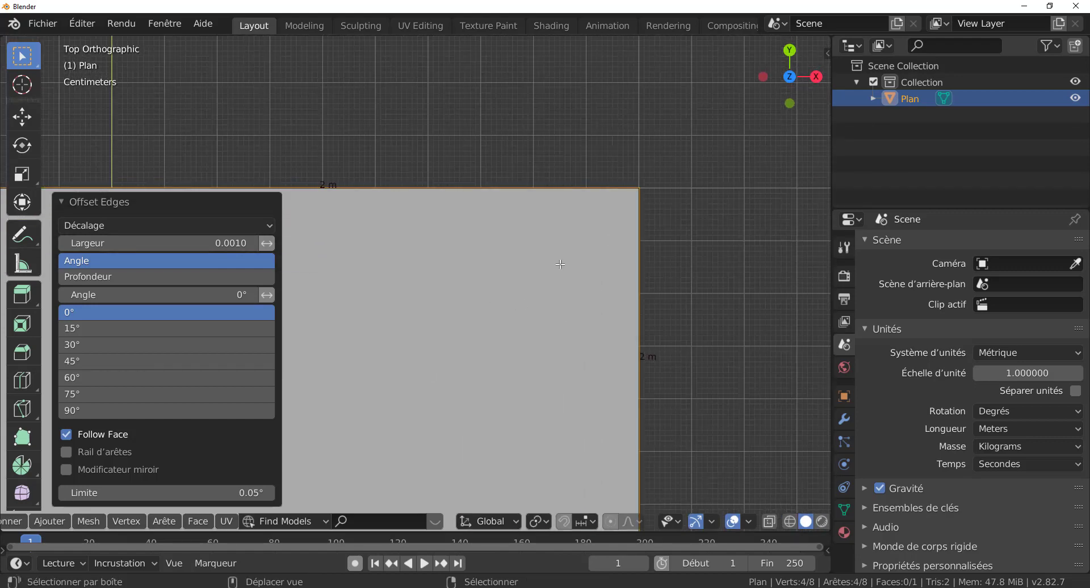
scroll(608, 235, "up", 1)
scroll(610, 235, "down", 1)
scroll(477, 284, "down", 5)
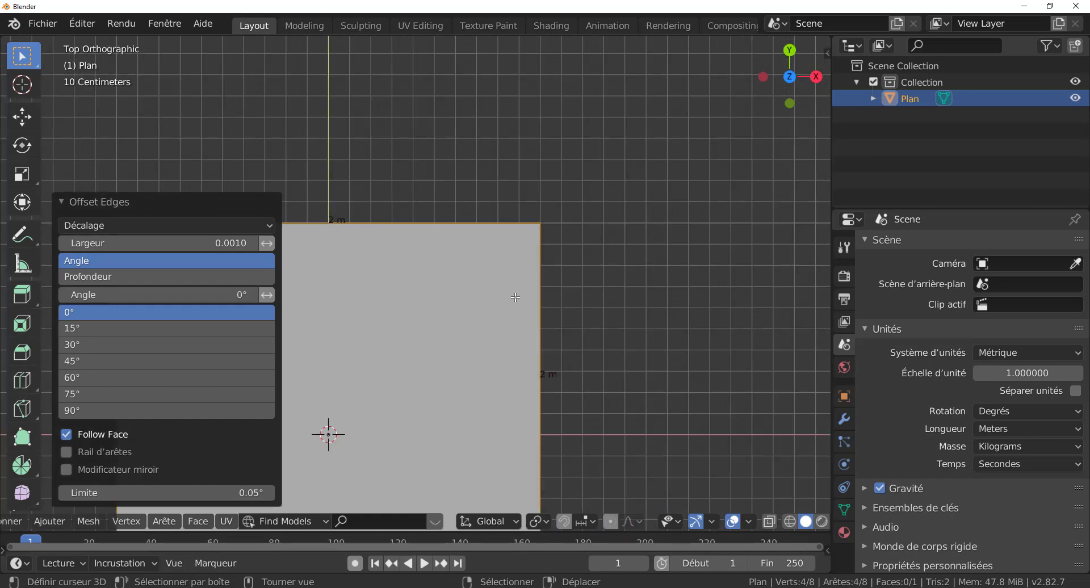
scroll(329, 397, "up", 3)
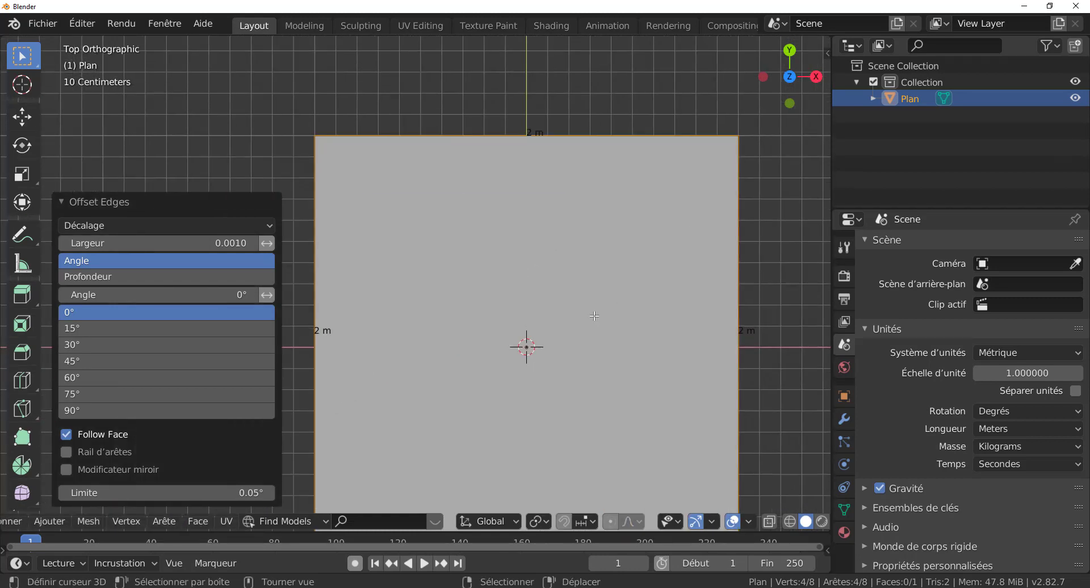
Leave edit mode and delete the whole plane together with its offset outline.
key("x")
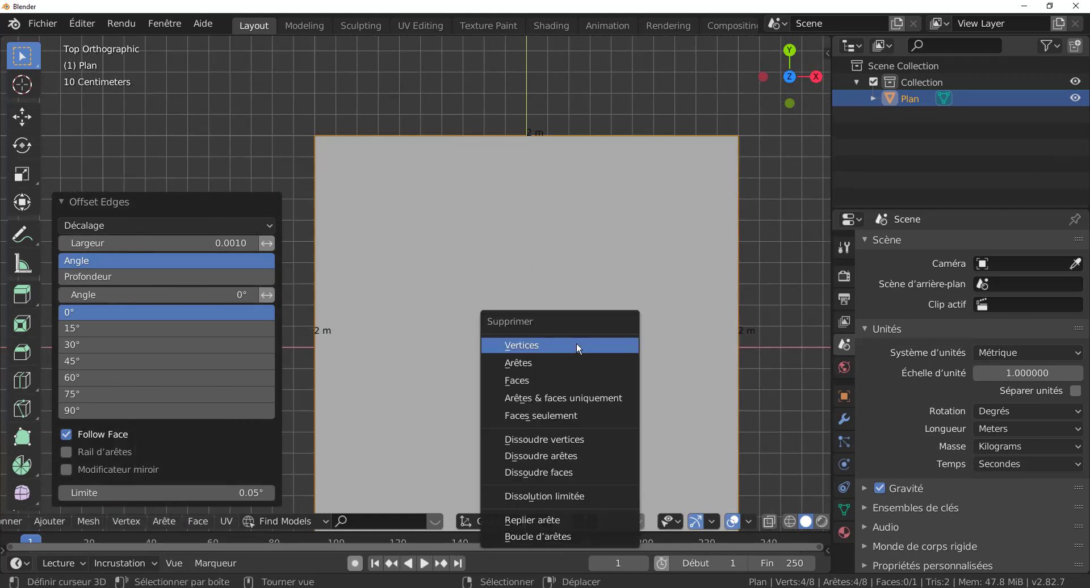
left_click(572, 380)
key("Tab")
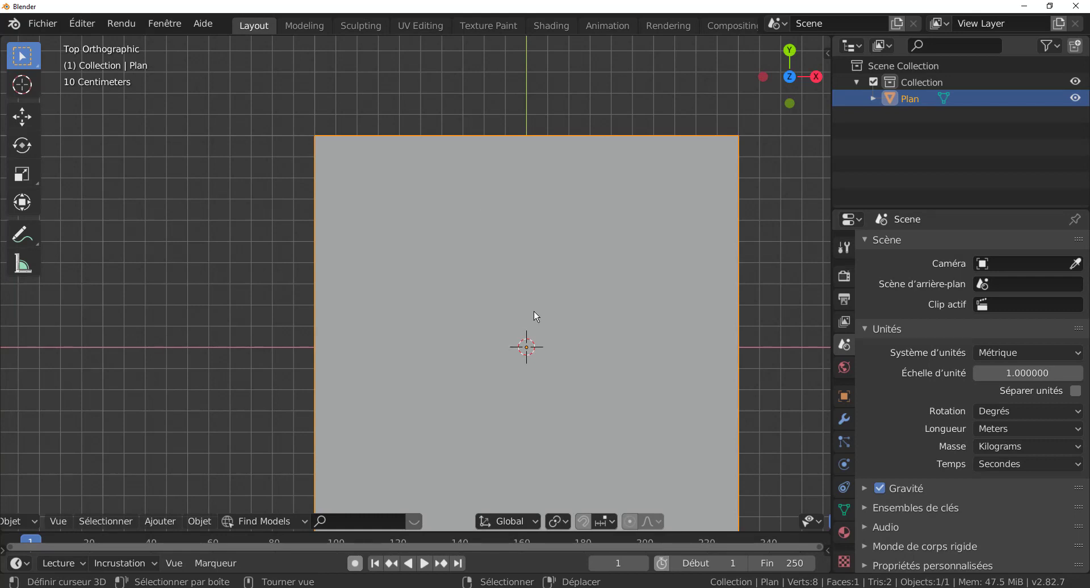
key("Delete")
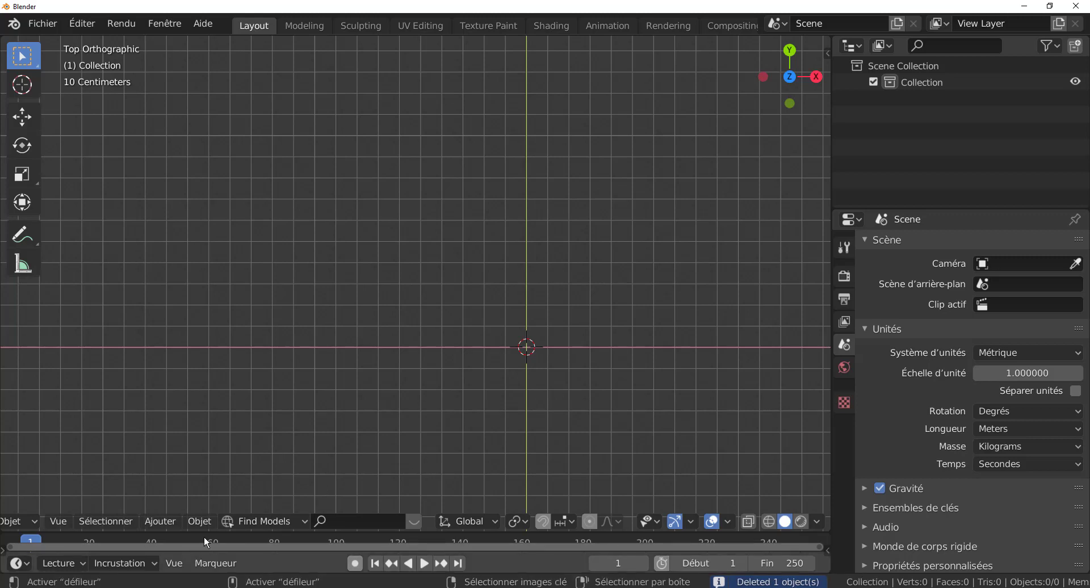
Add a new 2 m plane mesh at the world origin.
left_click(192, 521)
mouse_move(164, 521)
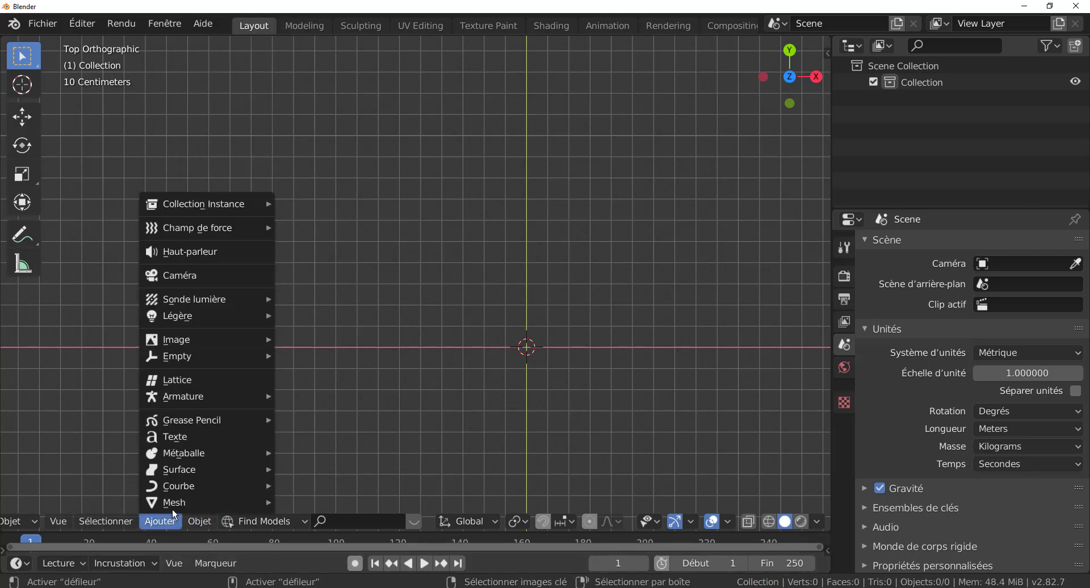
mouse_move(174, 501)
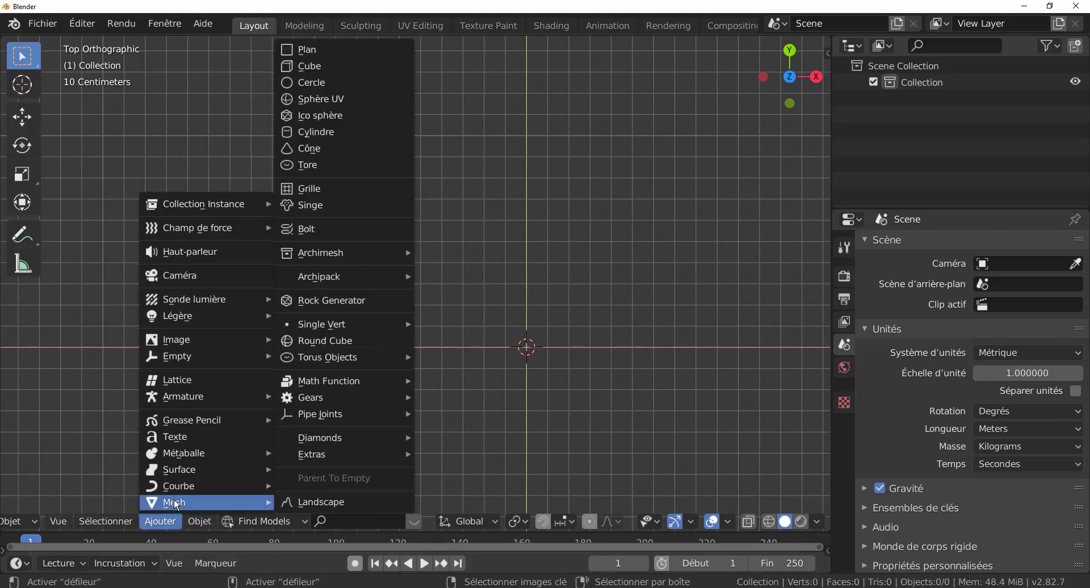
left_click(310, 50)
scroll(675, 322, "down", 3)
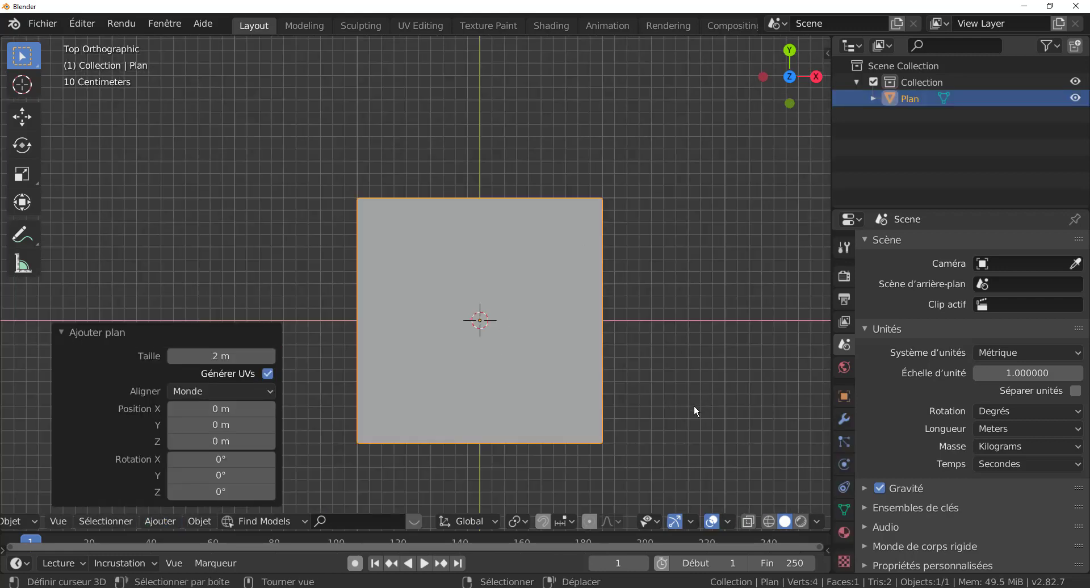
Scale the new plane uniformly to about 0.578 in object mode, and open its mesh for editing.
key("s")
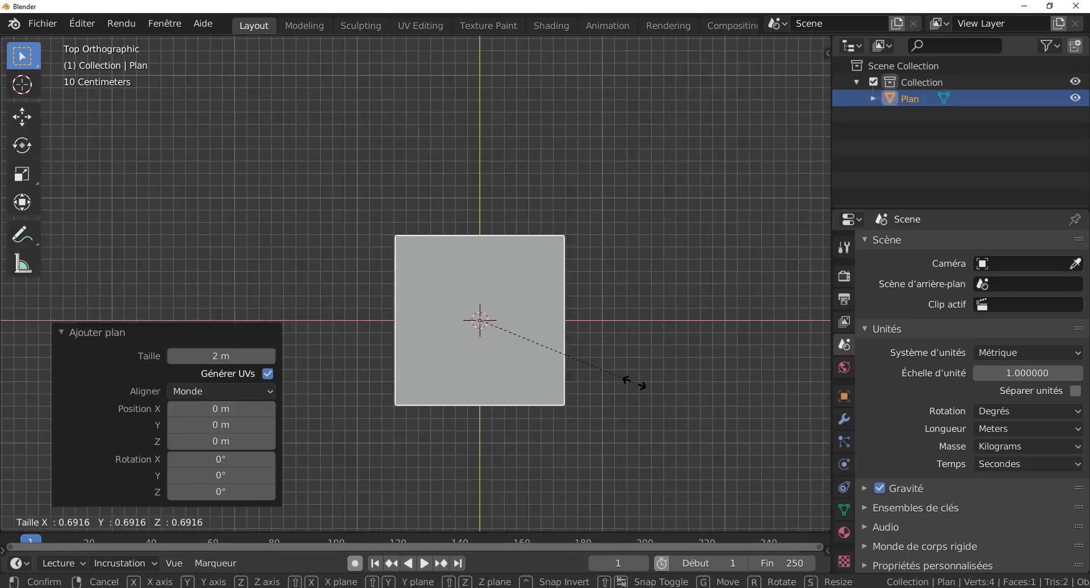
left_click(613, 360)
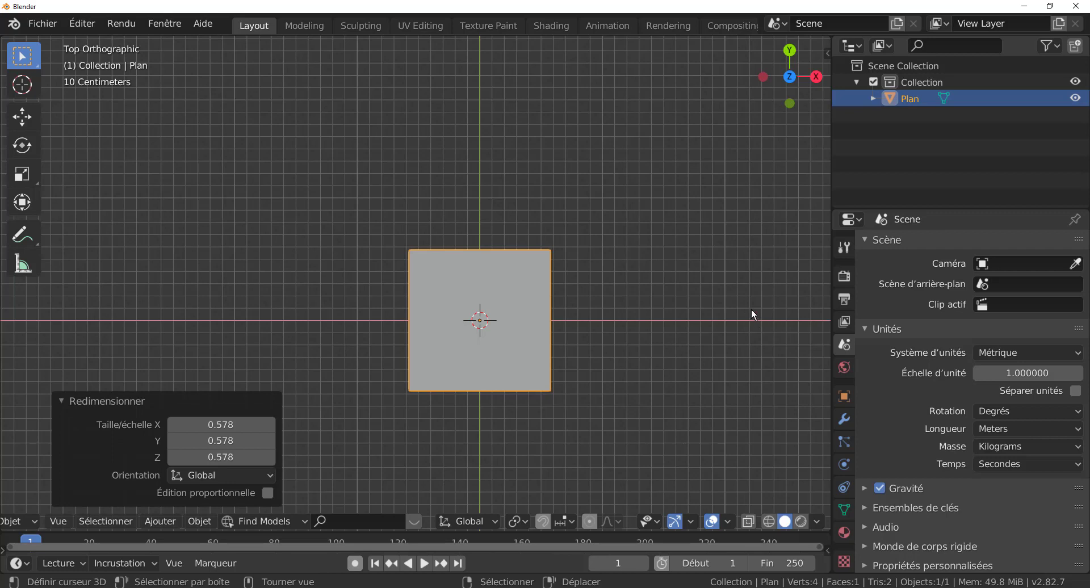
scroll(752, 314, "up", 2)
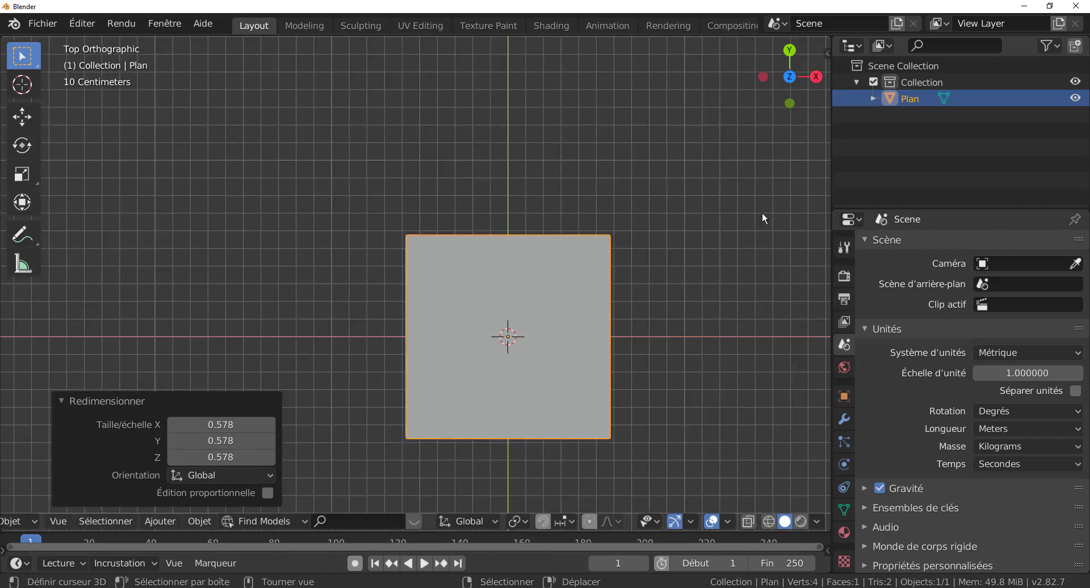
key("Tab")
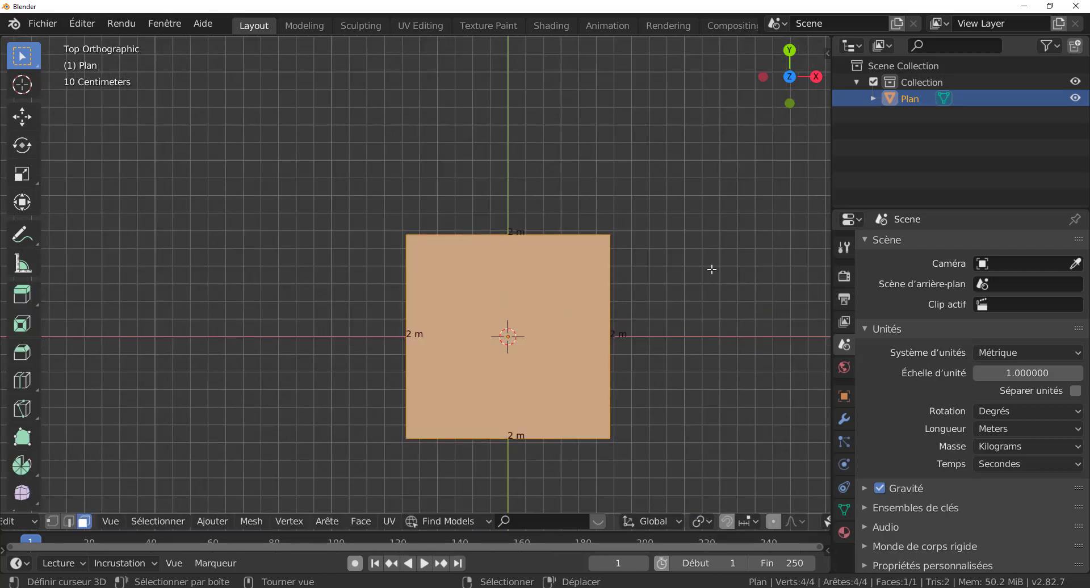
Scale the plane's face uniformly by about 0.516 in edit mode, giving sides about 1.03 m long.
middle_click_drag(717, 286, 596, 246, "shift")
scroll(578, 255, "up", 3)
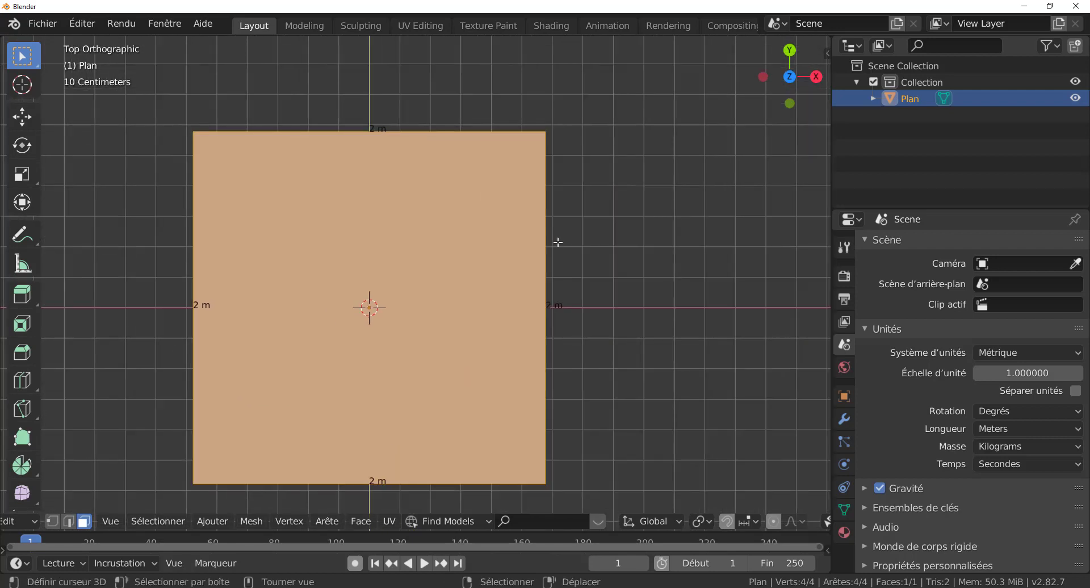
scroll(519, 276, "up", 1)
scroll(554, 261, "down", 2)
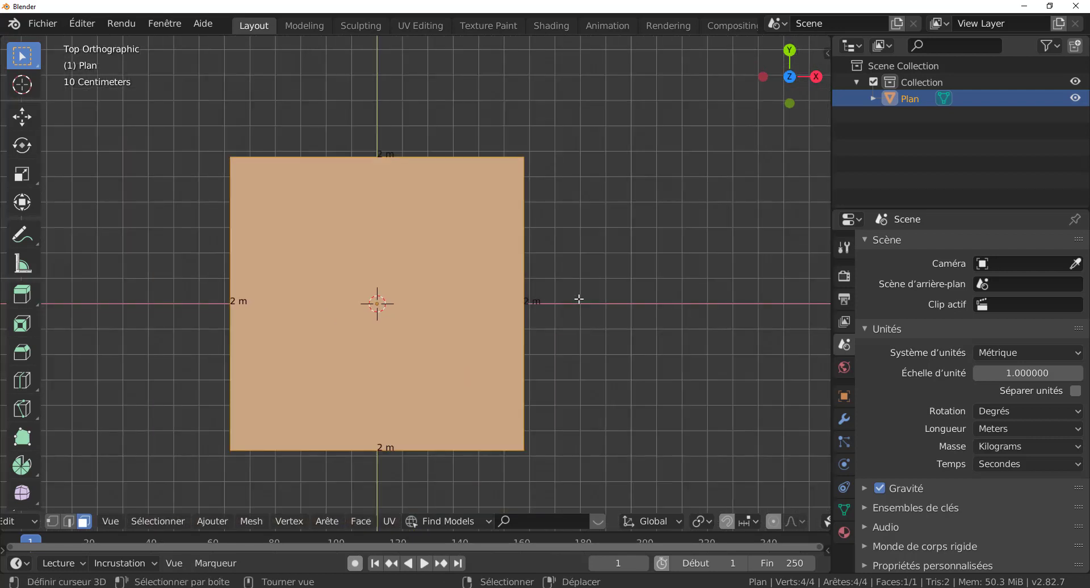
key("s")
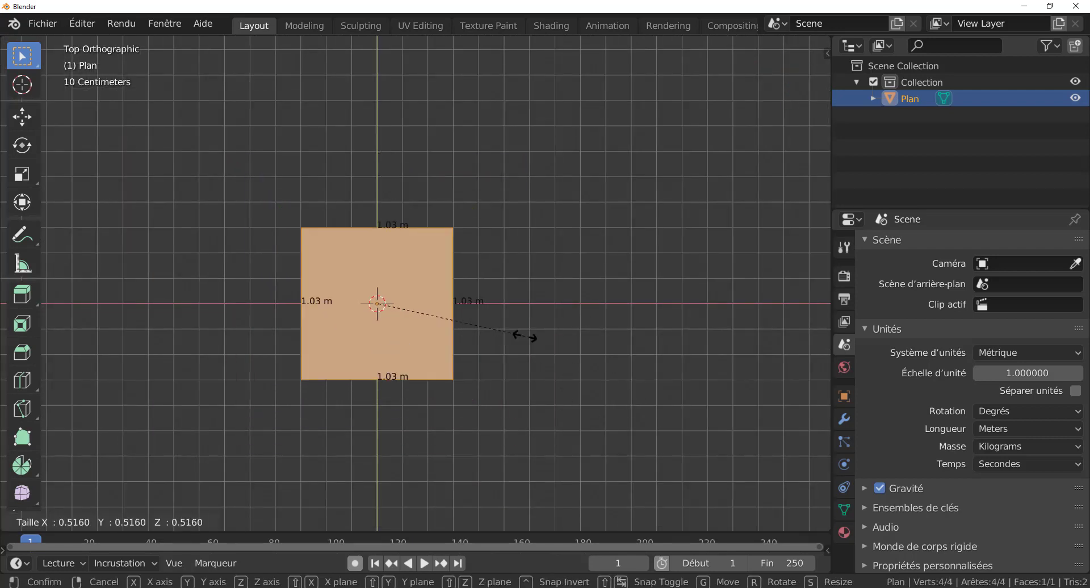
left_click(477, 374)
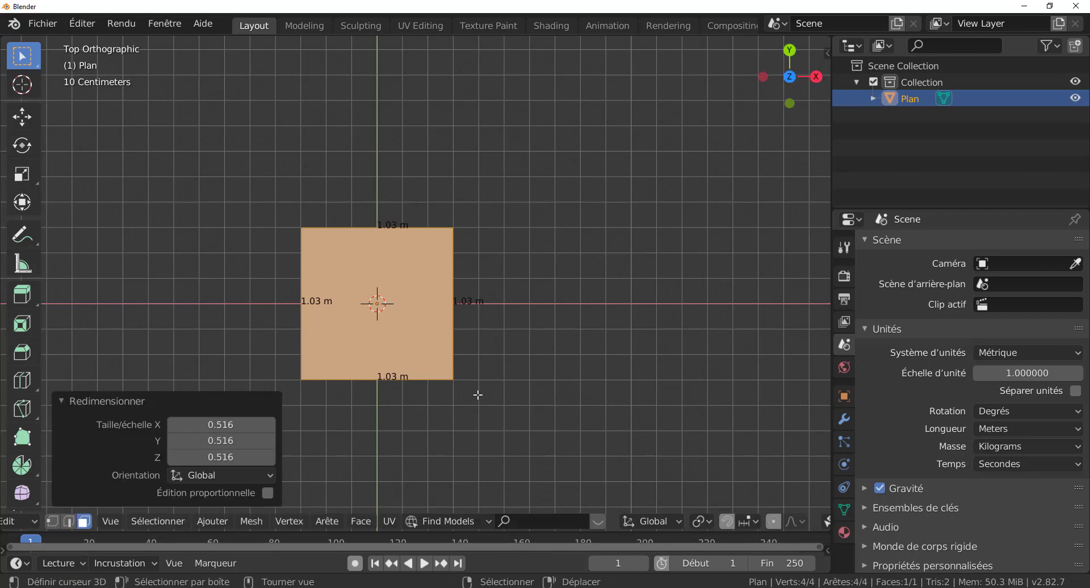
In top view, offset the plane's edges outward by a width of 0.001 at a 0° angle.
middle_click_drag(547, 331, 577, 303, "shift")
scroll(626, 296, "up", 3)
key("KP_7")
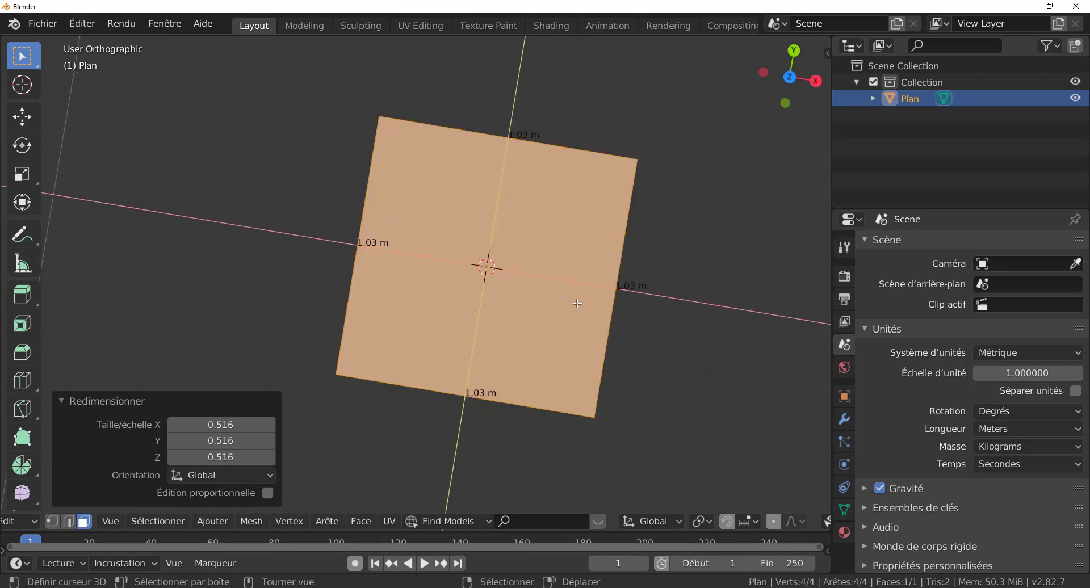
middle_click_drag(647, 291, 607, 318, "shift")
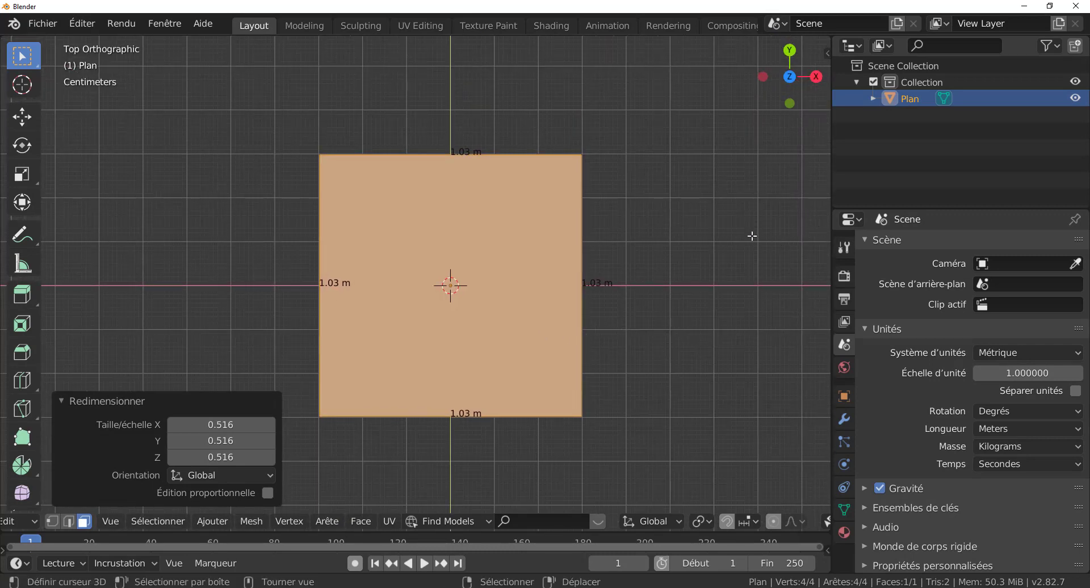
key("n")
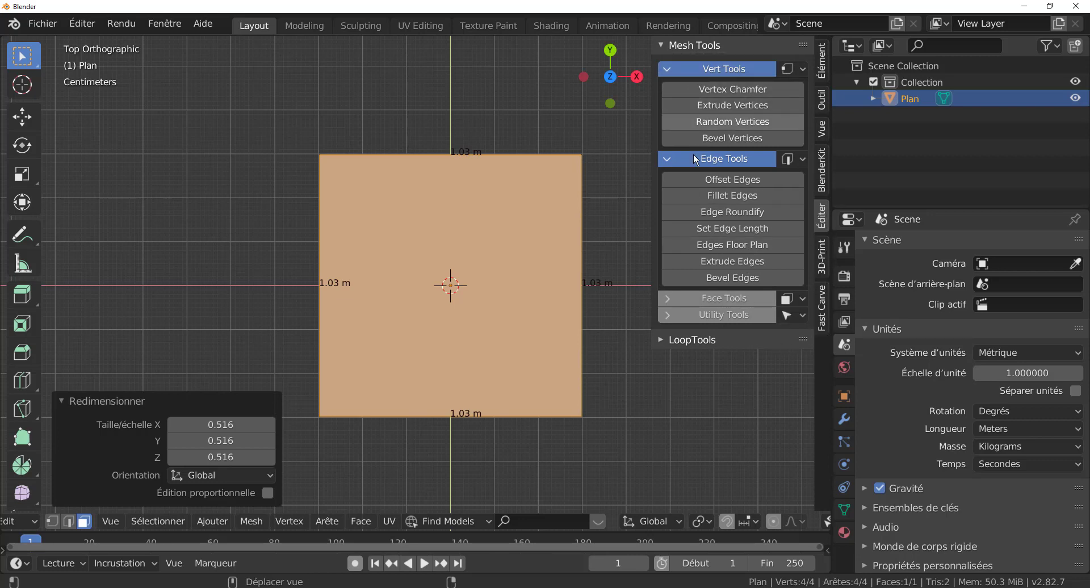
left_click(734, 179)
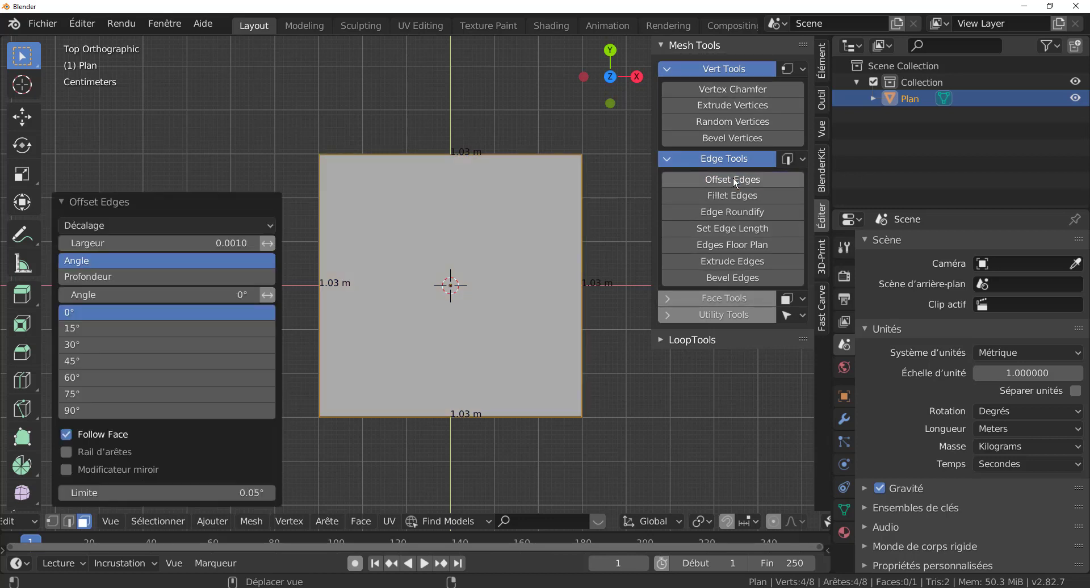
Narrow the mesh tools sidebar and examine the gap between the plane's corner and its offset outline against the millimetre grid.
scroll(600, 233, "up", 1)
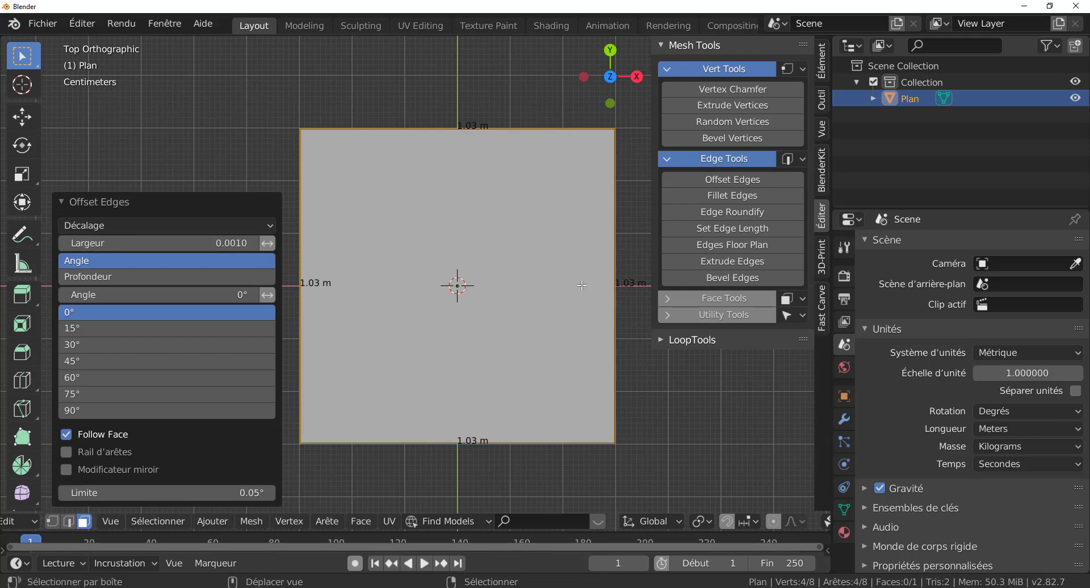
left_click_drag(651, 223, 758, 224)
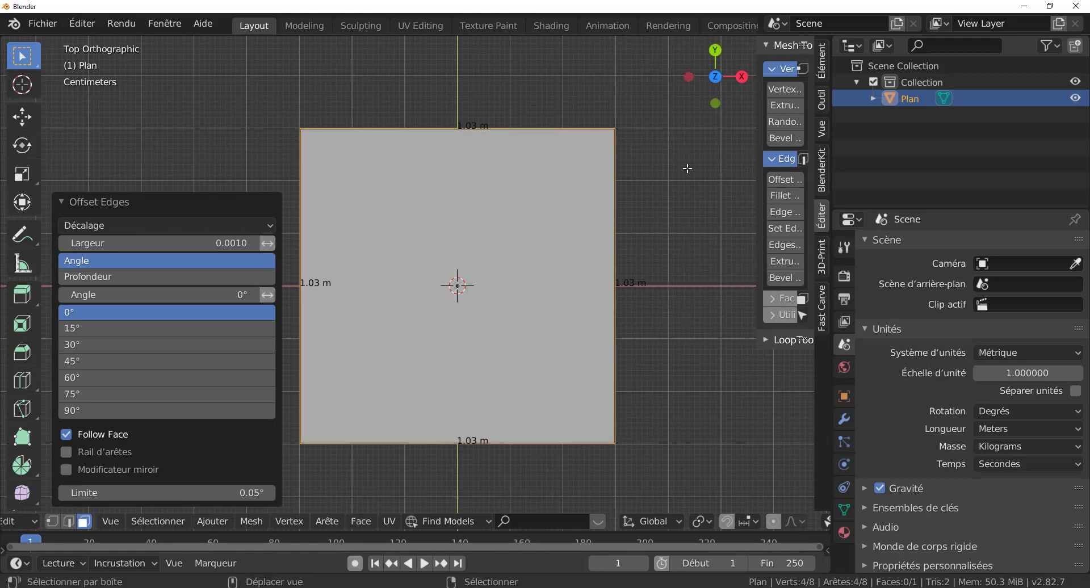
middle_click_drag(687, 168, 584, 271, "shift")
scroll(584, 271, "up", 6)
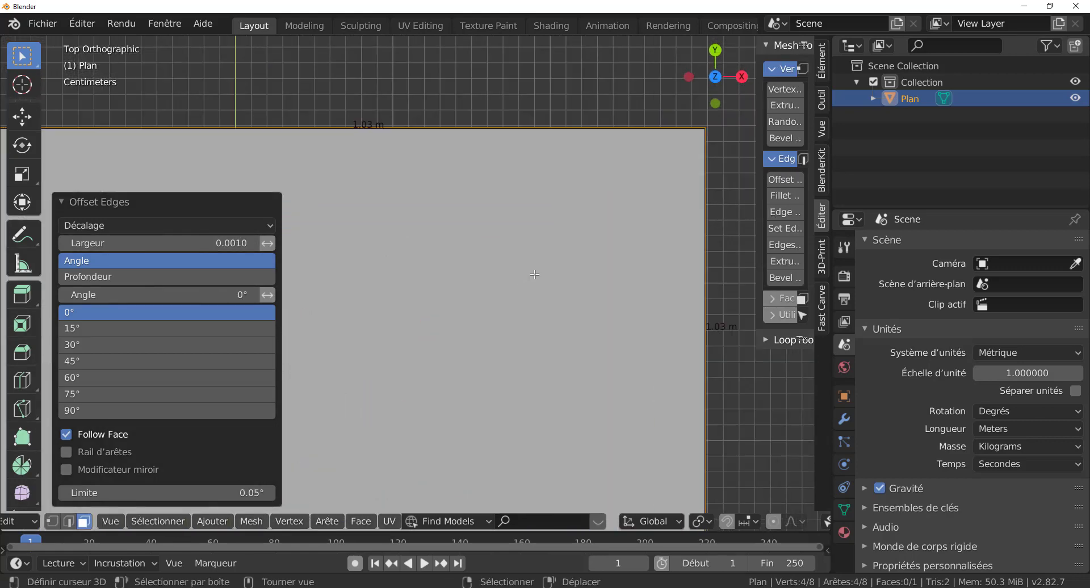
middle_click_drag(615, 220, 424, 296, "shift")
scroll(424, 297, "up", 2)
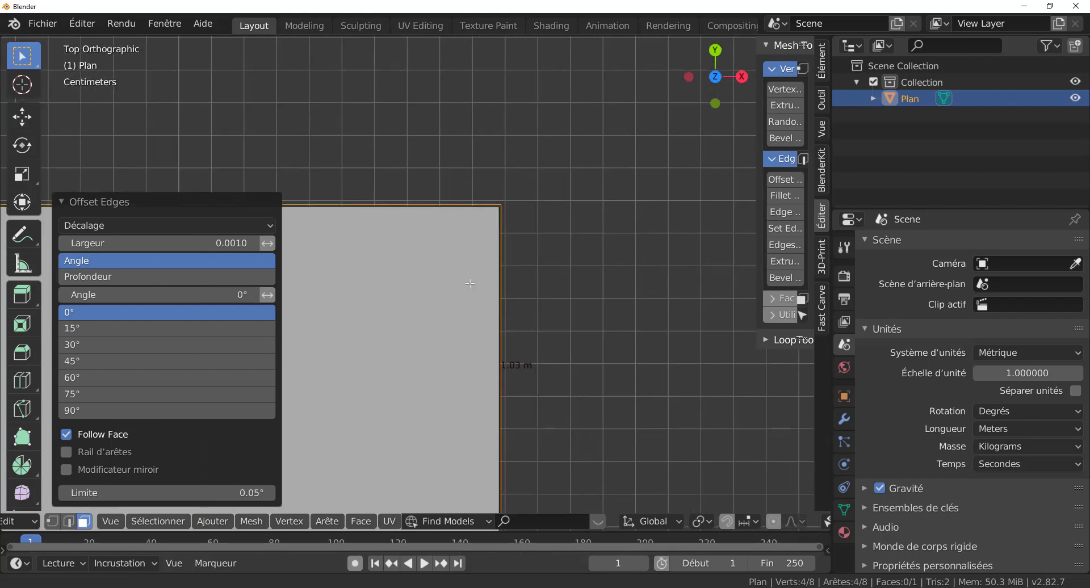
middle_click_drag(570, 201, 380, 314, "shift")
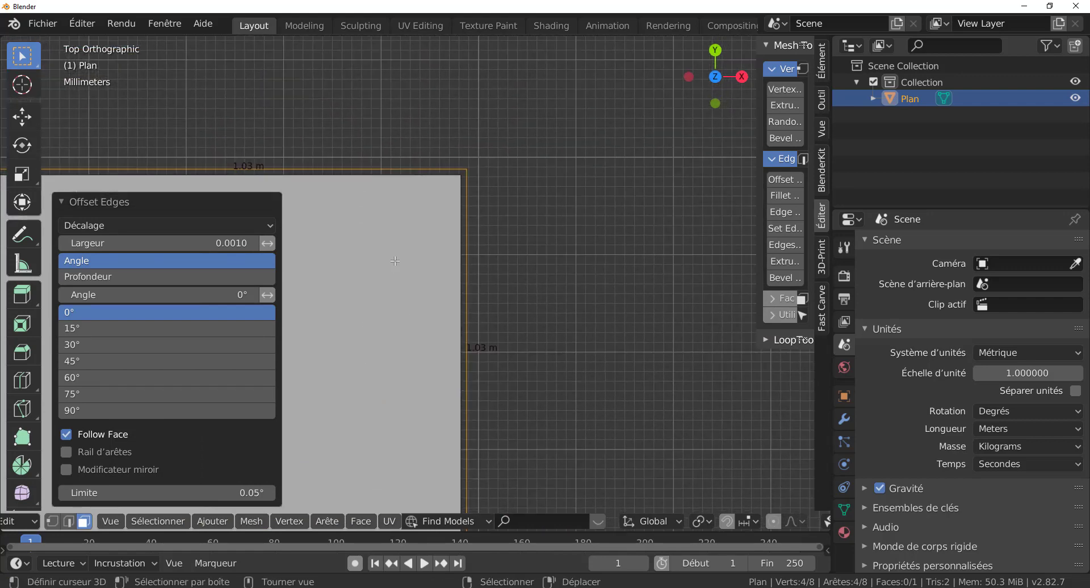
scroll(396, 260, "up", 2)
middle_click_drag(436, 233, 470, 251, "shift")
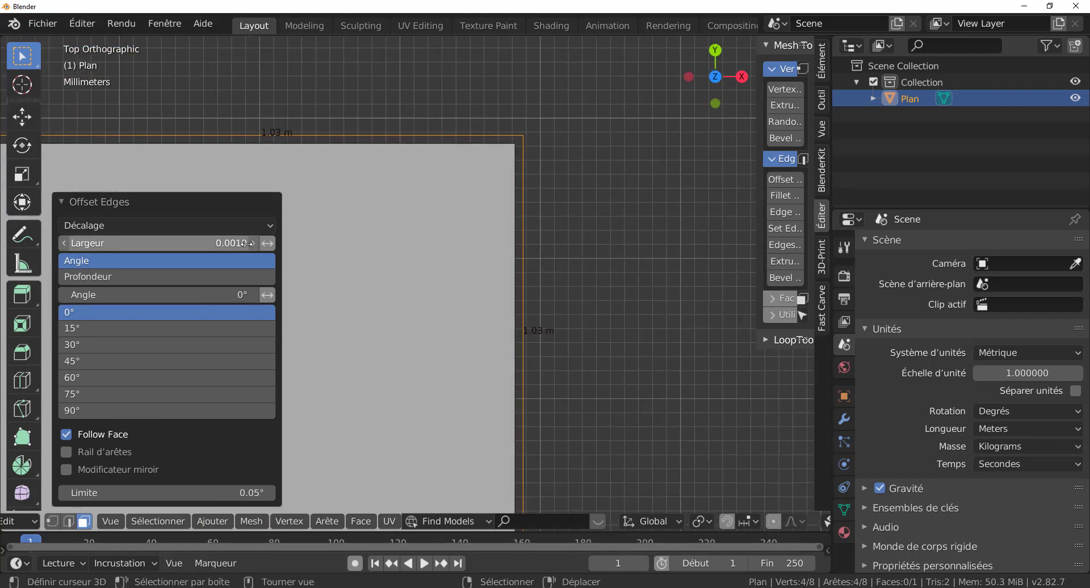
Set the edge offset's width to 0.1.
left_click(239, 242)
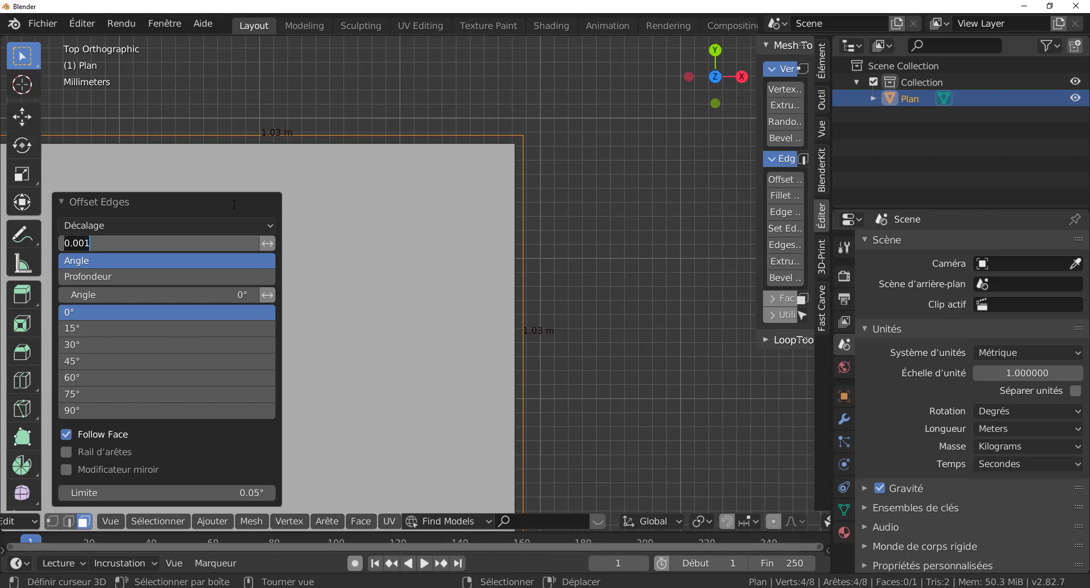
type("0.1")
key("Return")
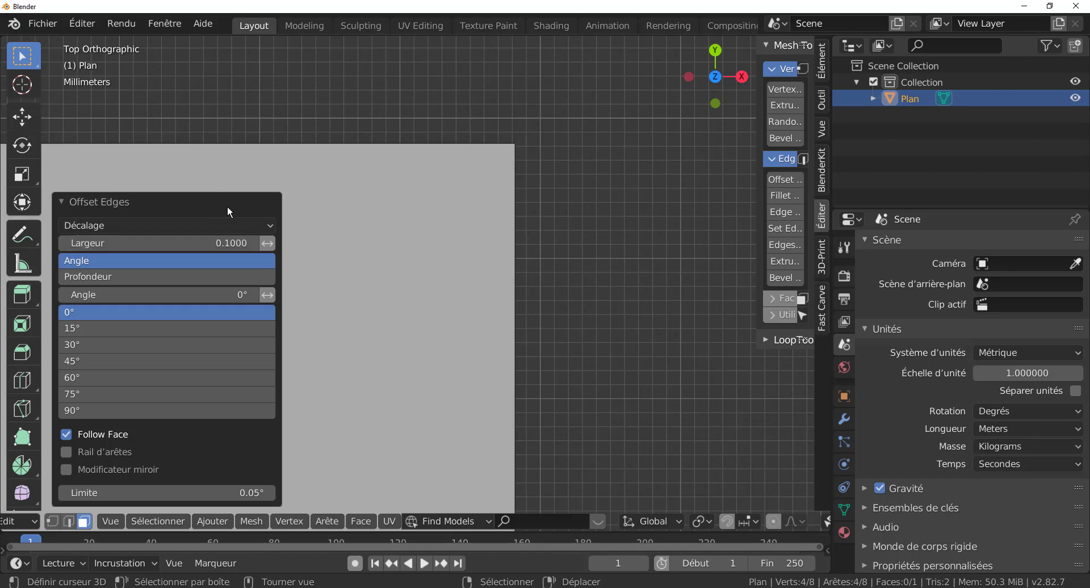
Examine the widened gap between the plane and its offset outline against the centimetre grid, at the corner and along the upper edge.
scroll(419, 209, "down", 4)
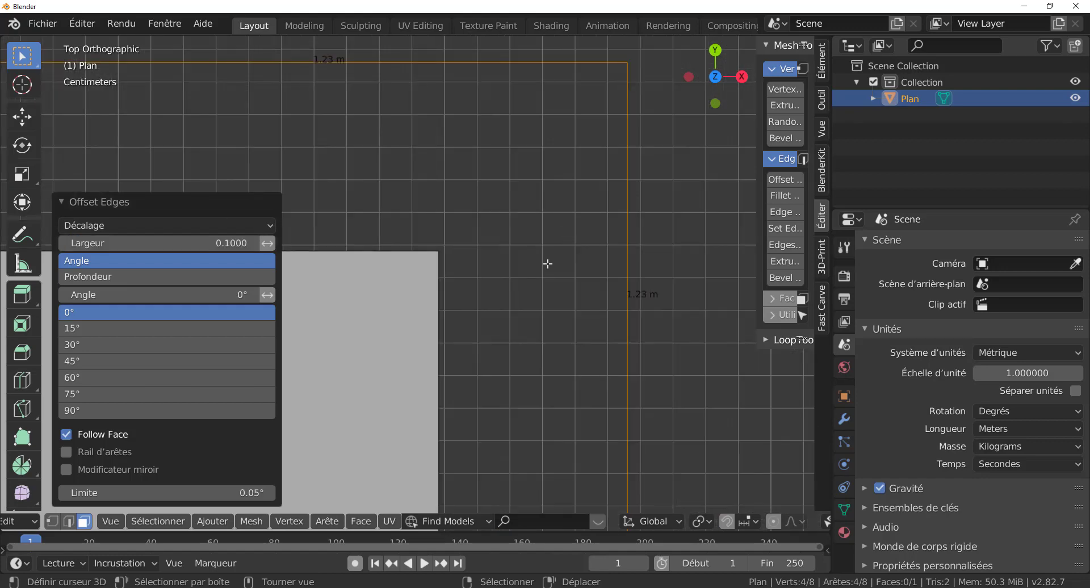
scroll(450, 309, "up", 4)
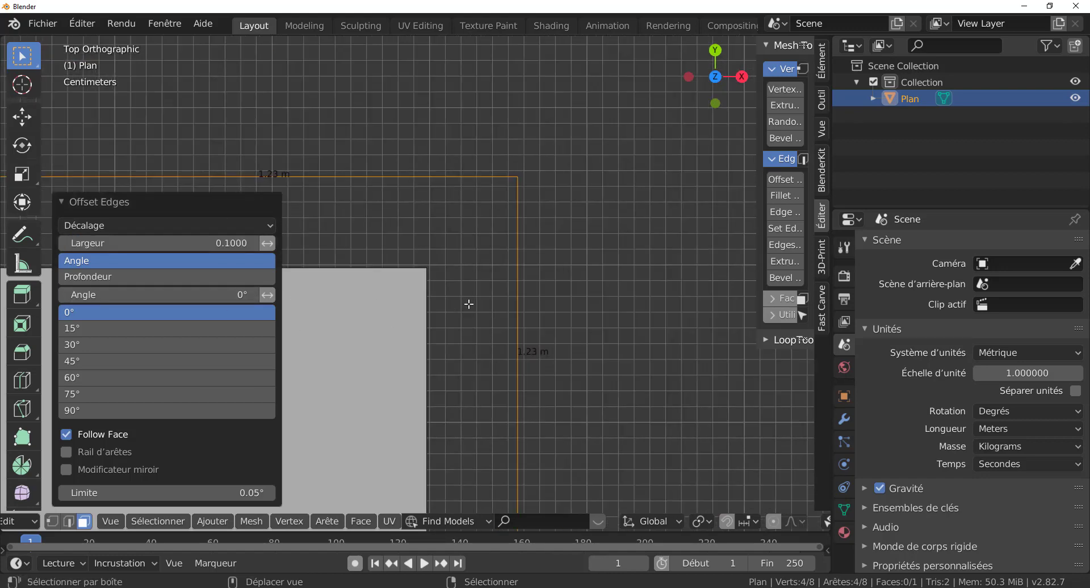
scroll(652, 191, "down", 4)
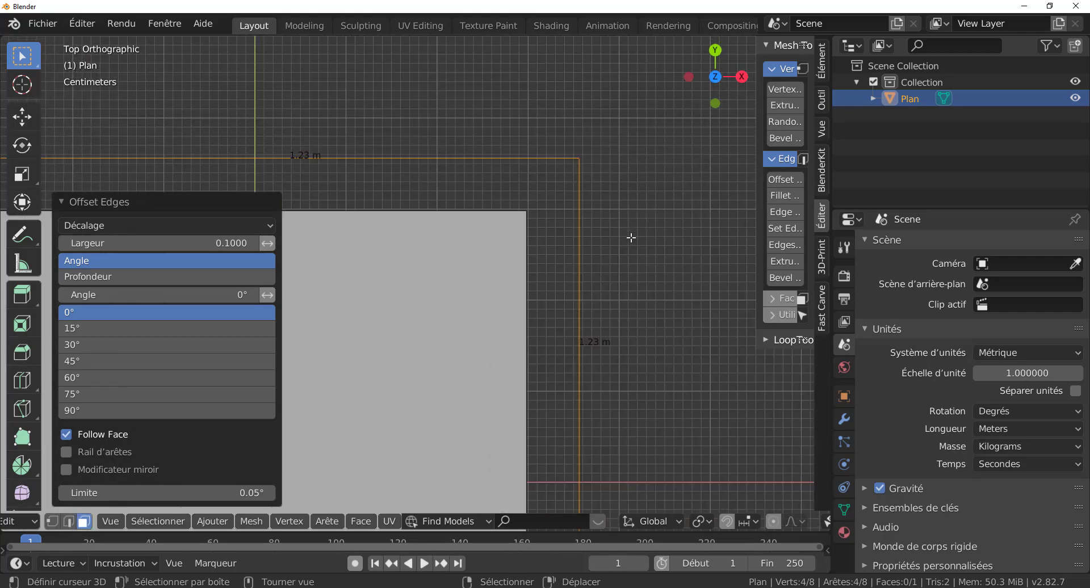
middle_click_drag(485, 284, 626, 251, "shift")
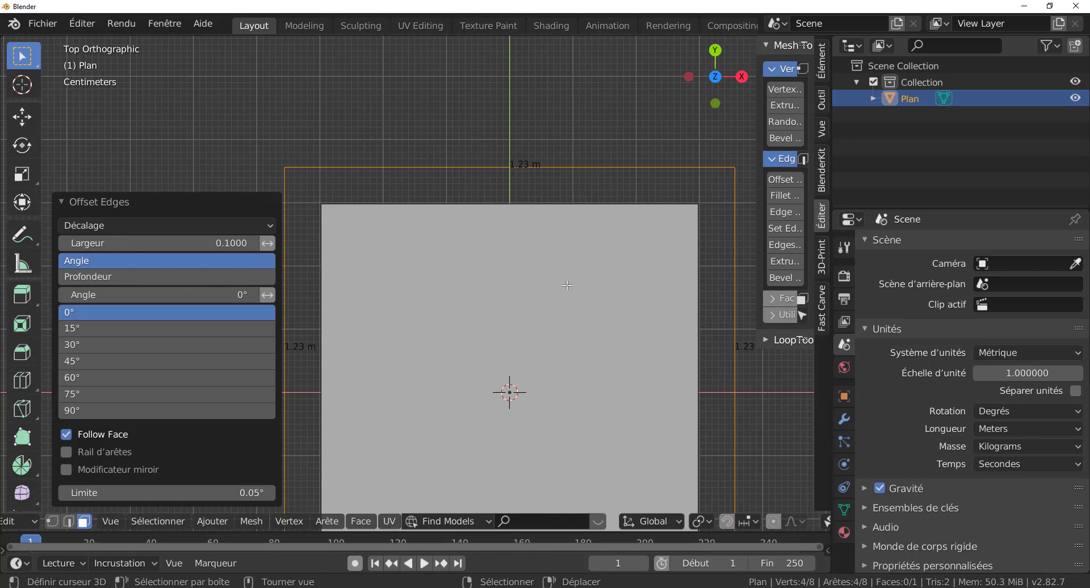
scroll(507, 289, "up", 2)
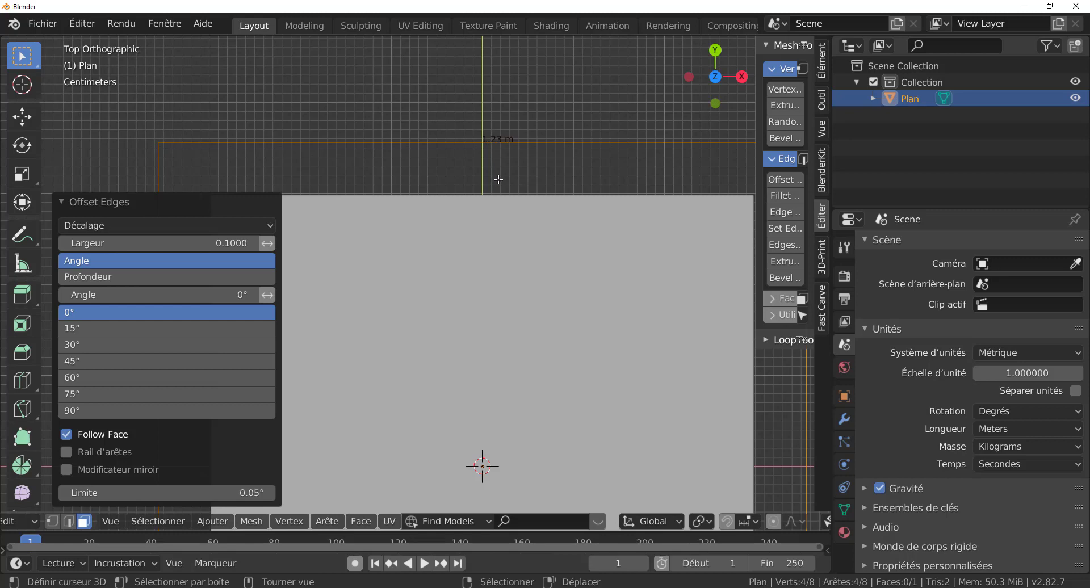
middle_click_drag(498, 180, 494, 234, "shift")
scroll(490, 204, "up", 2)
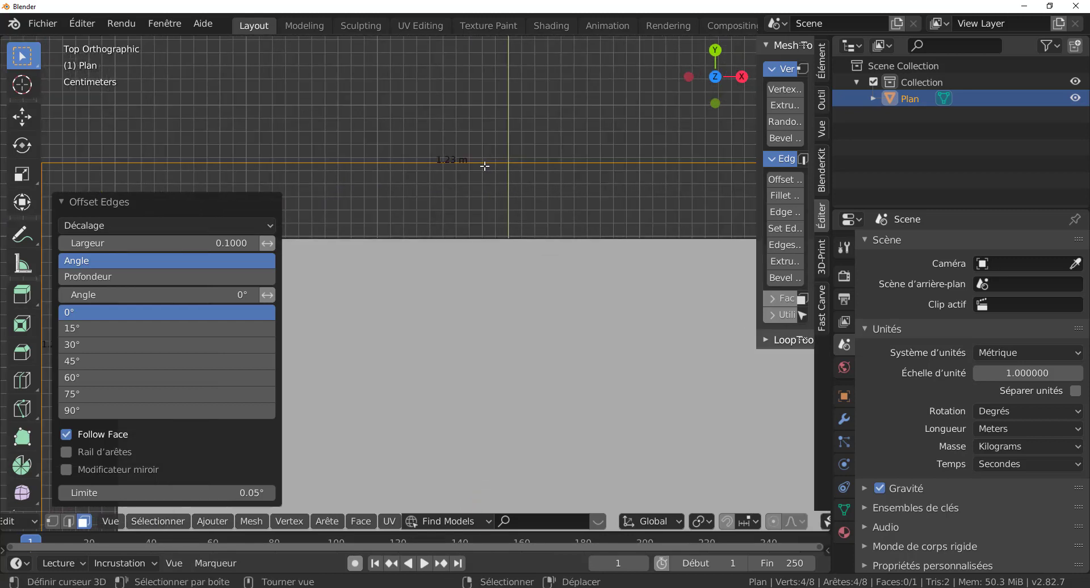
scroll(445, 170, "up", 1)
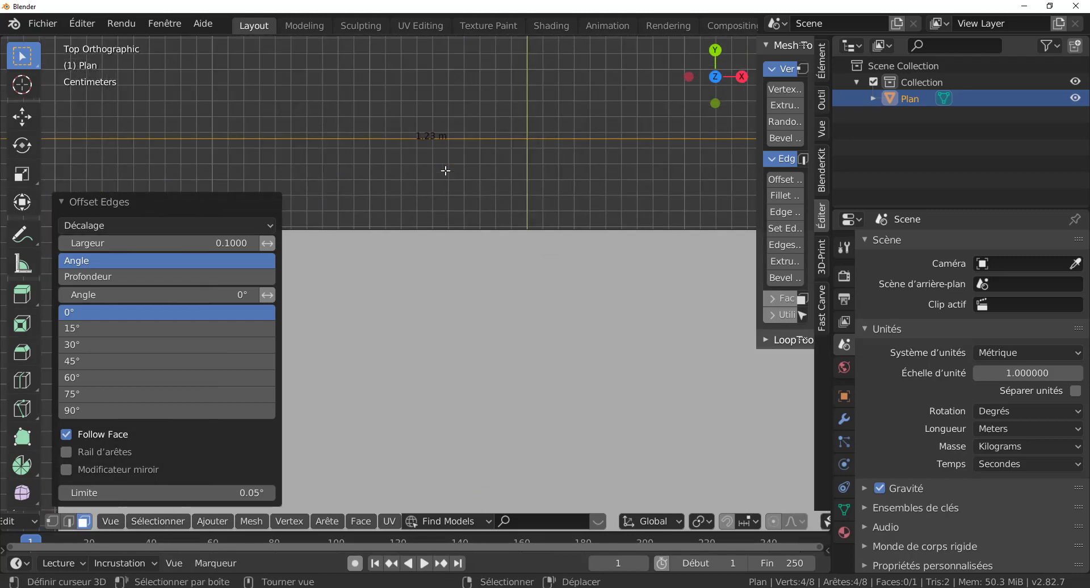
Select the plane's face and compare the length and position of its upper edge with the surrounding outline.
left_click(479, 314)
scroll(479, 327, "down", 1)
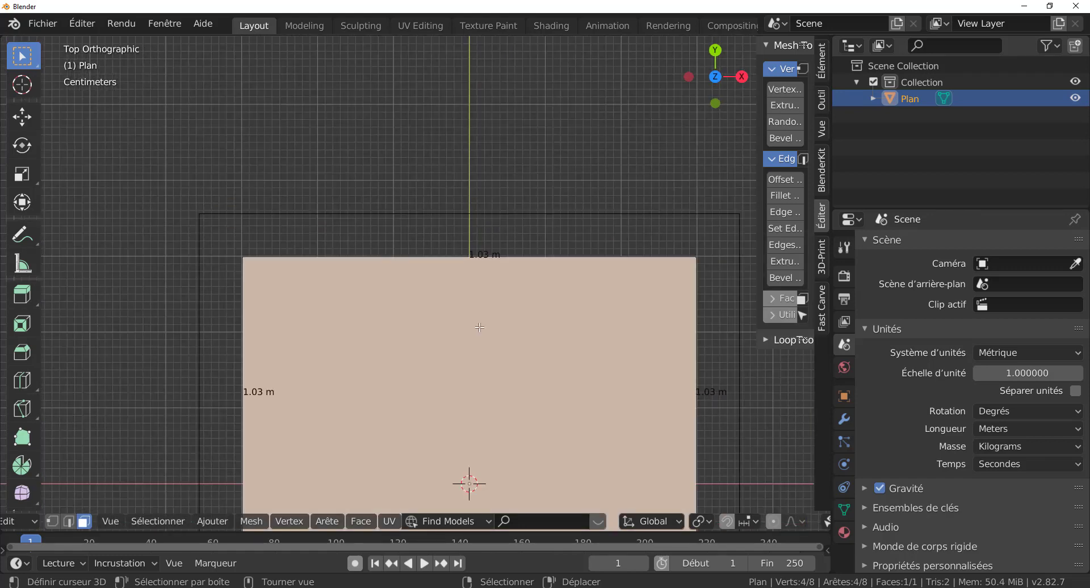
scroll(480, 269, "up", 2)
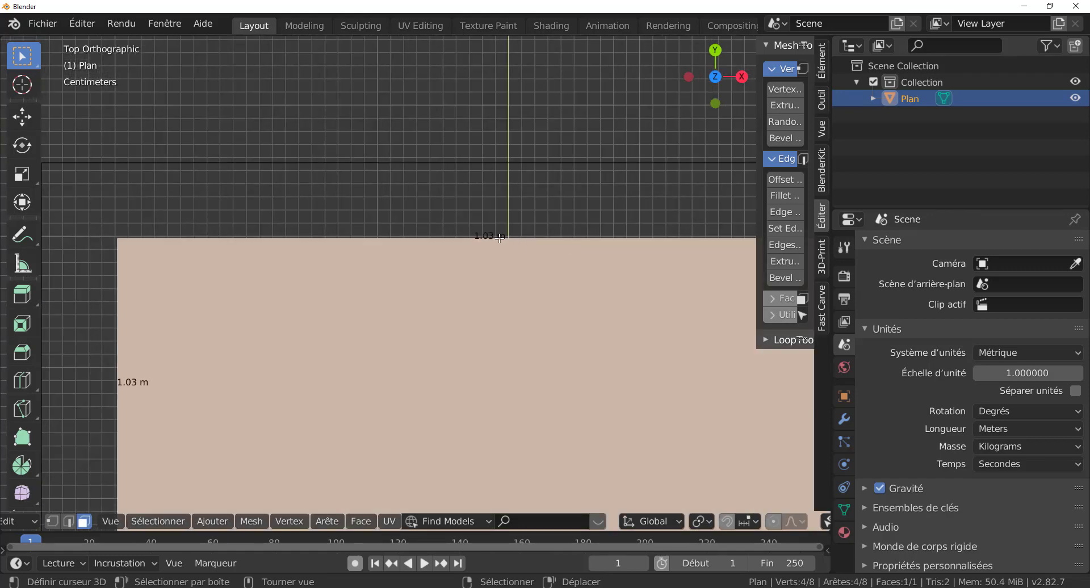
scroll(489, 248, "up", 3)
scroll(477, 252, "up", 2)
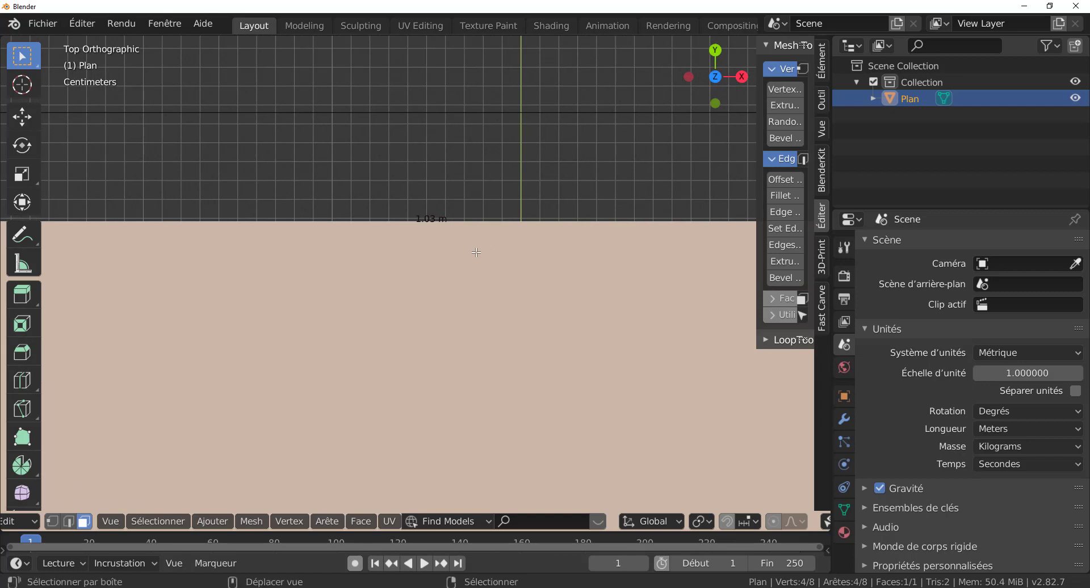
scroll(443, 209, "down", 2)
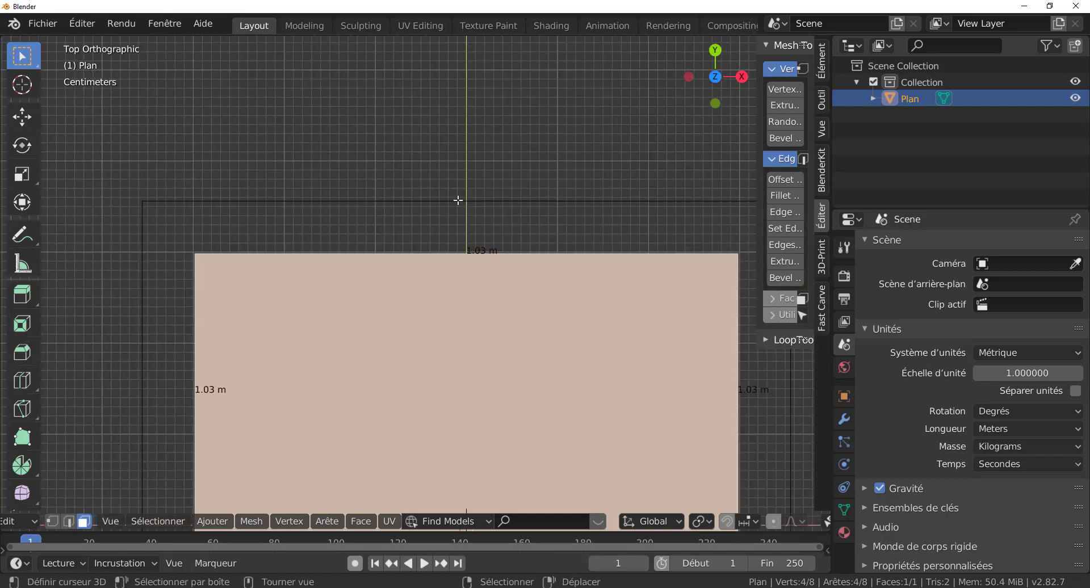
Clear the selection and undo back to the selected plane without its offset outline.
left_click(463, 200)
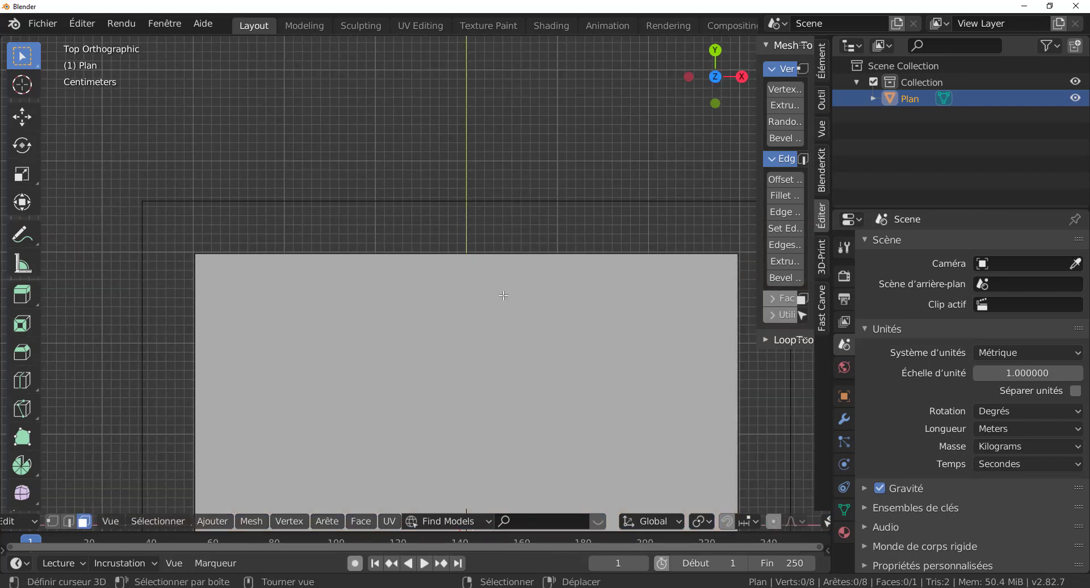
right_click(556, 321)
key("ctrl+i")
key("ctrl+z")
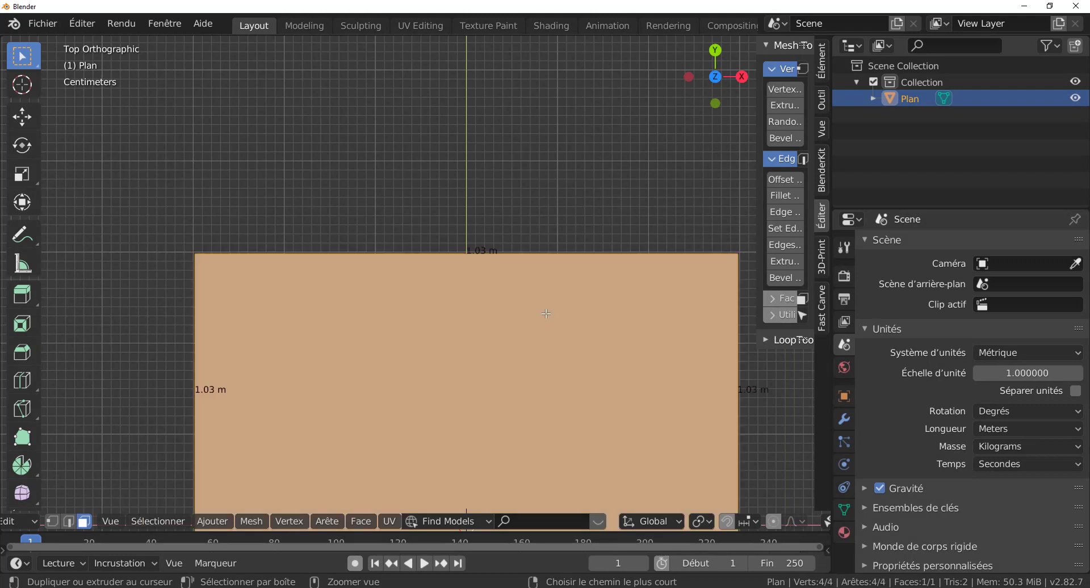
Restore the mesh tools sidebar's width and offset the plane's edges outward by 0.1 at a 0° angle.
scroll(546, 314, "down", 3)
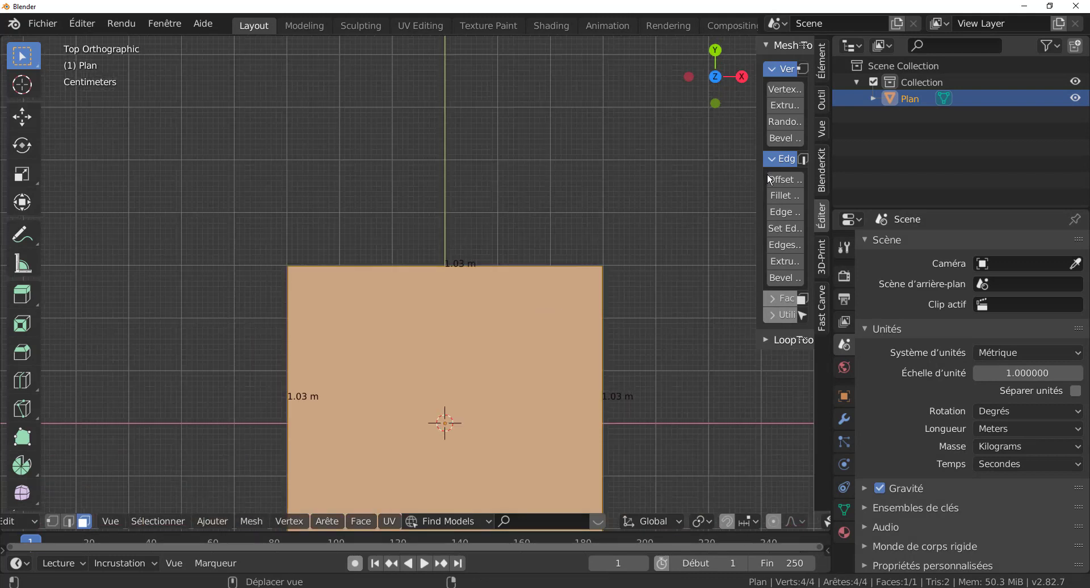
left_click_drag(756, 191, 652, 175)
scroll(564, 222, "down", 1)
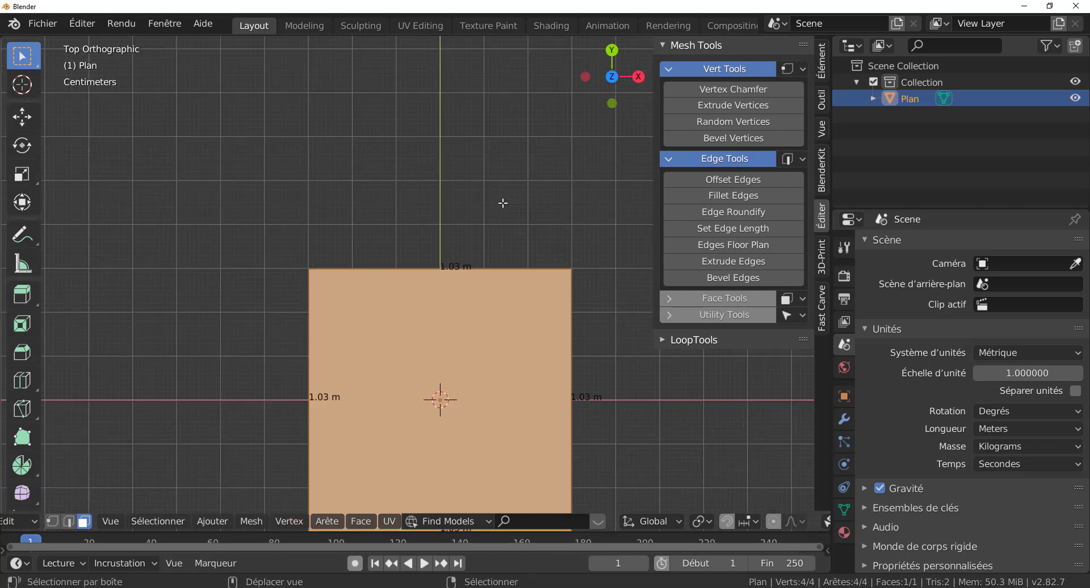
middle_click_drag(565, 222, 501, 119, "shift")
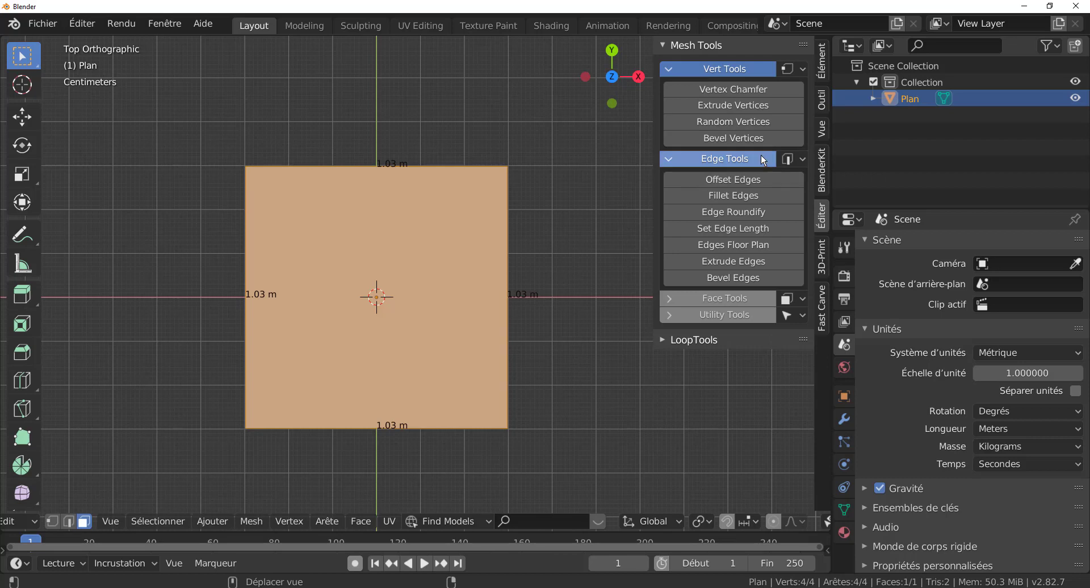
left_click(730, 182)
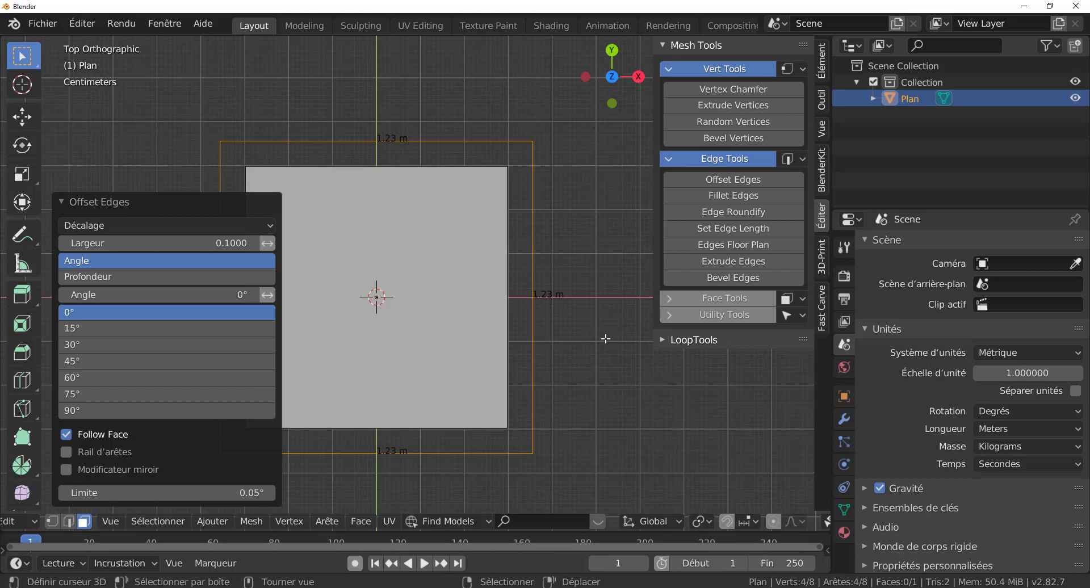
scroll(605, 338, "up", 2)
scroll(605, 338, "down", 3)
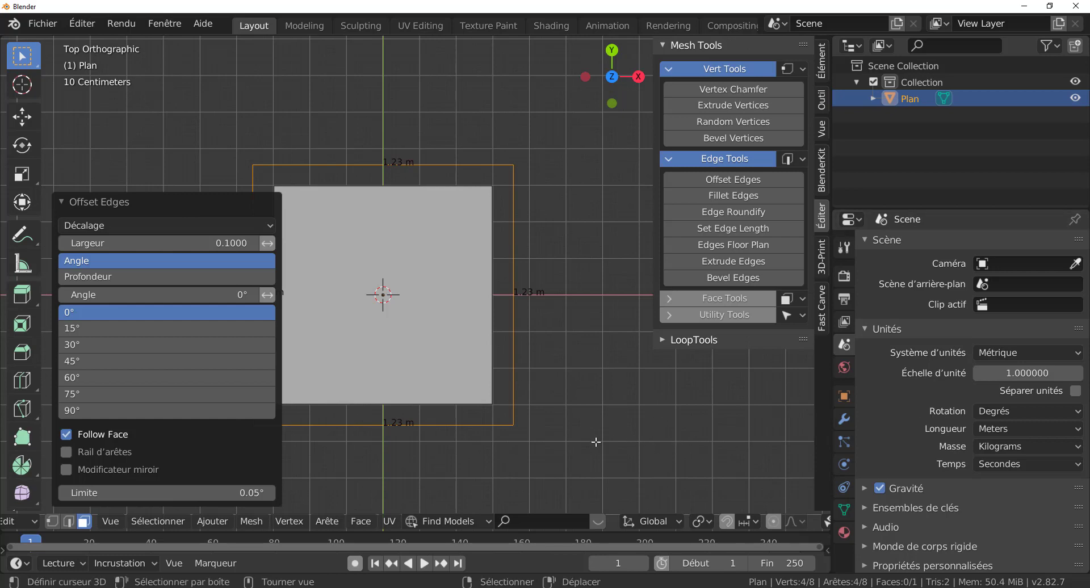
scroll(554, 375, "up", 3)
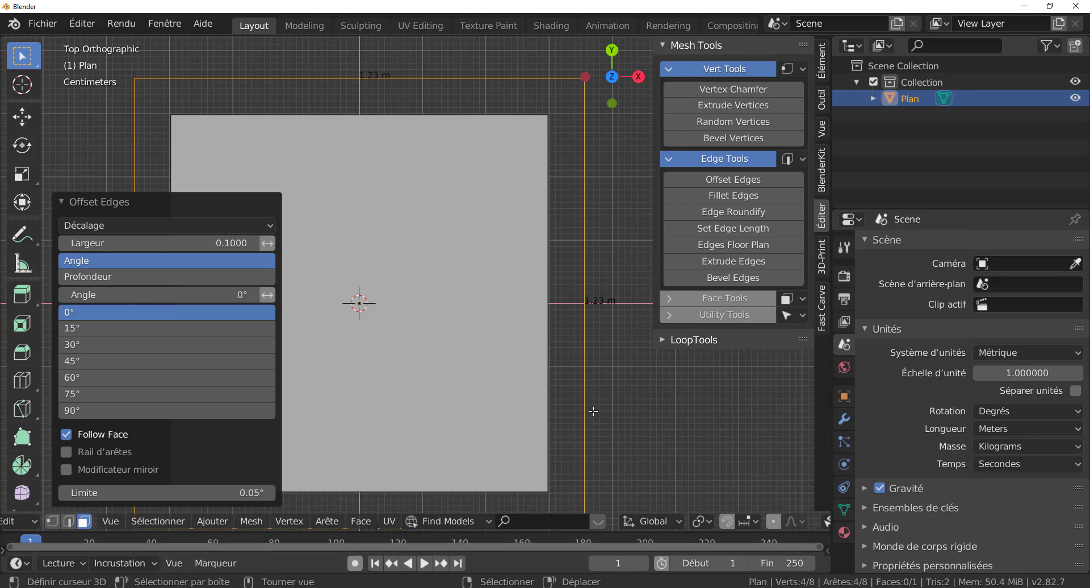
Reduce the outward edge offset's width to 0.001.
middle_click_drag(618, 368, 581, 416, "shift")
scroll(476, 250, "up", 1)
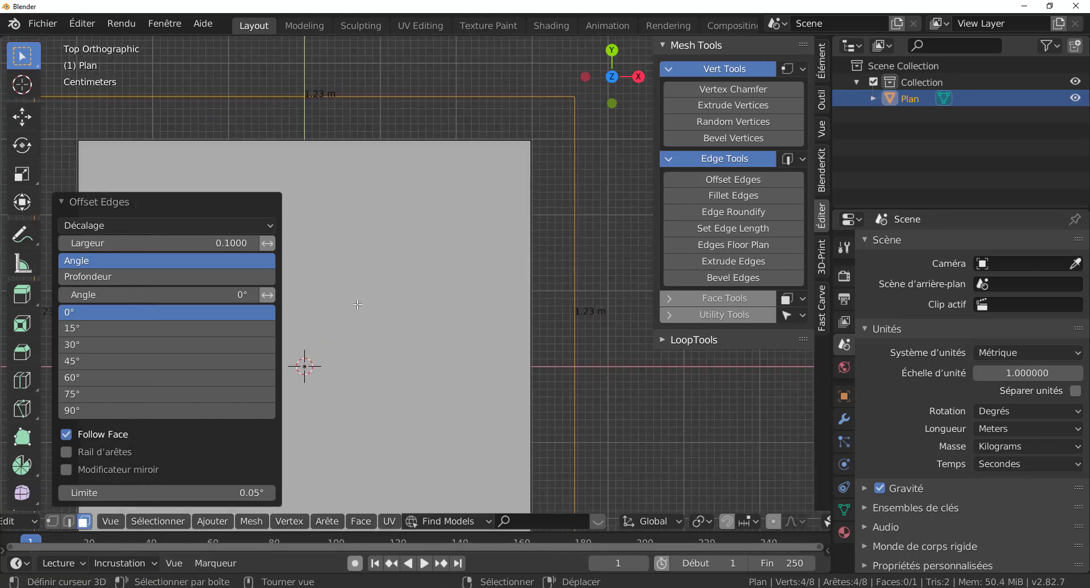
middle_click_drag(474, 249, 428, 320, "shift")
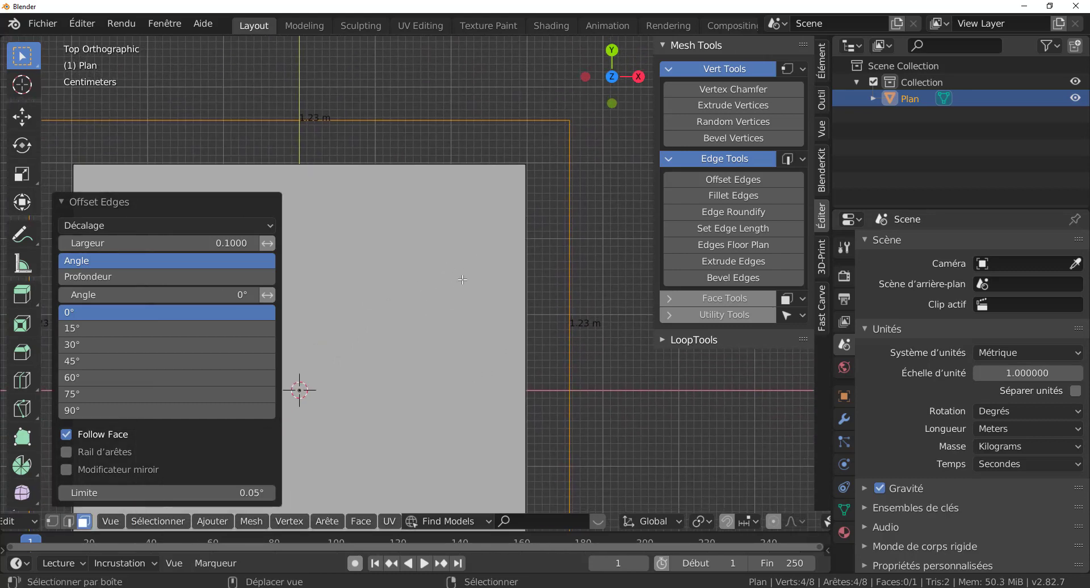
left_click(241, 243)
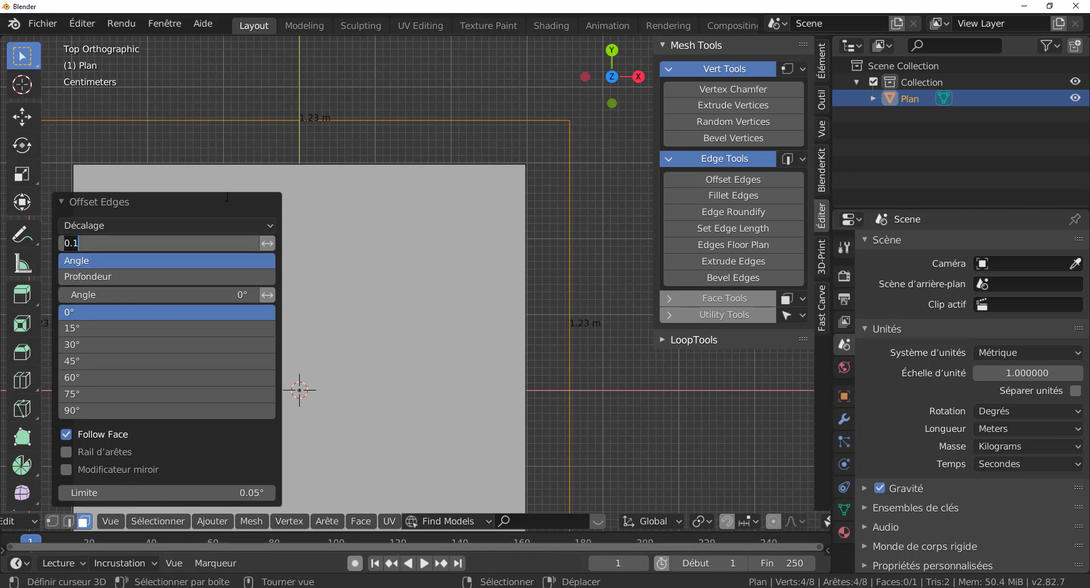
type("00")
key("Return")
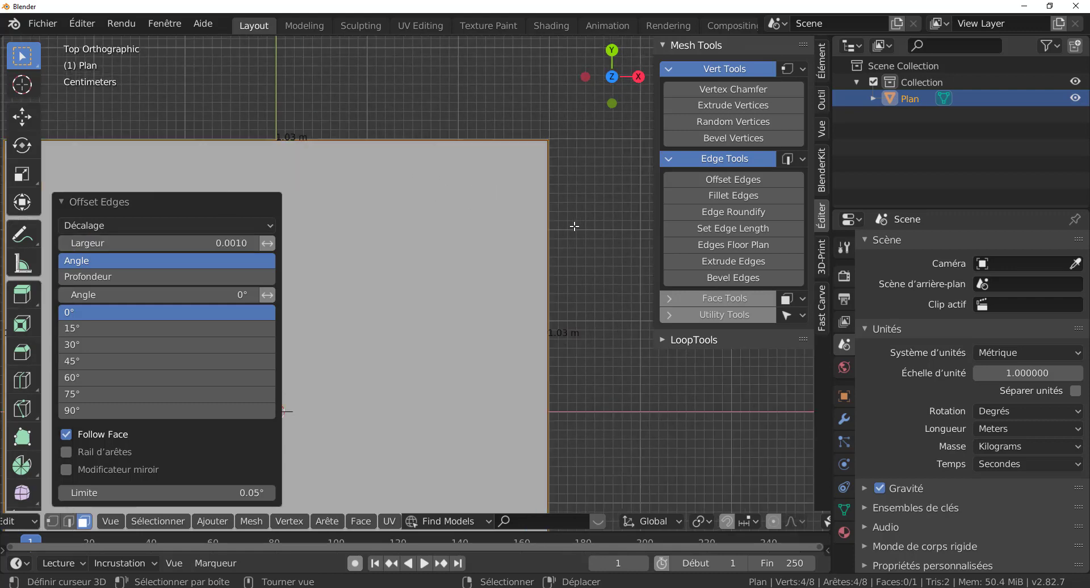
Examine the narrow gap between the plane and its offset outline at the upper corner against the millimetre grid.
scroll(473, 366, "up", 3)
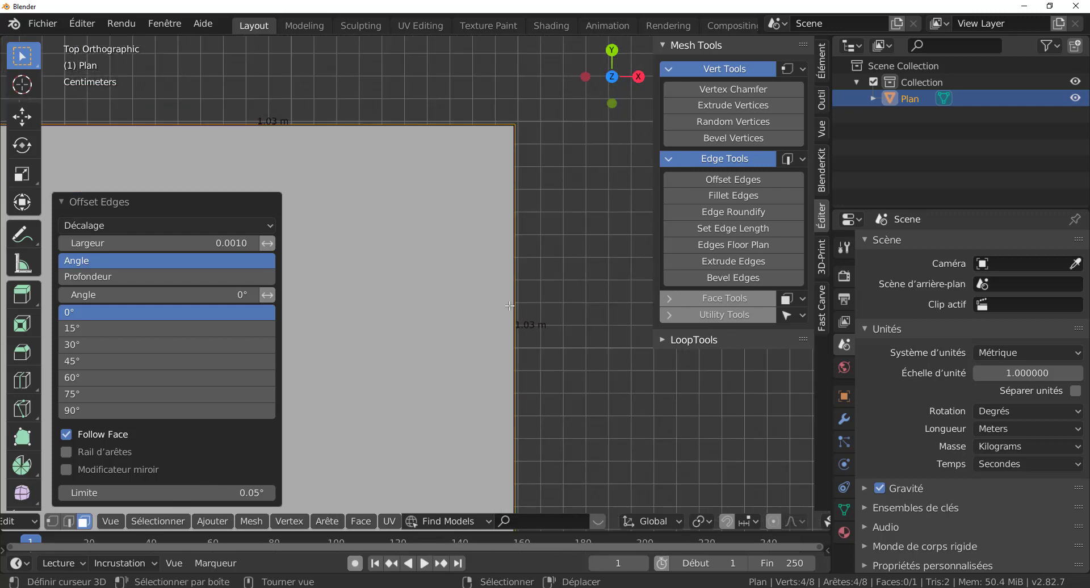
scroll(452, 371, "down", 3)
scroll(452, 371, "up", 2)
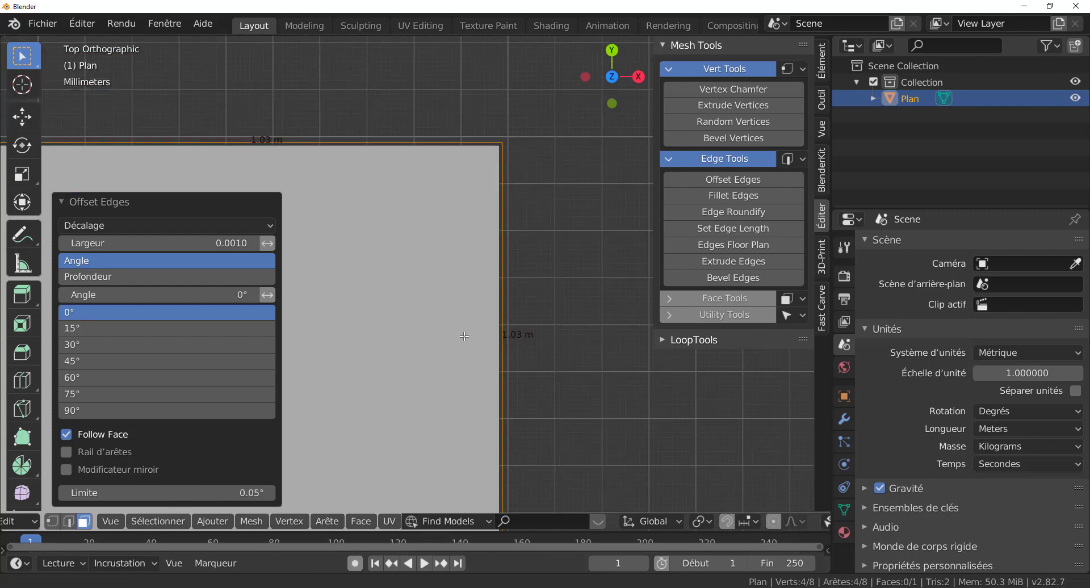
scroll(509, 246, "down", 2)
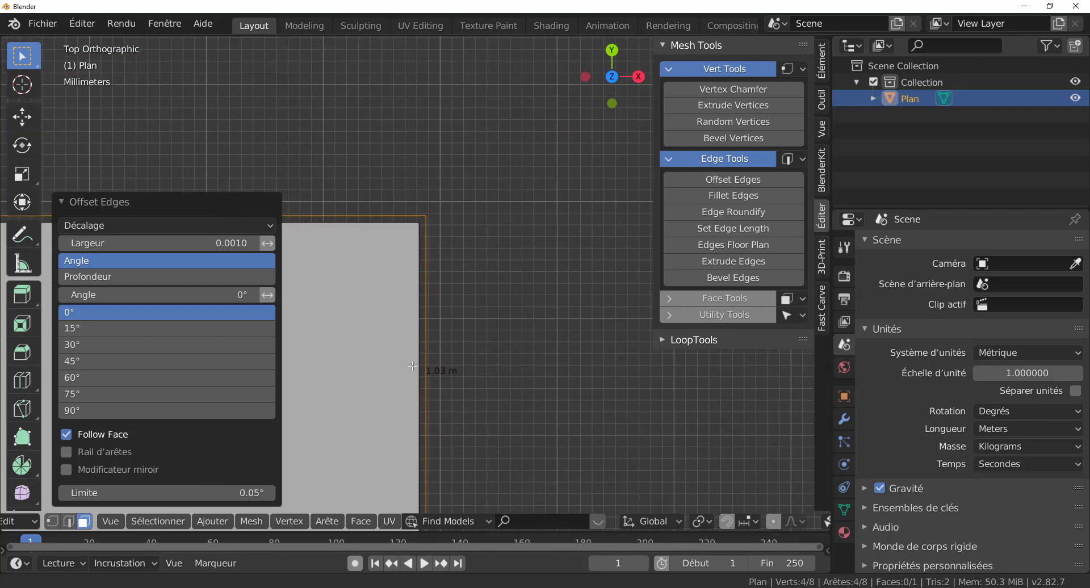
middle_click_drag(420, 313, 459, 335, "shift")
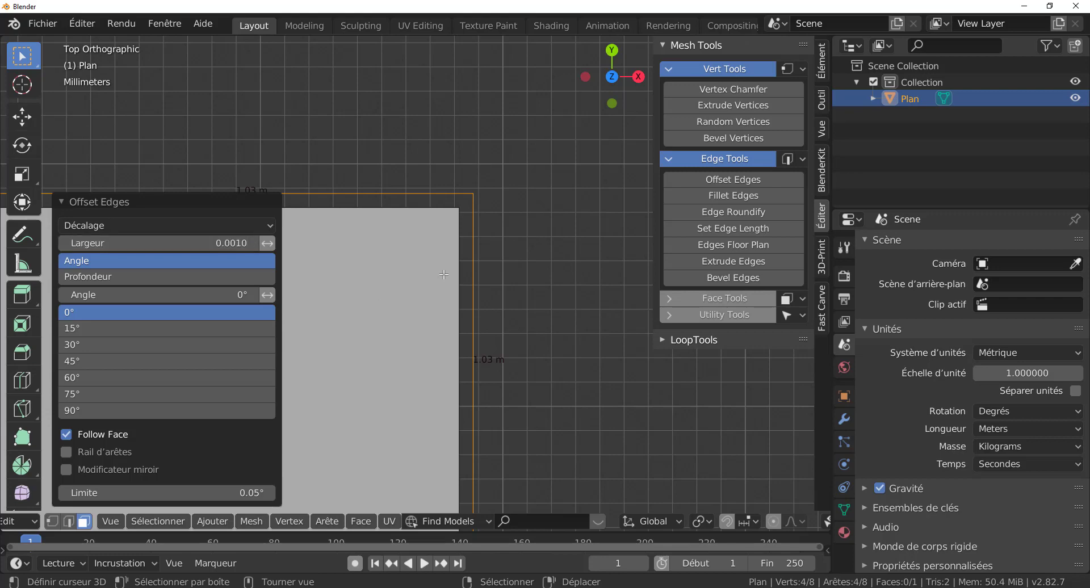
scroll(444, 274, "up", 2)
scroll(493, 251, "down", 1)
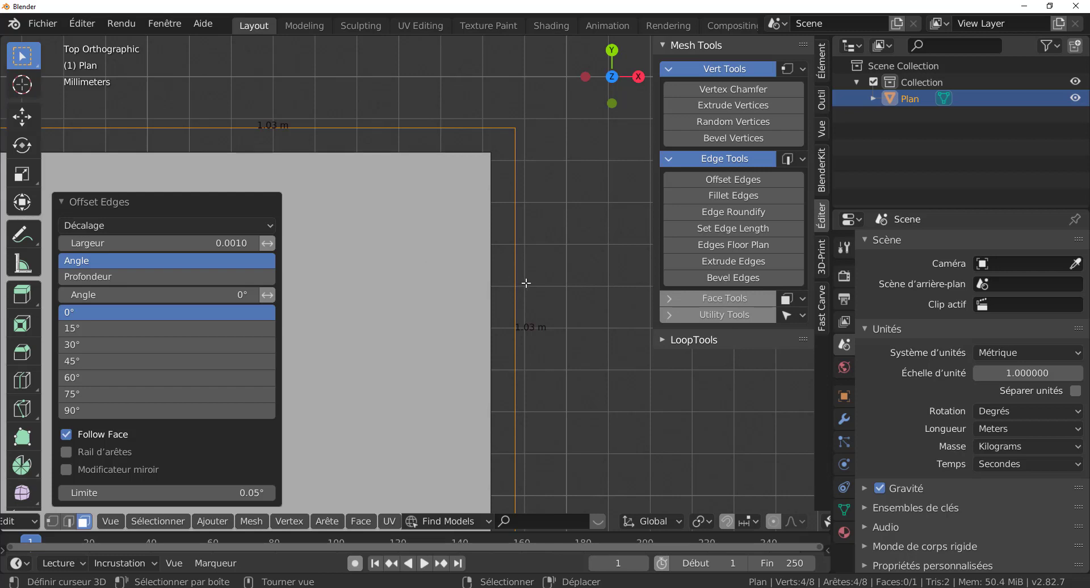
scroll(526, 282, "down", 3)
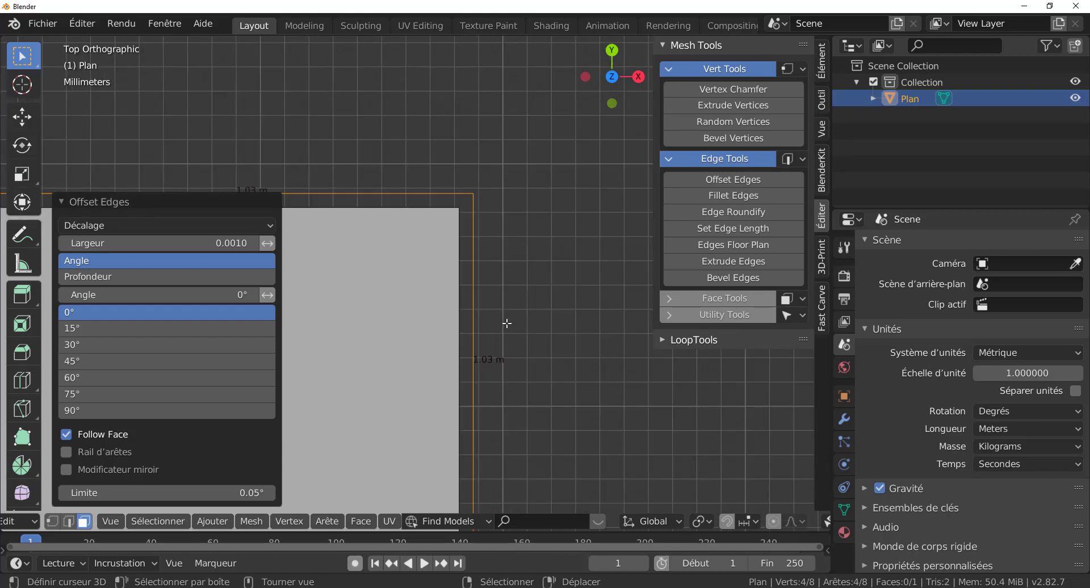
scroll(576, 236, "up", 2)
scroll(561, 268, "down", 1)
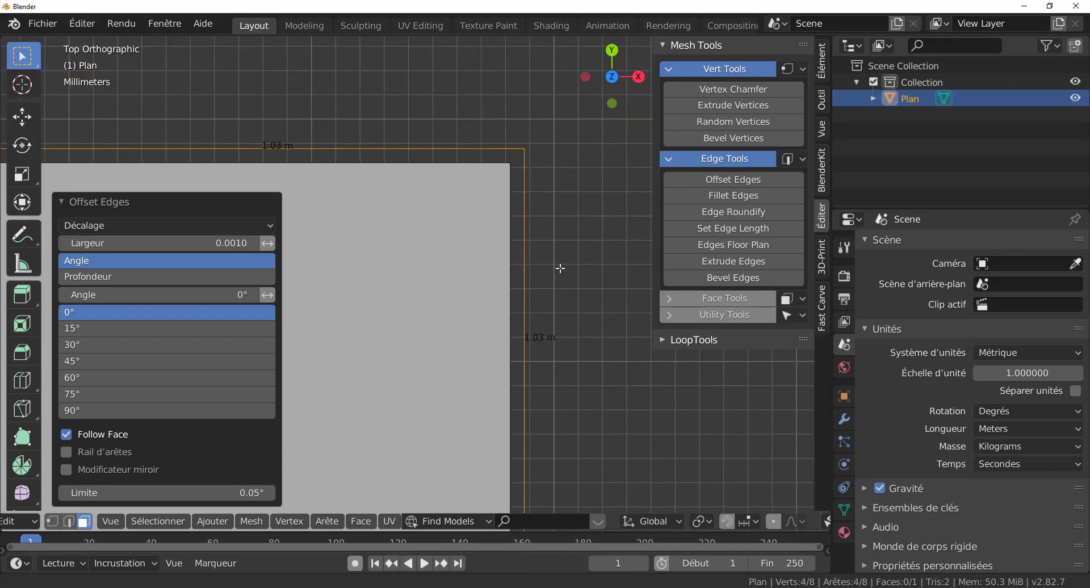
scroll(561, 268, "down", 2)
scroll(504, 255, "up", 1)
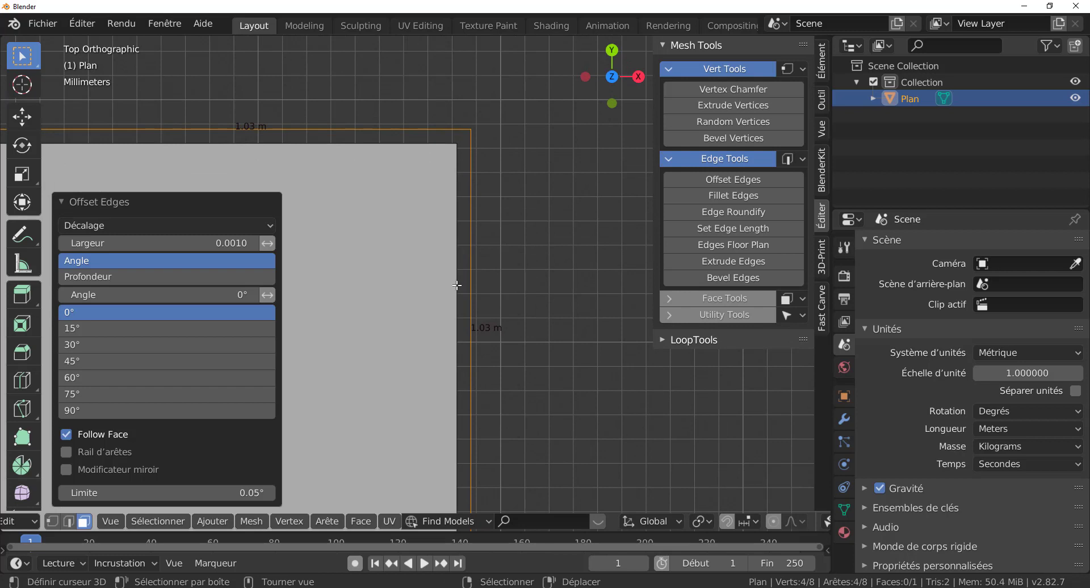
scroll(457, 284, "up", 1)
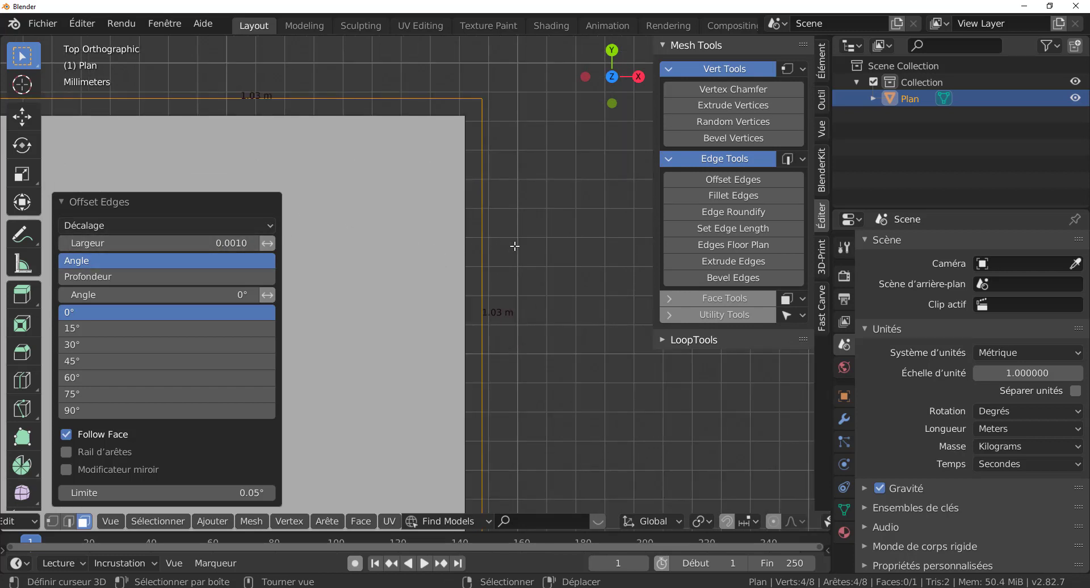
Switch the edge offset's geometry mode to Extruder so a face border joins the plane and outline, and leave and re-enter edit mode.
left_click(164, 226)
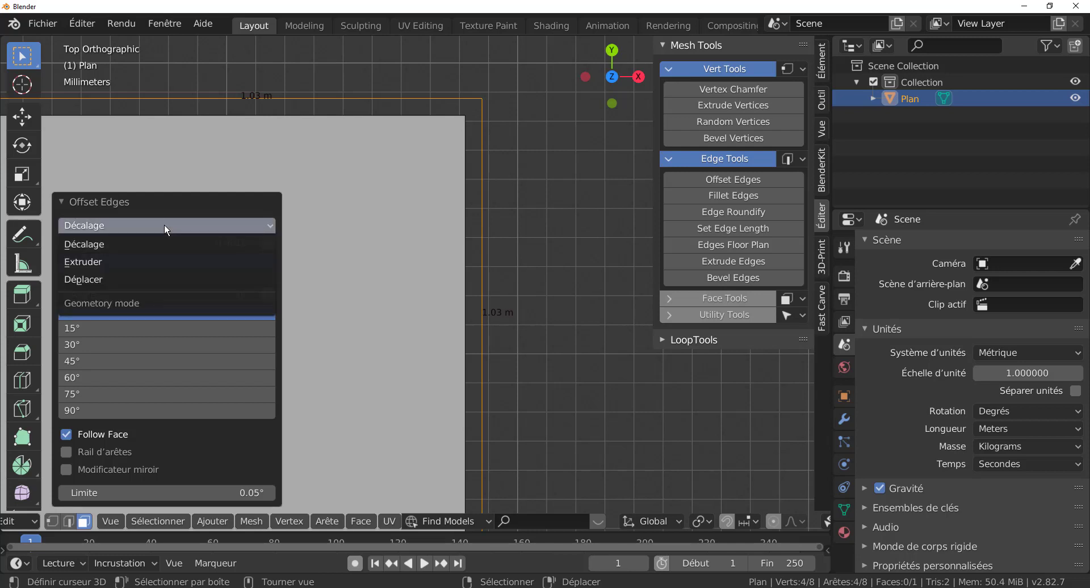
left_click(121, 262)
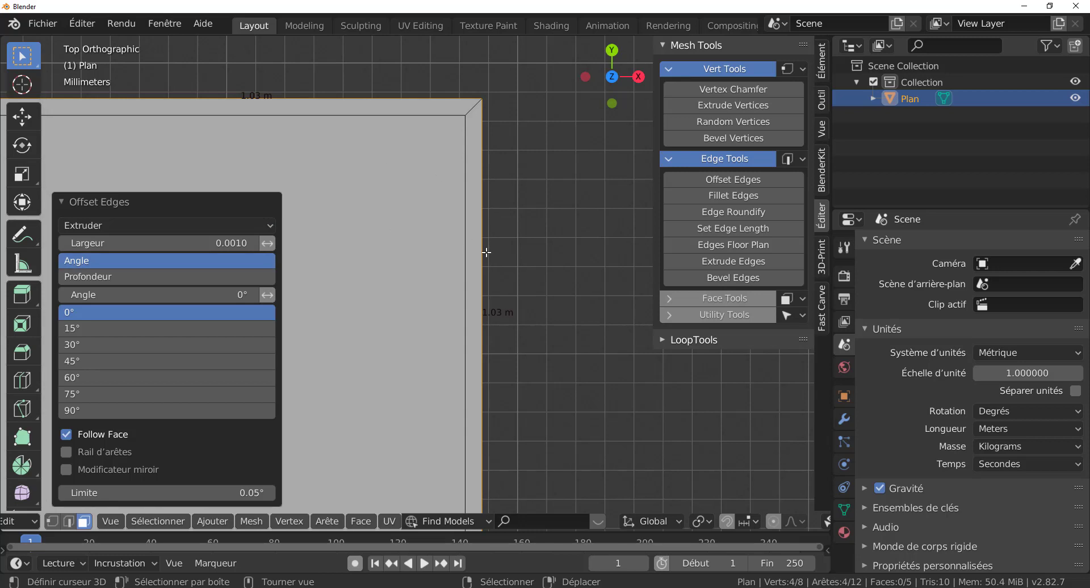
scroll(490, 253, "down", 1)
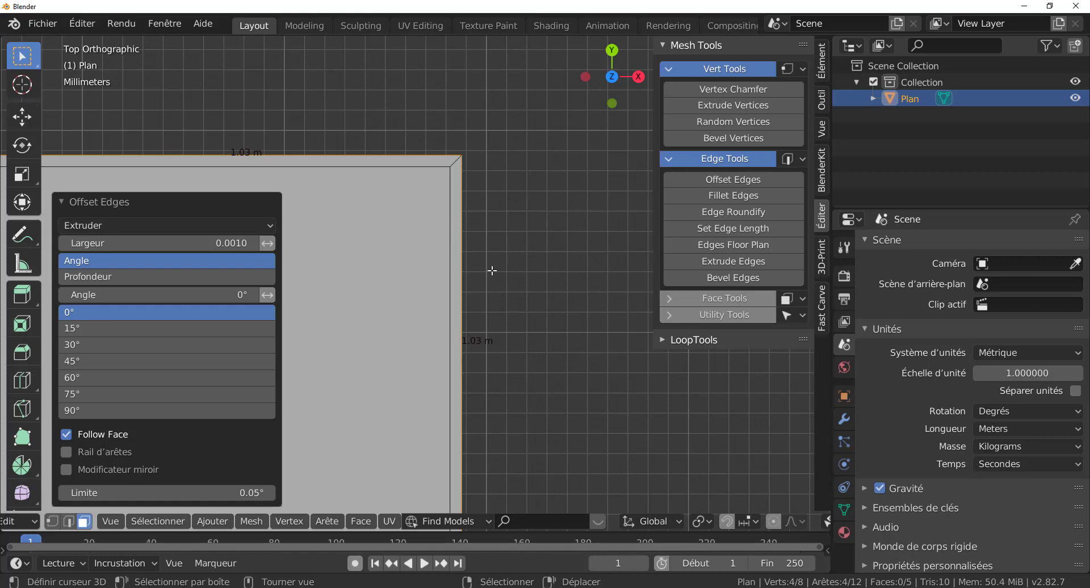
key("Tab")
key("Tab")
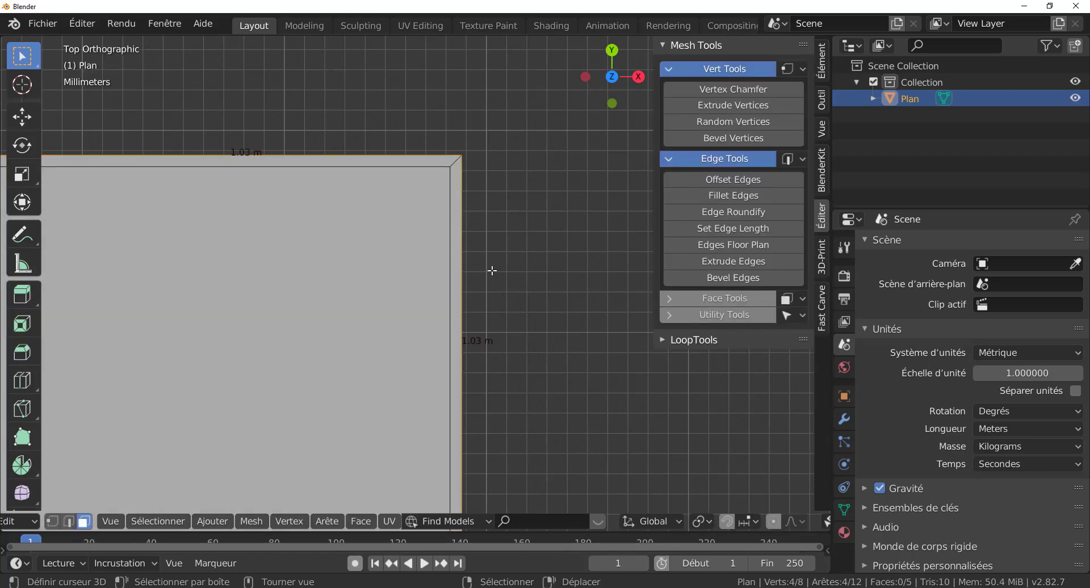
Select the whole mesh and inspect the edge lengths at the corner and along the border strip in top view.
key("a")
scroll(565, 303, "up", 3)
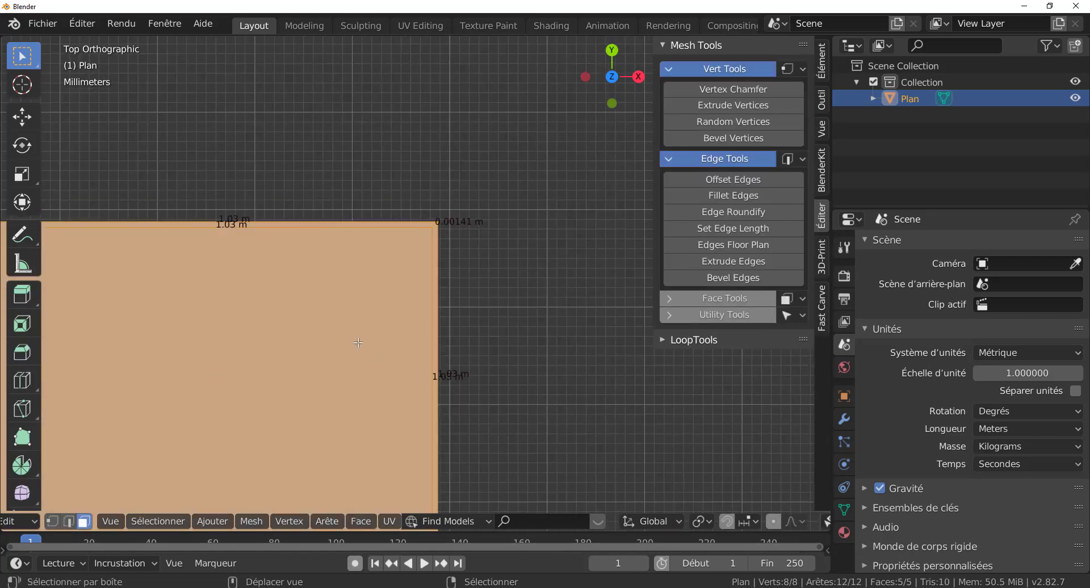
scroll(565, 303, "down", 2)
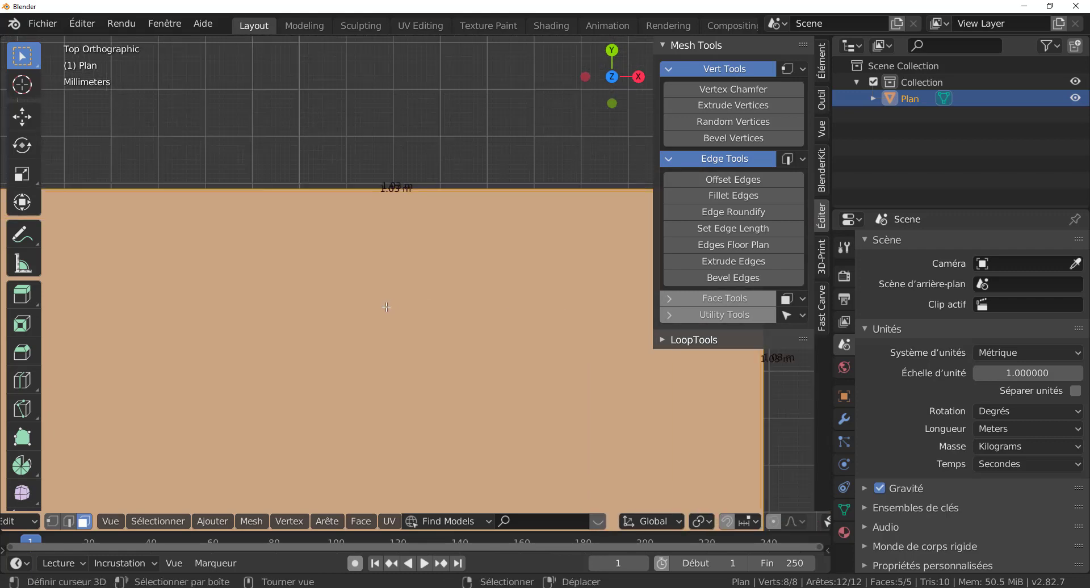
scroll(207, 342, "down", 2)
middle_click_drag(491, 348, 397, 260)
key("KP_7")
scroll(487, 336, "up", 1)
scroll(430, 246, "up", 5)
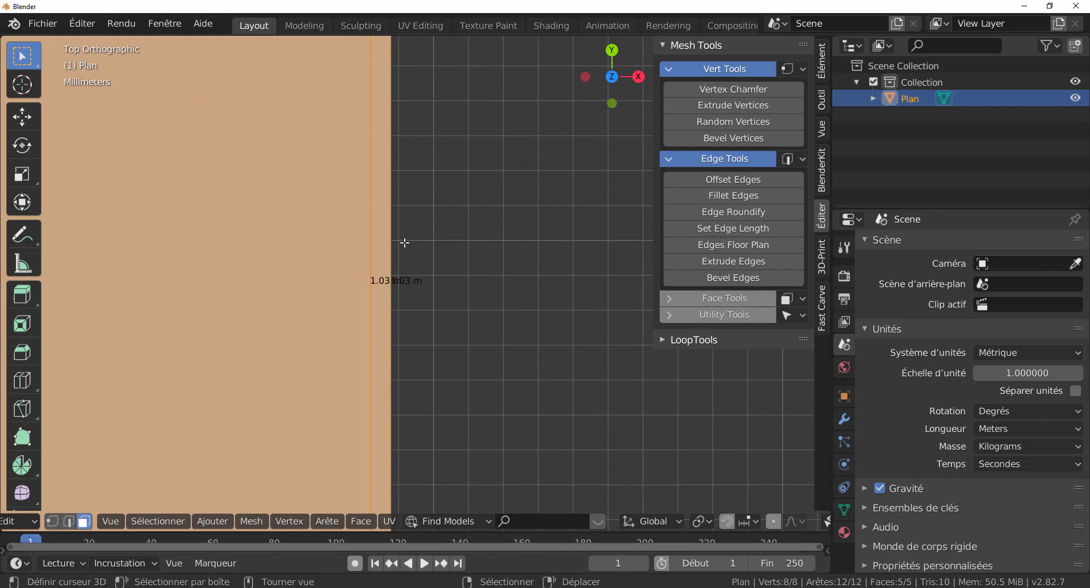
Knife a short horizontal cut across the border strip, from the plane's inner side edge to the outer edge.
key("k")
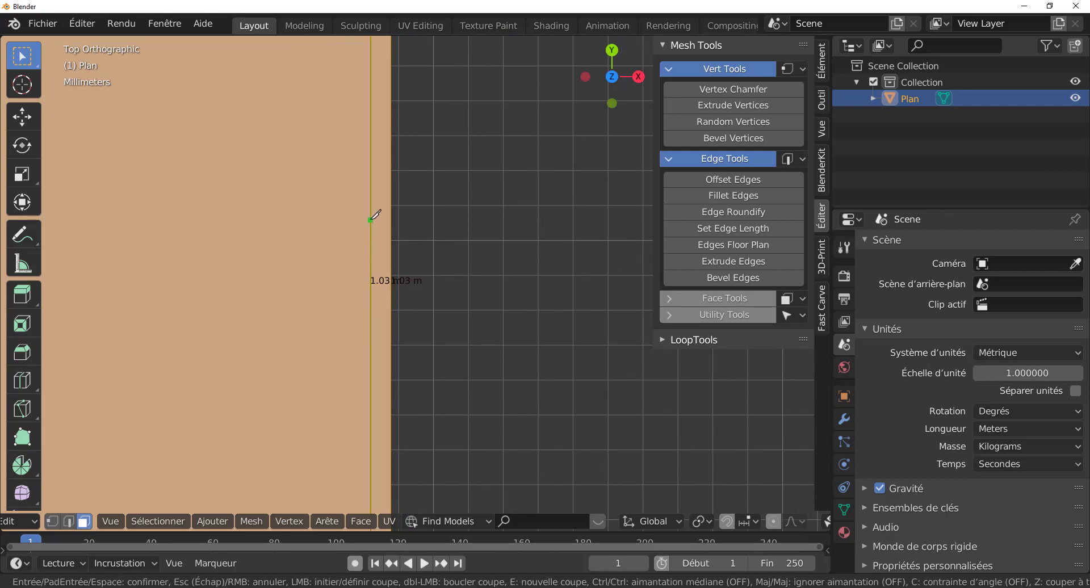
left_click(371, 219)
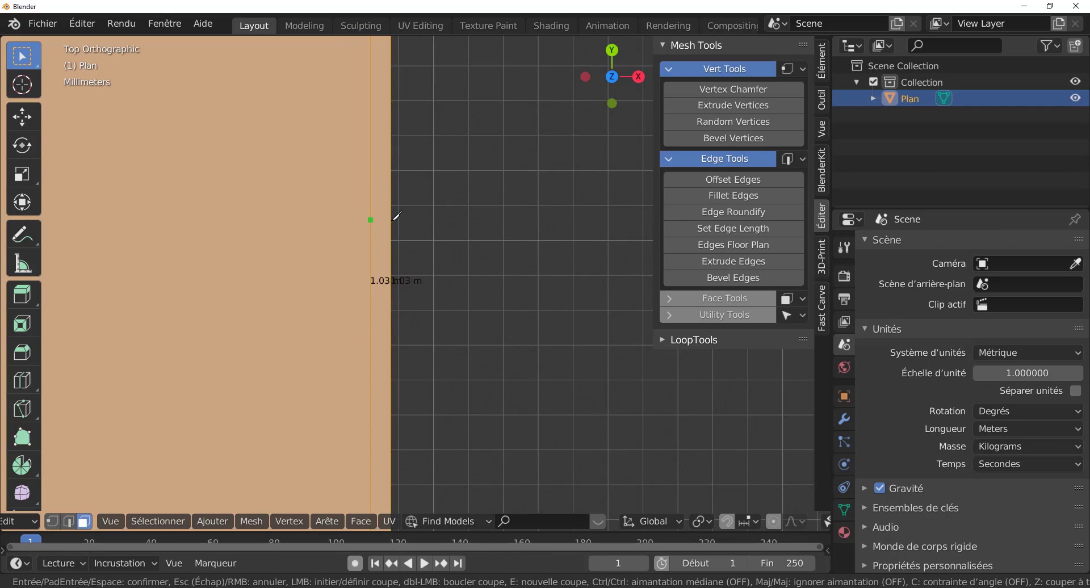
left_click(391, 219)
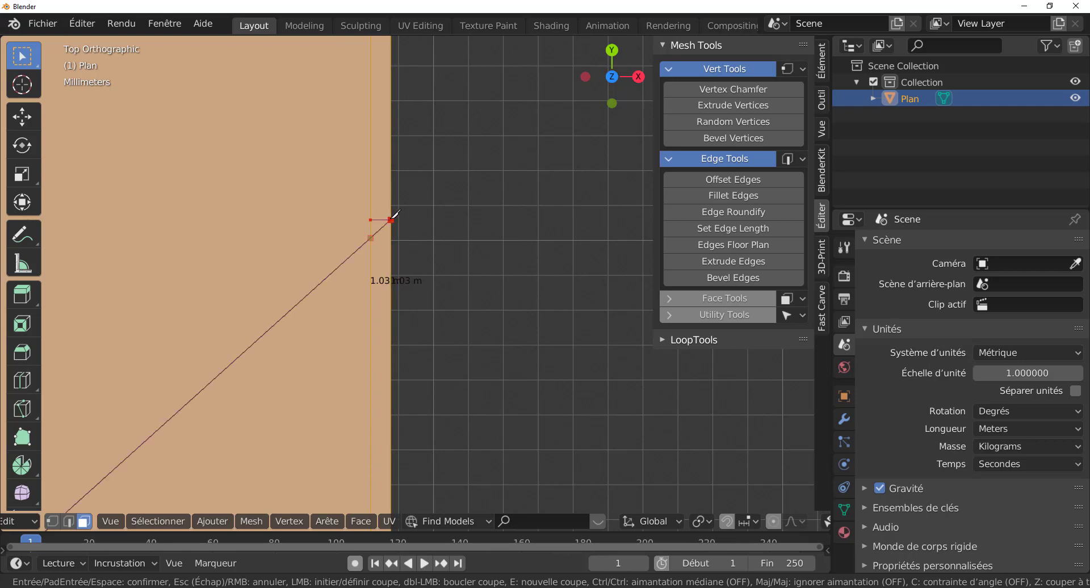
key("Return")
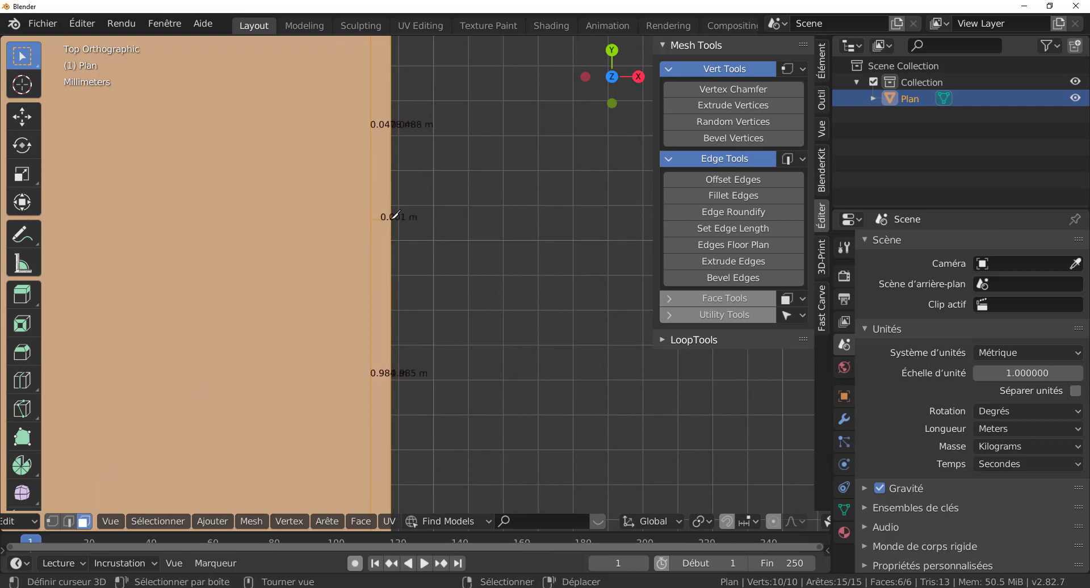
Check the length label of the cut across the border strip and those of the neighbouring edges.
scroll(427, 254, "up", 1)
scroll(391, 225, "up", 1)
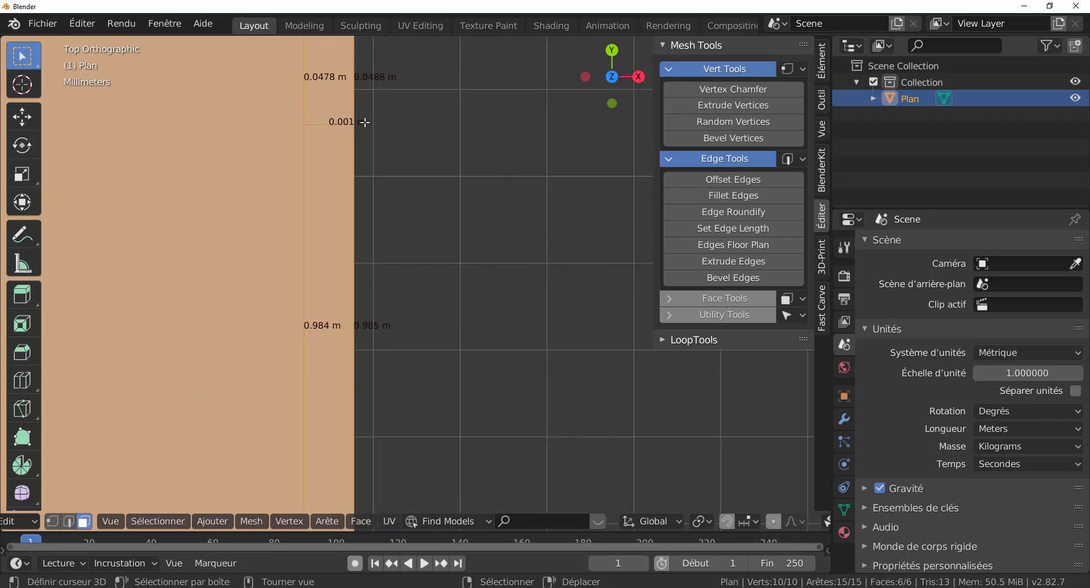
middle_click_drag(450, 237, 560, 388, "shift")
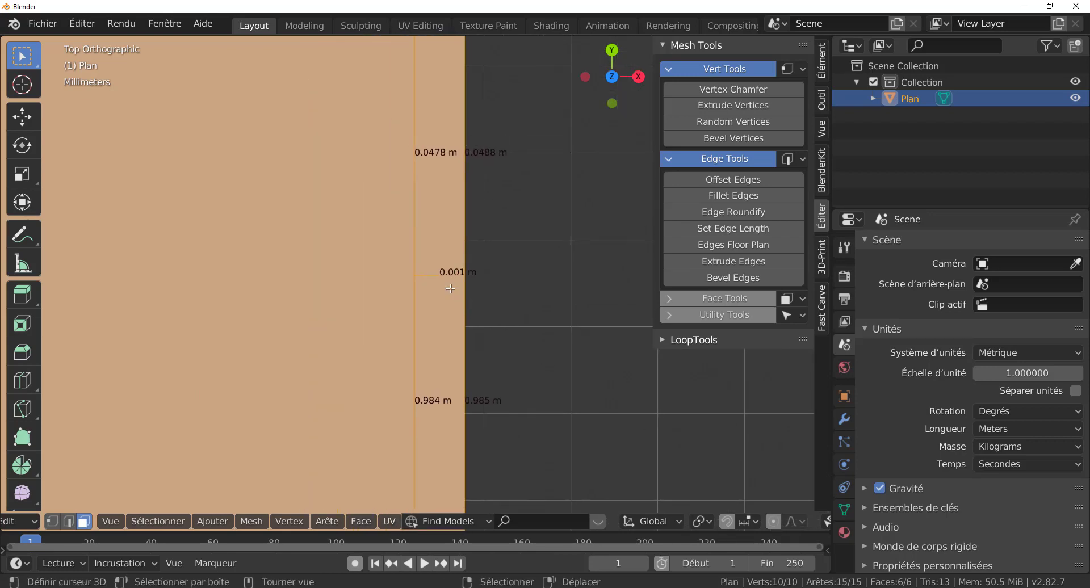
scroll(460, 274, "up", 2)
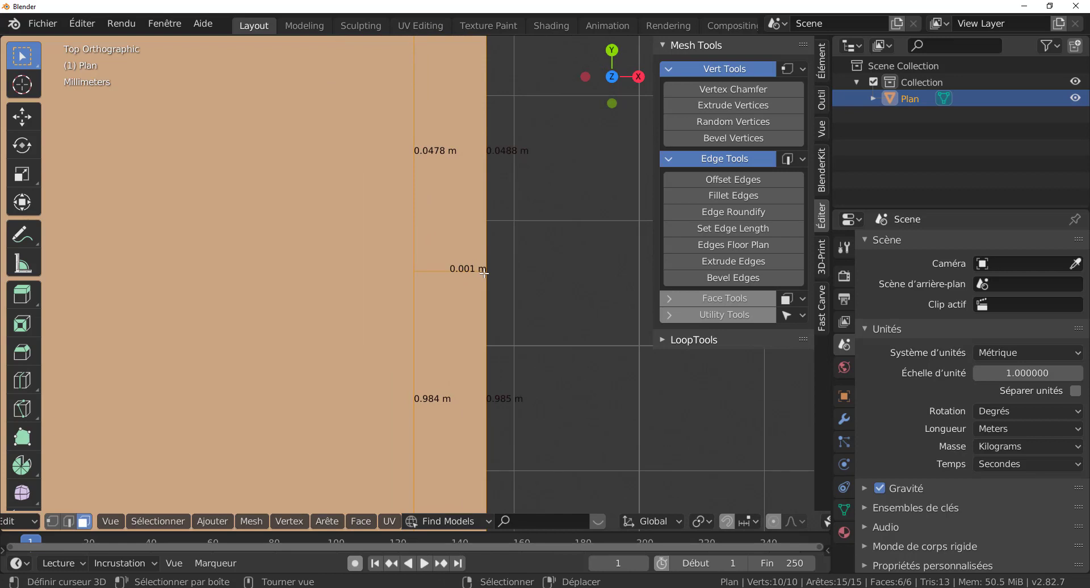
scroll(483, 273, "down", 10)
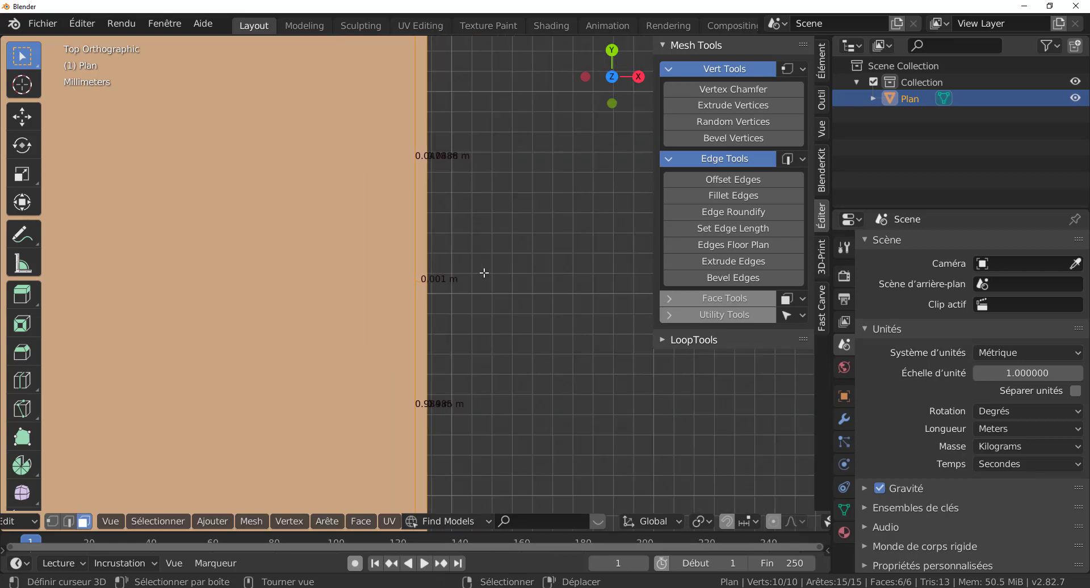
scroll(463, 255, "up", 5, "shift")
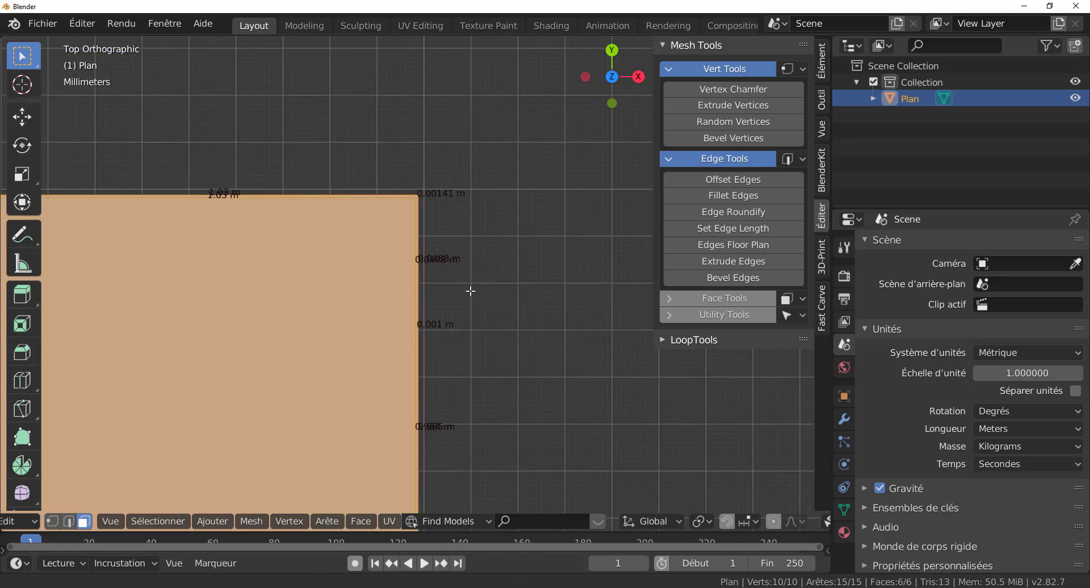
scroll(504, 293, "up", 5)
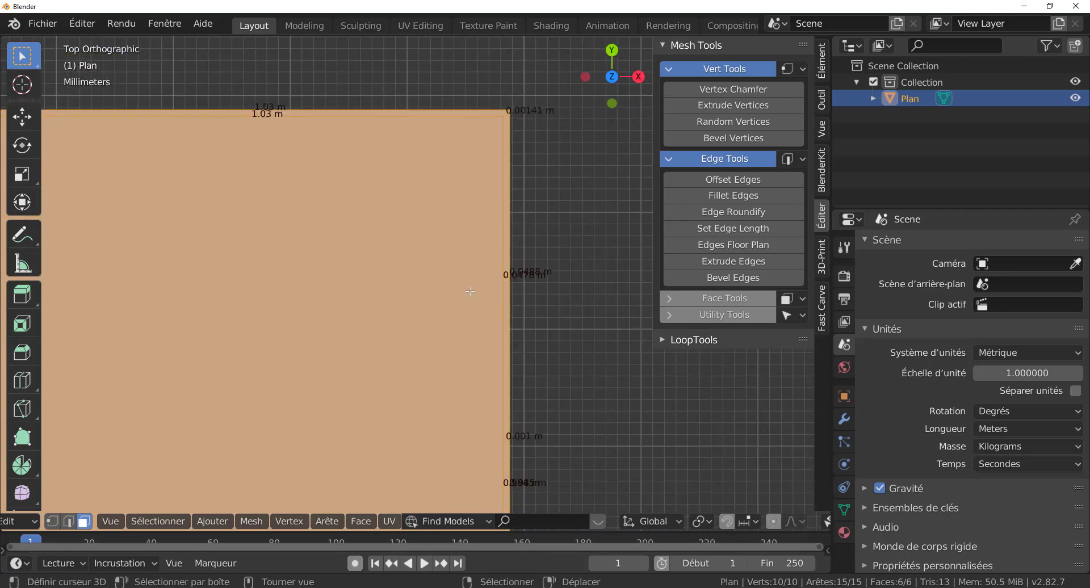
Clear the selection and examine the border strip, its cut and its corner against the grid at several scales.
left_click(511, 261)
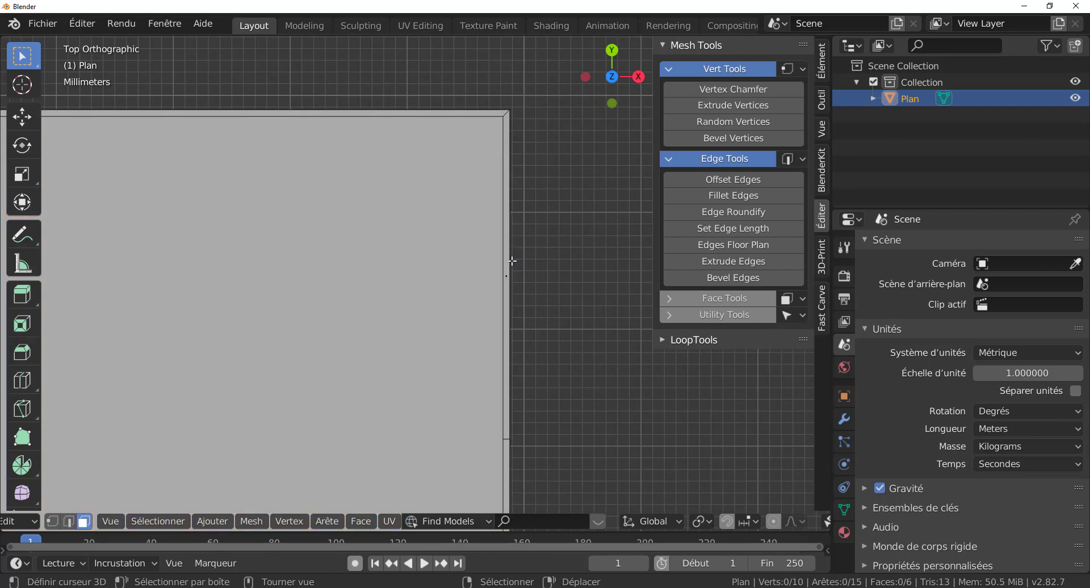
scroll(511, 261, "up", 3)
scroll(426, 275, "down", 3)
scroll(470, 262, "up", 4)
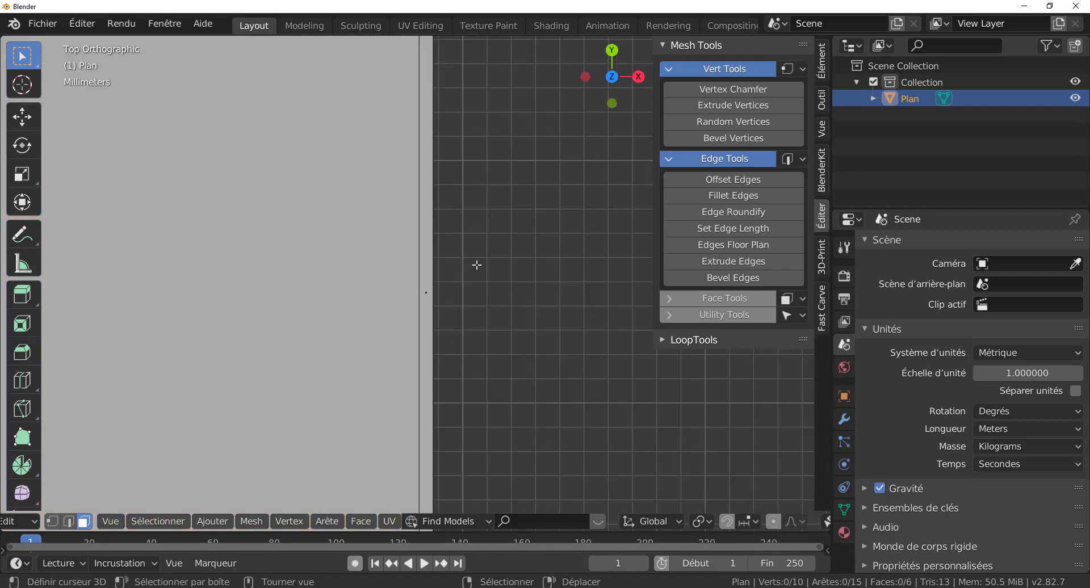
scroll(431, 301, "down", 2)
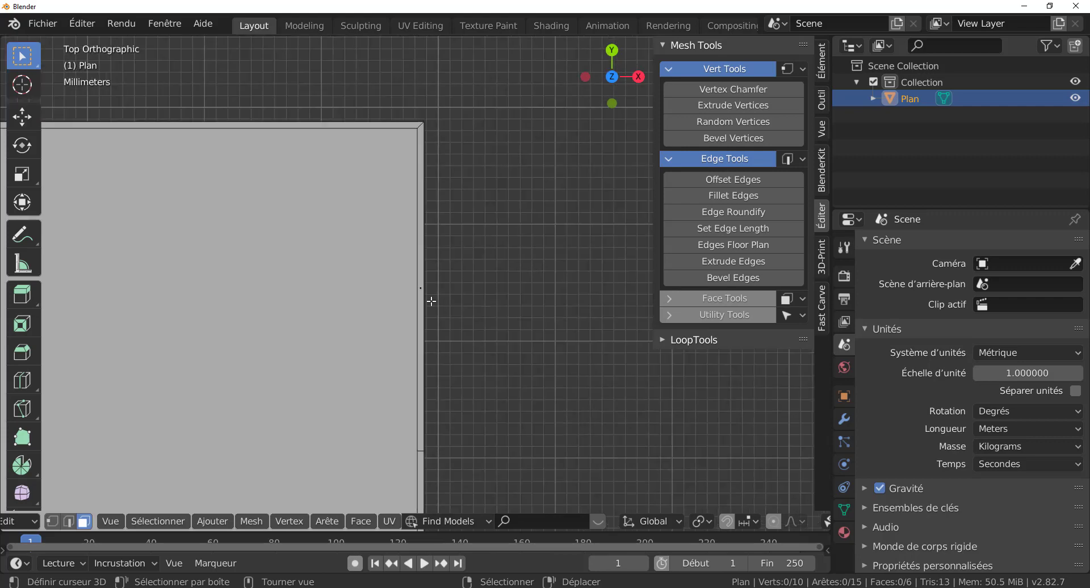
scroll(432, 301, "down", 3)
middle_click_drag(304, 344, 458, 258, "shift")
scroll(458, 258, "down", 3)
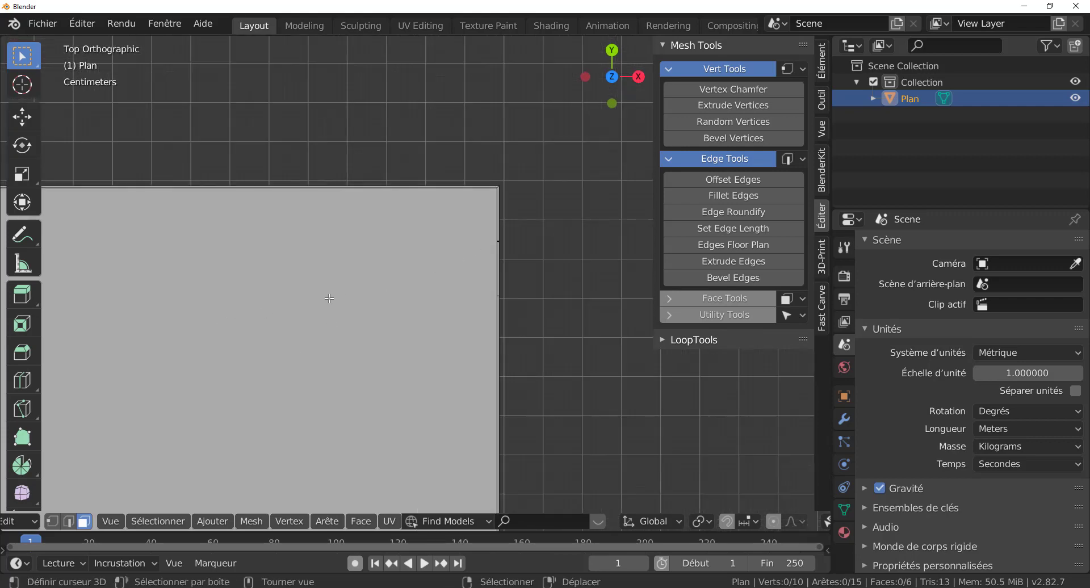
scroll(388, 328, "down", 4)
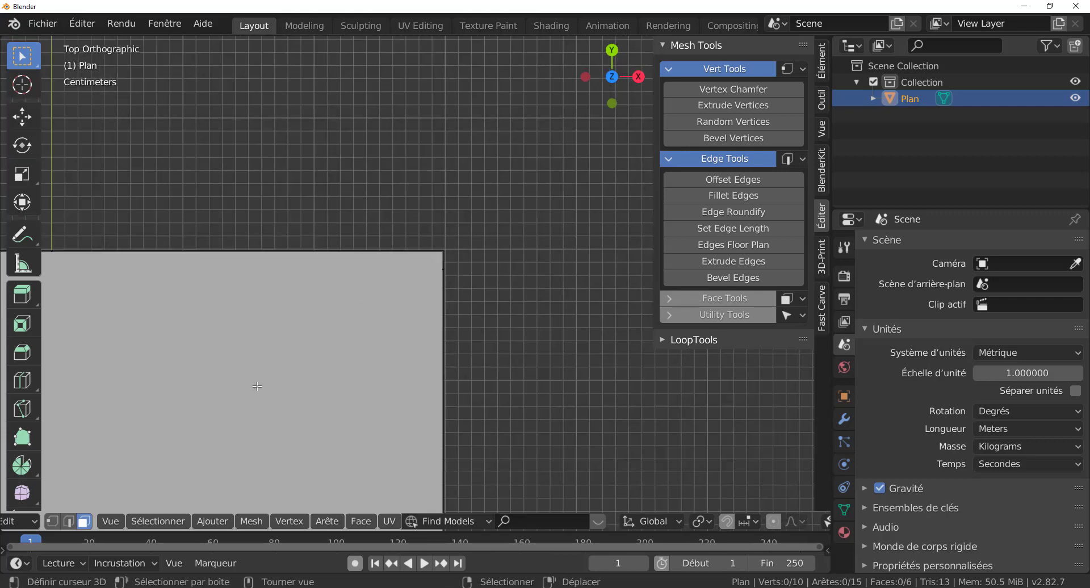
Undo the knife cut across the border strip and the preceding selection changes.
scroll(382, 297, "up", 2)
scroll(268, 469, "up", 4)
key("Home")
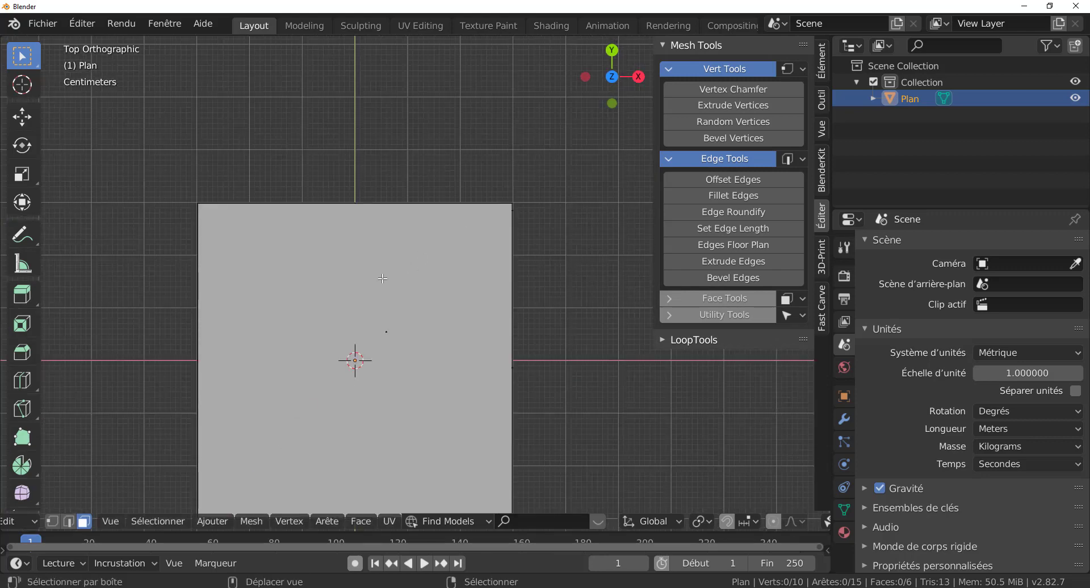
scroll(439, 291, "up", 2)
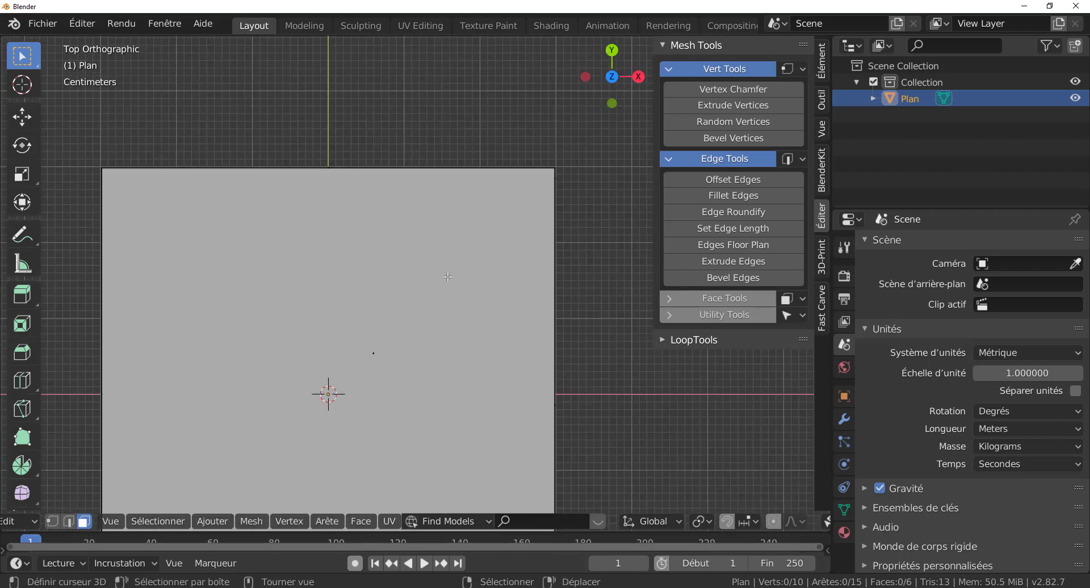
middle_click_drag(471, 275, 315, 365, "shift")
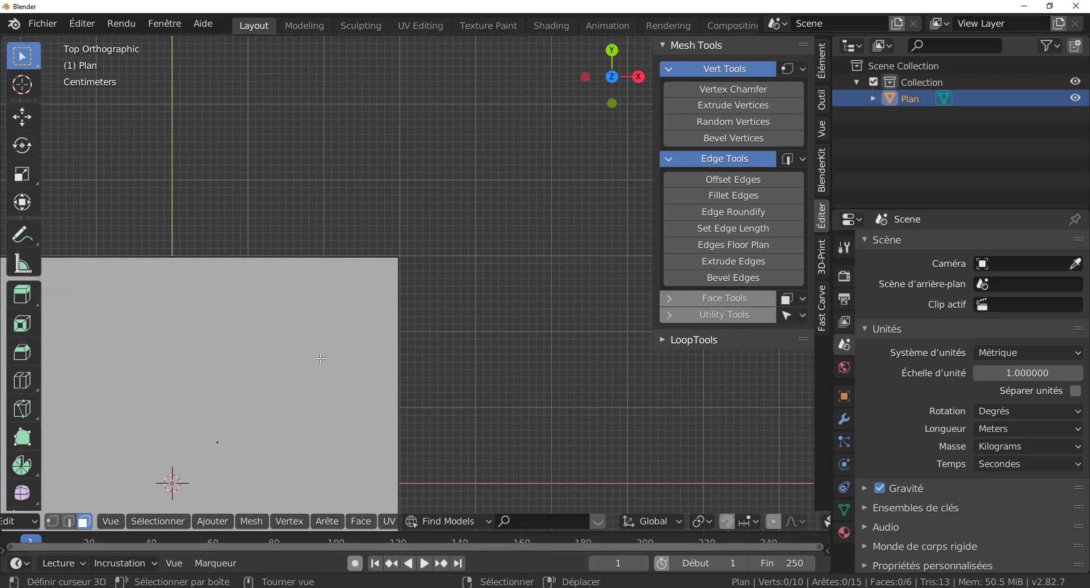
key("ctrl+z")
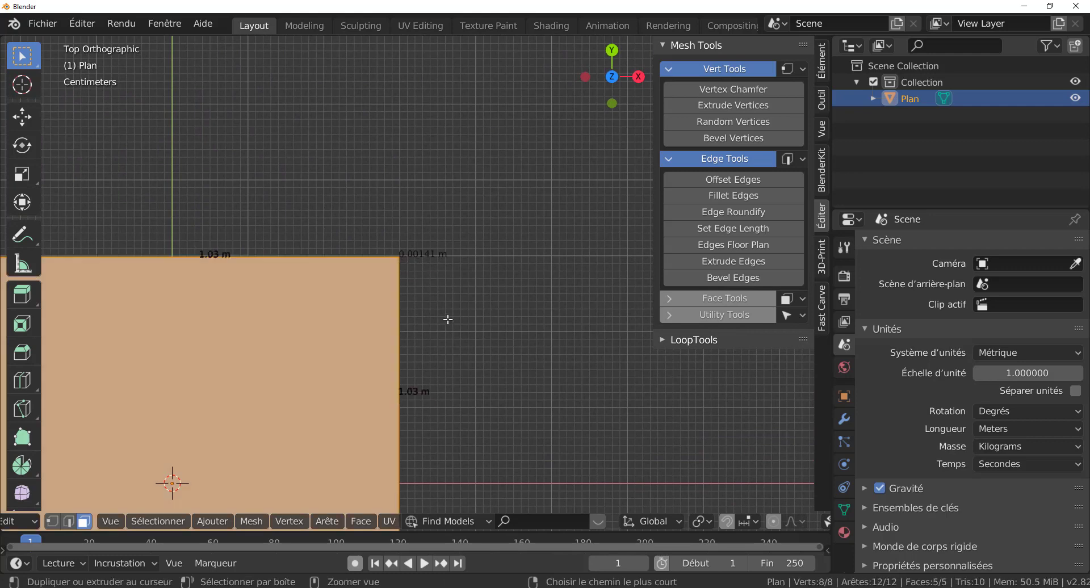
key("ctrl+z")
key("ctrl+z")
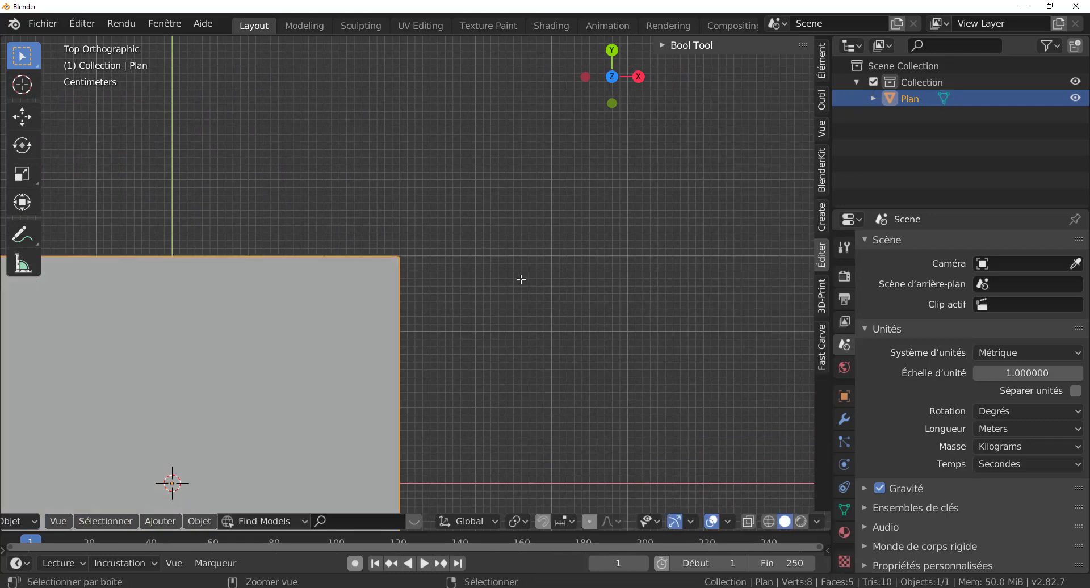
Return the plane to mesh editing and examine the border strip at its upper corner against the grid.
scroll(327, 354, "down", 2)
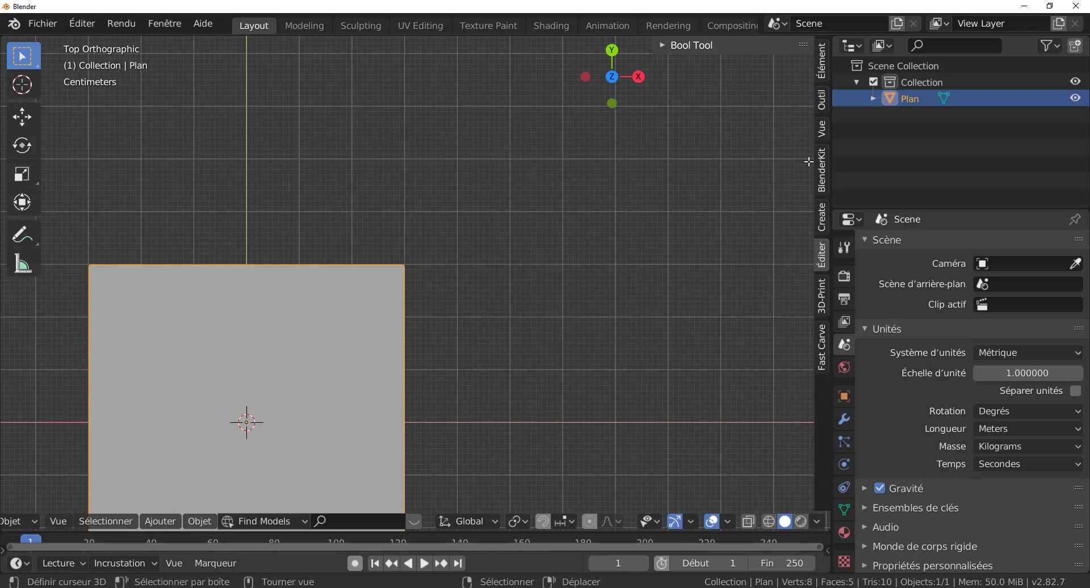
left_click(823, 295)
left_click(823, 253)
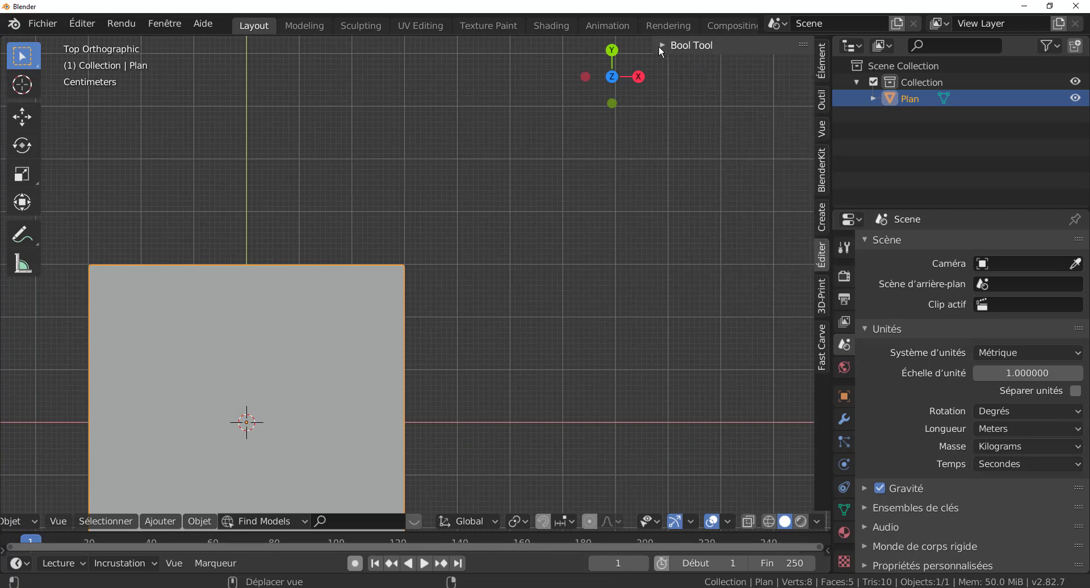
key("Tab")
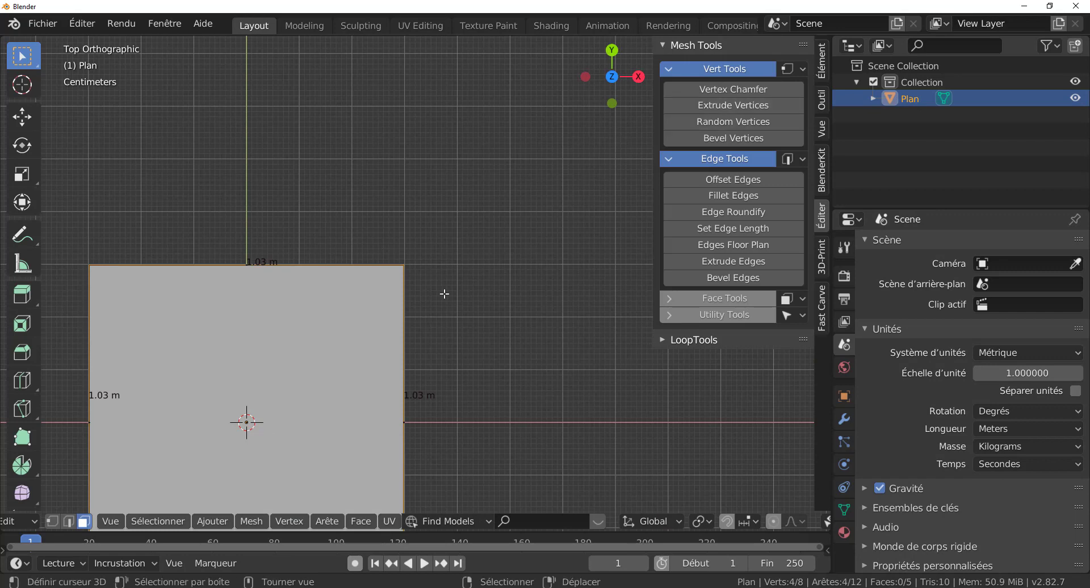
scroll(463, 306, "up", 4)
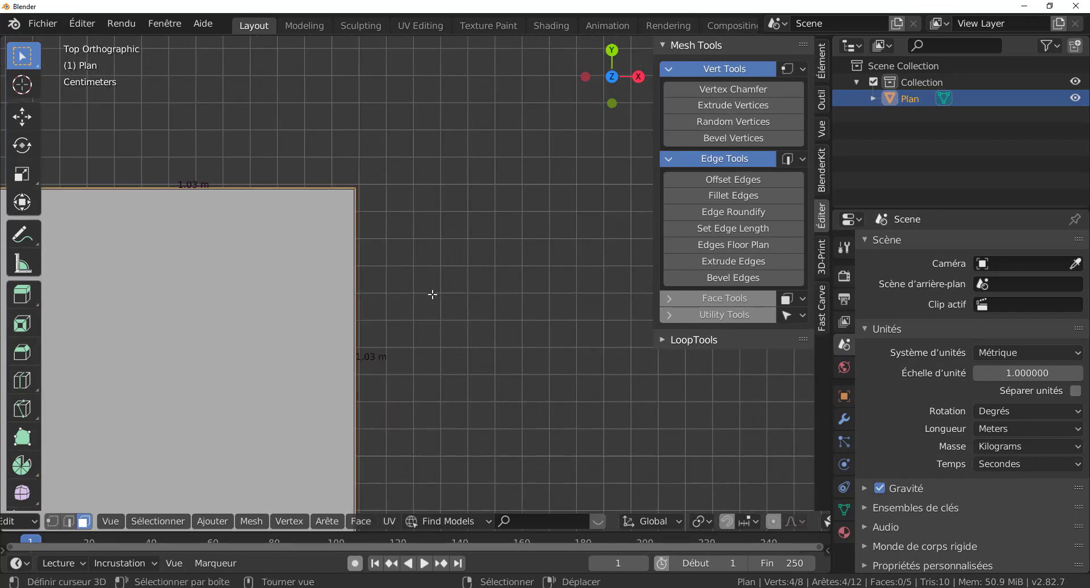
scroll(481, 278, "up", 3)
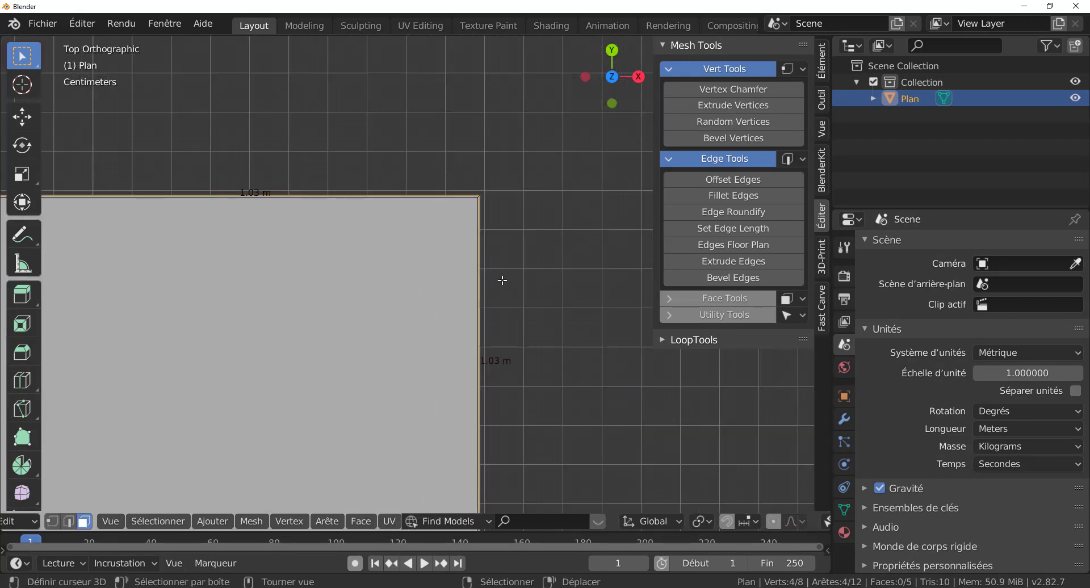
scroll(512, 256, "down", 3)
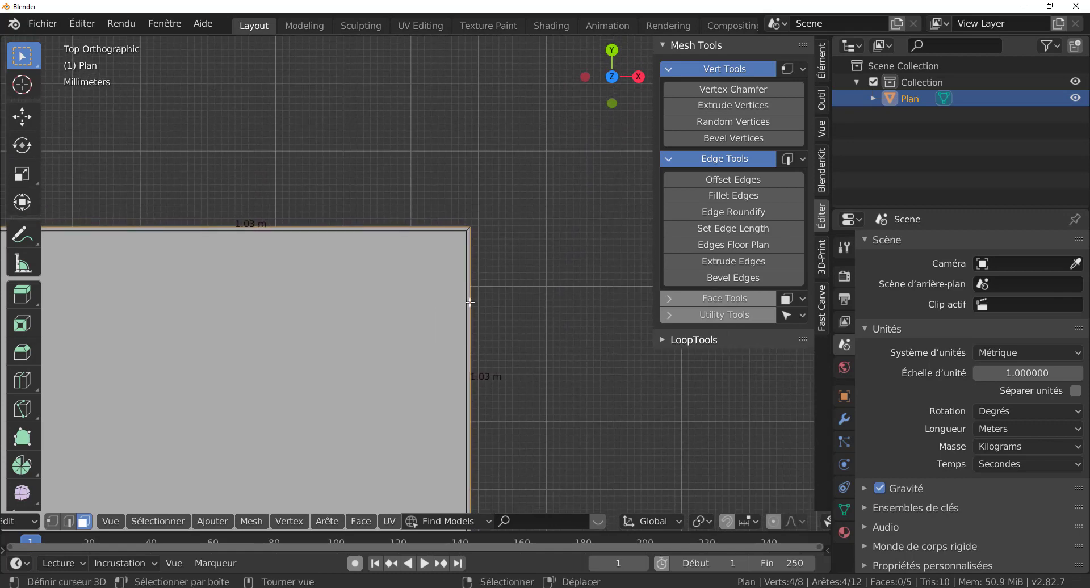
scroll(489, 258, "up", 1)
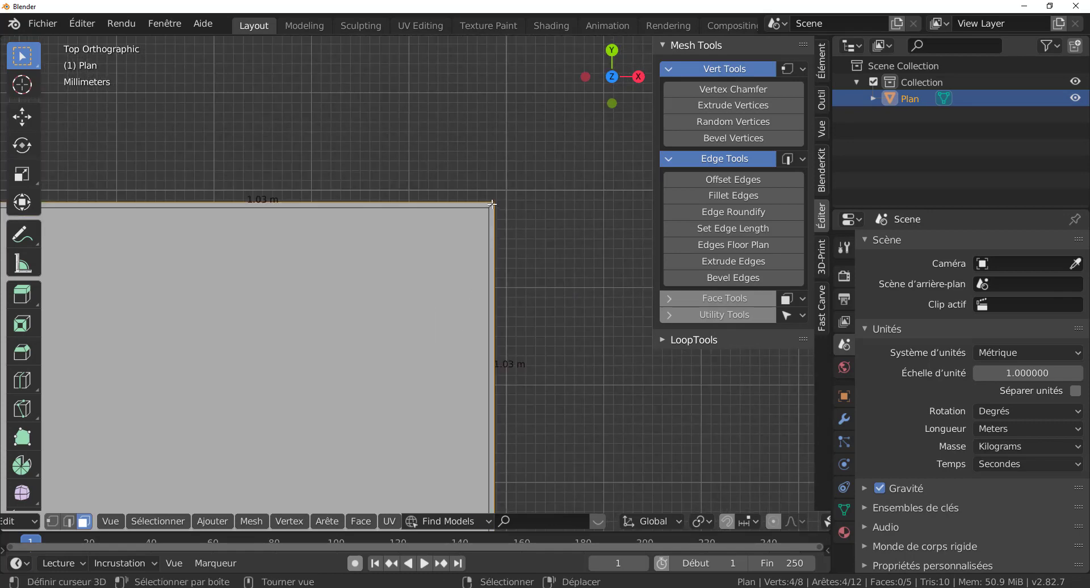
Delete the faces of the border strip, keeping only the plane's central face.
key("a")
key("x")
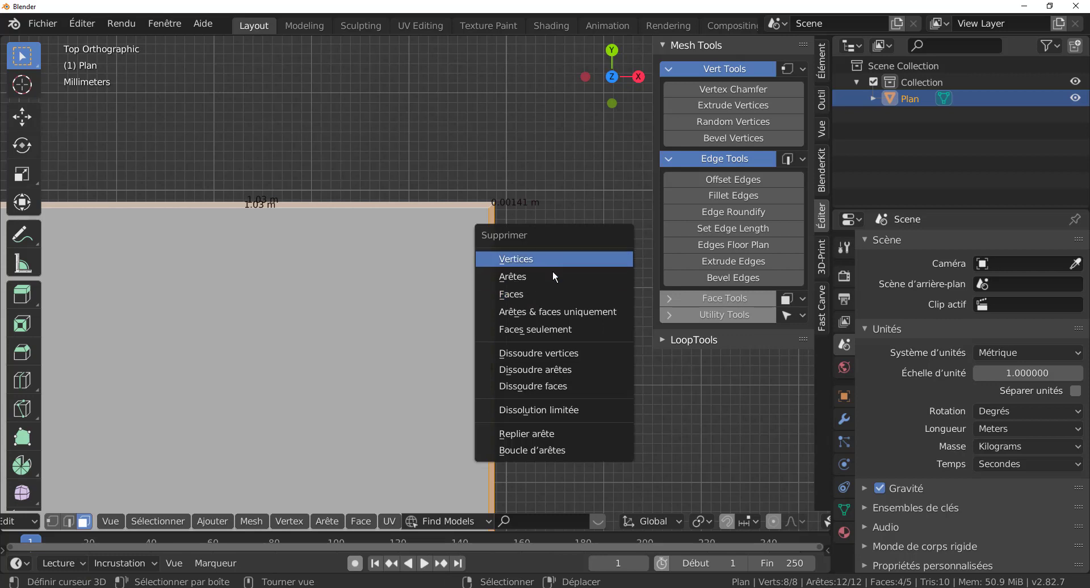
left_click(553, 289)
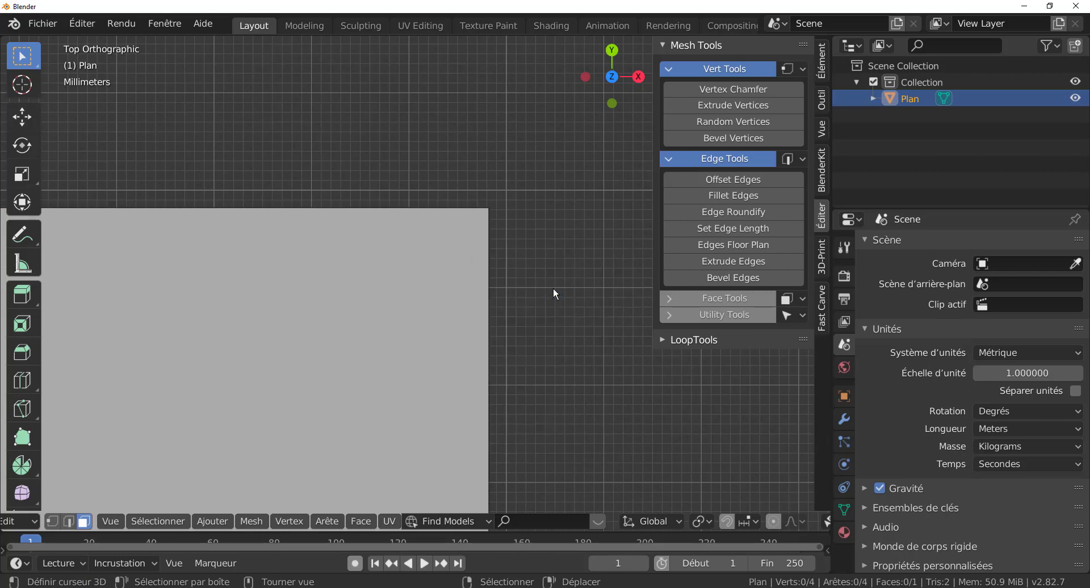
Select the remaining central face and apply Offset Edges to its outline.
left_click(745, 180)
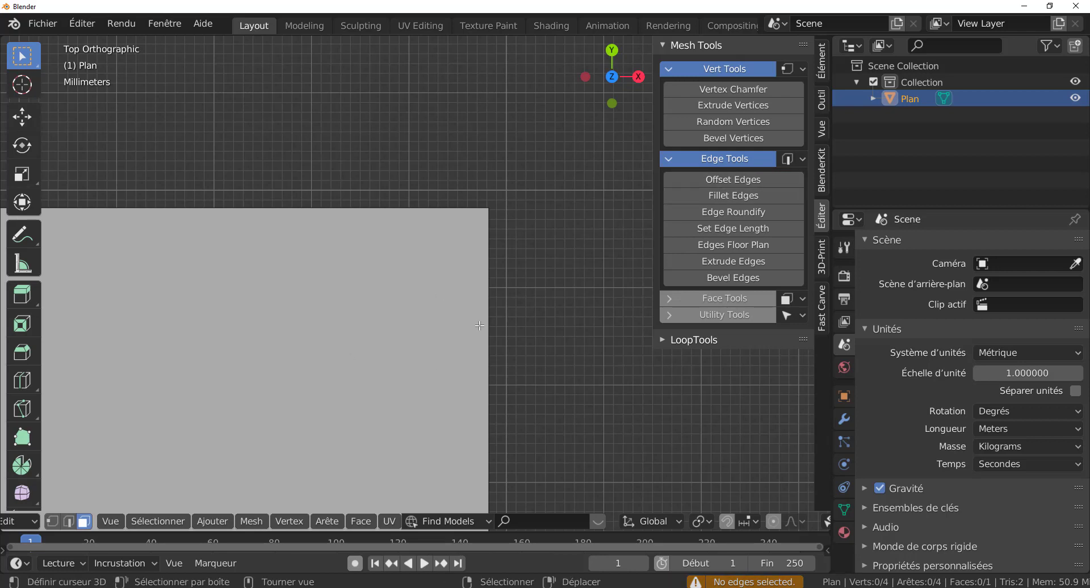
left_click(295, 306)
left_click(732, 179)
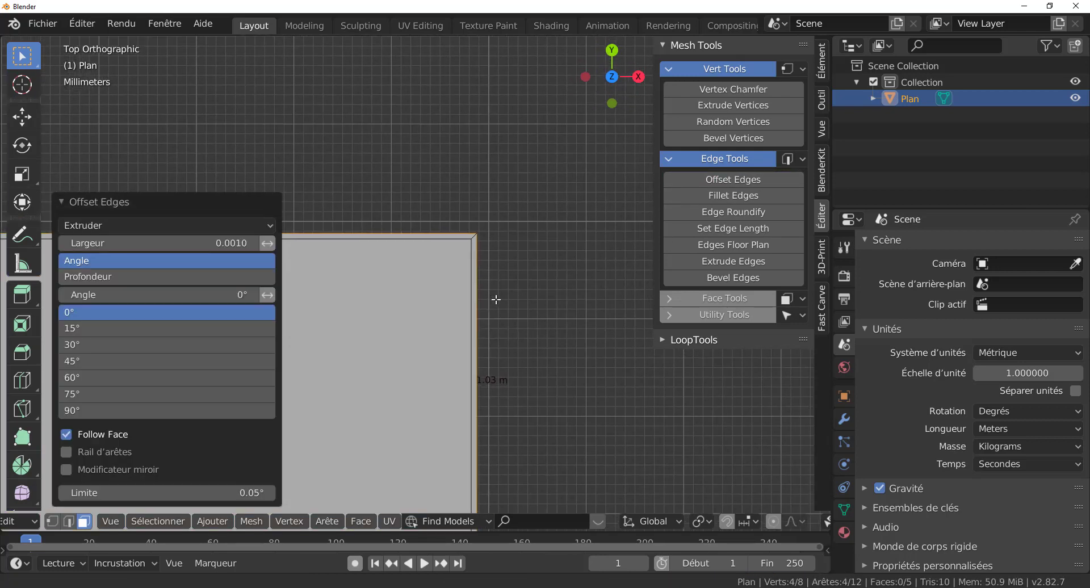
Switch the edge offset's geometry mode to Décalage and examine the gap between the face and its offset outline.
left_click(127, 219)
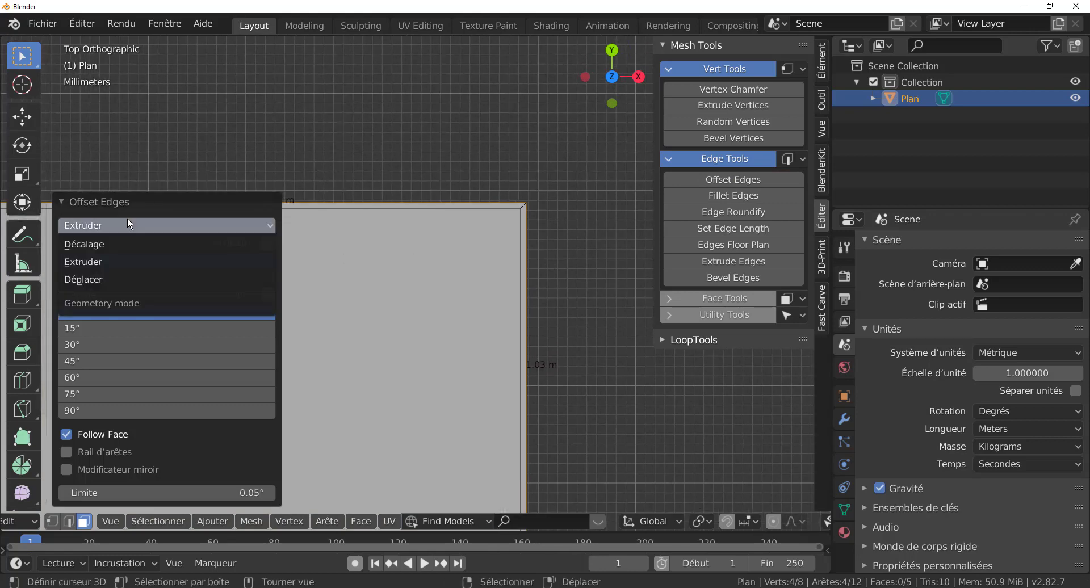
left_click(141, 249)
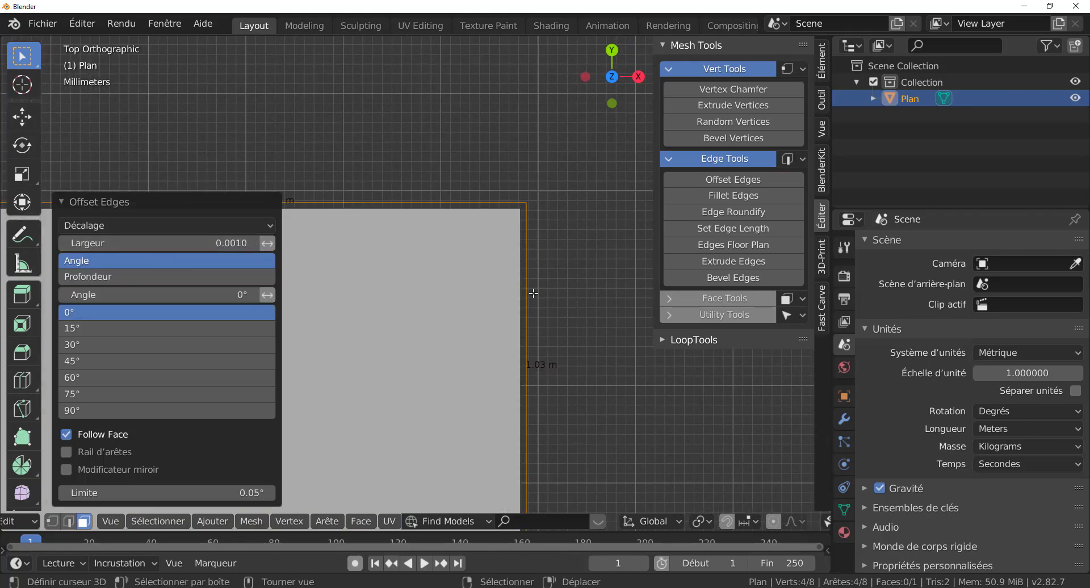
scroll(610, 307, "up", 2)
middle_click_drag(584, 351, 513, 349, "shift")
scroll(511, 347, "up", 5)
Set the edge offset width to 0.0015 and its geometry mode to Extruder.
left_click(250, 243)
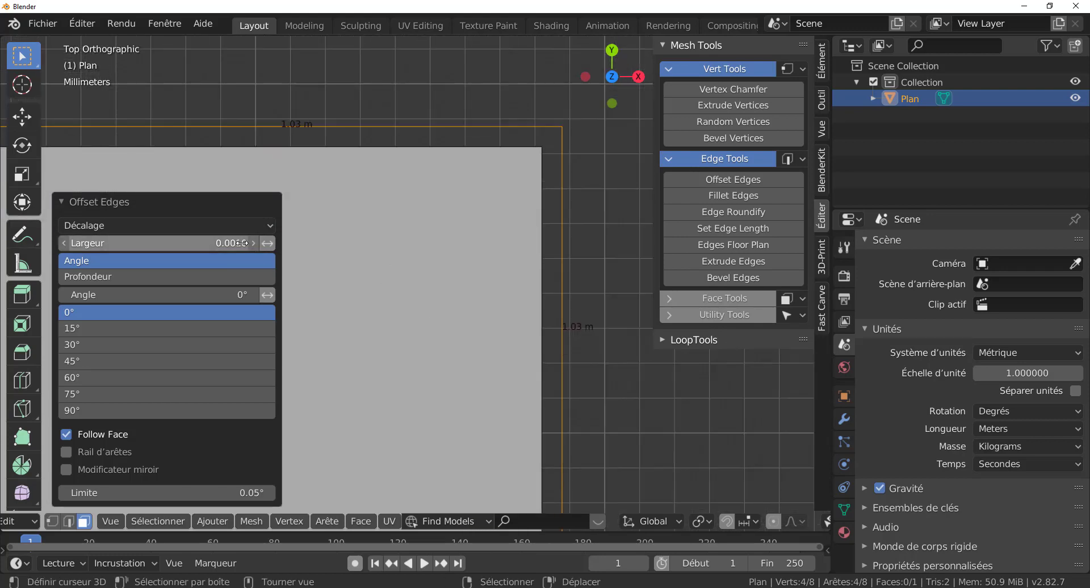
type("0")
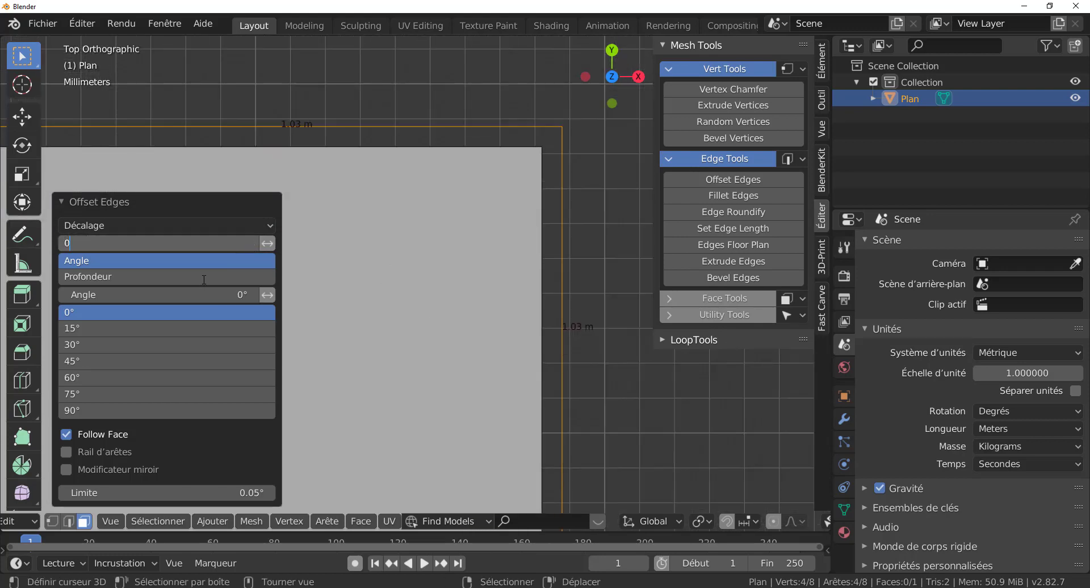
type(".0015")
key("Return")
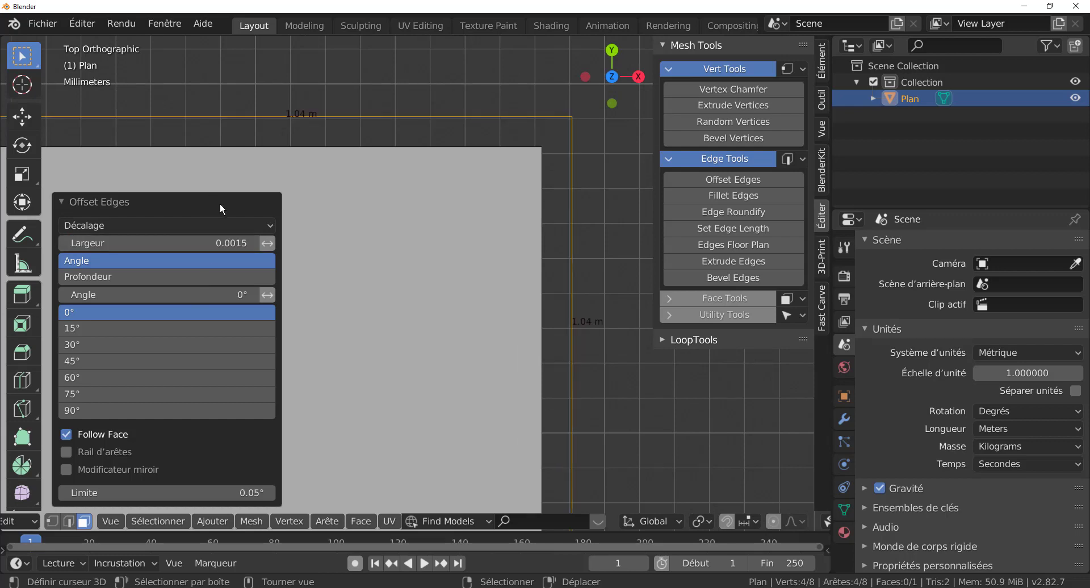
scroll(552, 217, "down", 1)
middle_click_drag(578, 288, 537, 207, "shift")
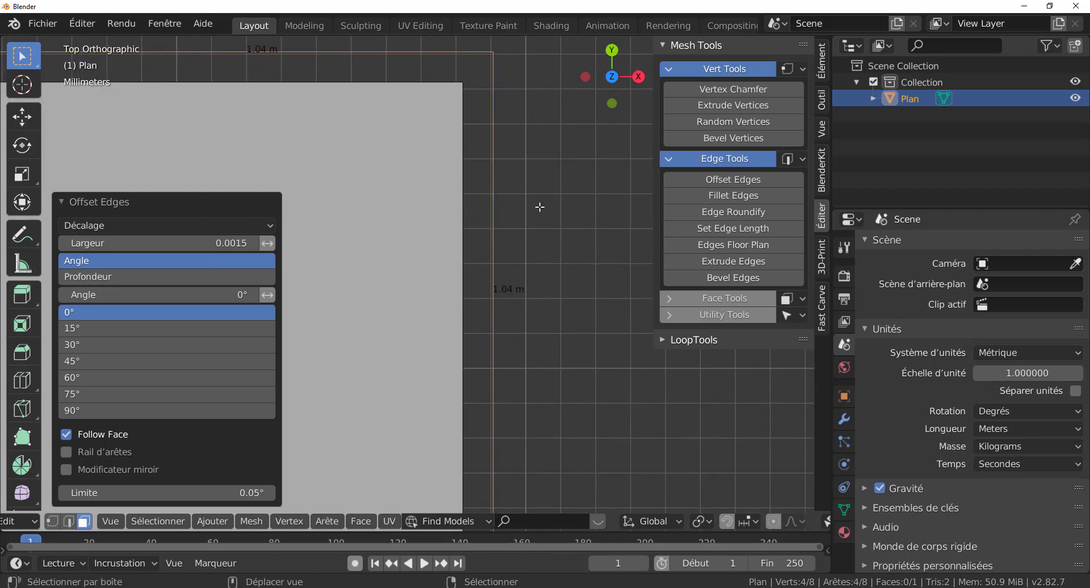
scroll(539, 295, "down", 1)
middle_click_drag(543, 299, 503, 355, "shift")
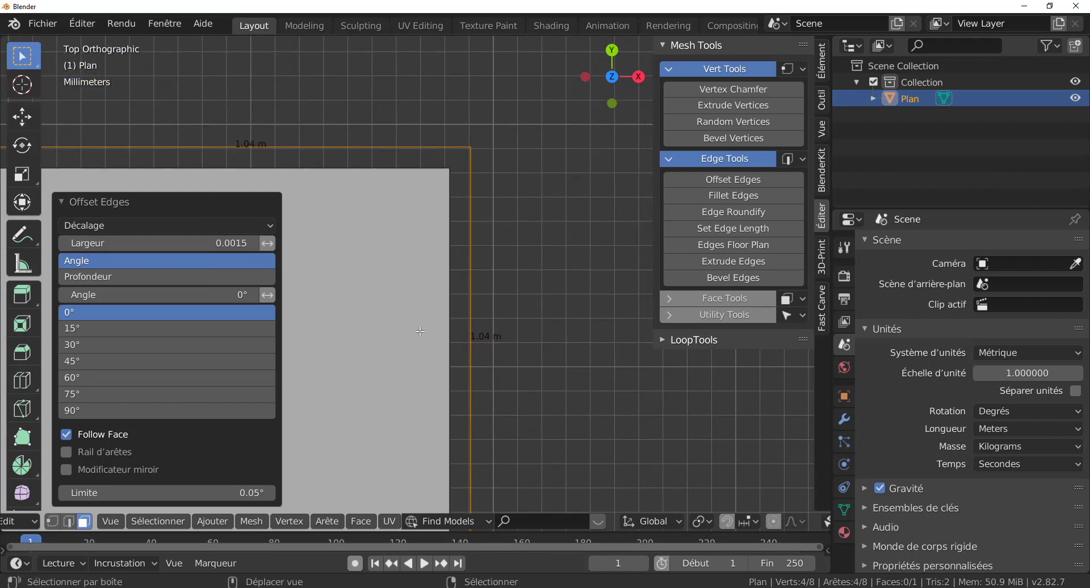
left_click(134, 226)
left_click(126, 261)
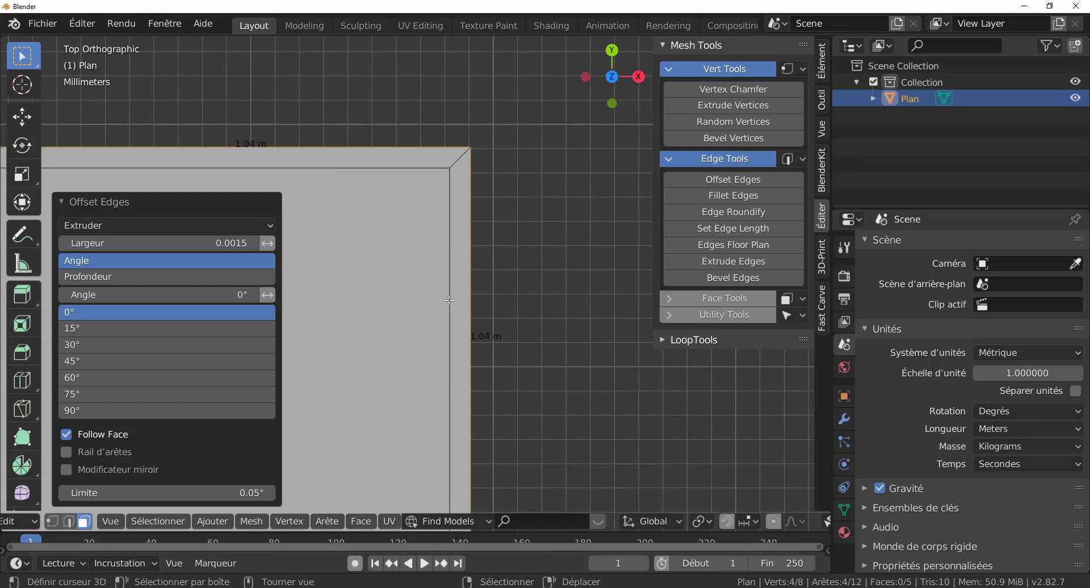
Knife a short, nearly horizontal cut across the new border strip from its inner side edge to the outer edge.
key("k")
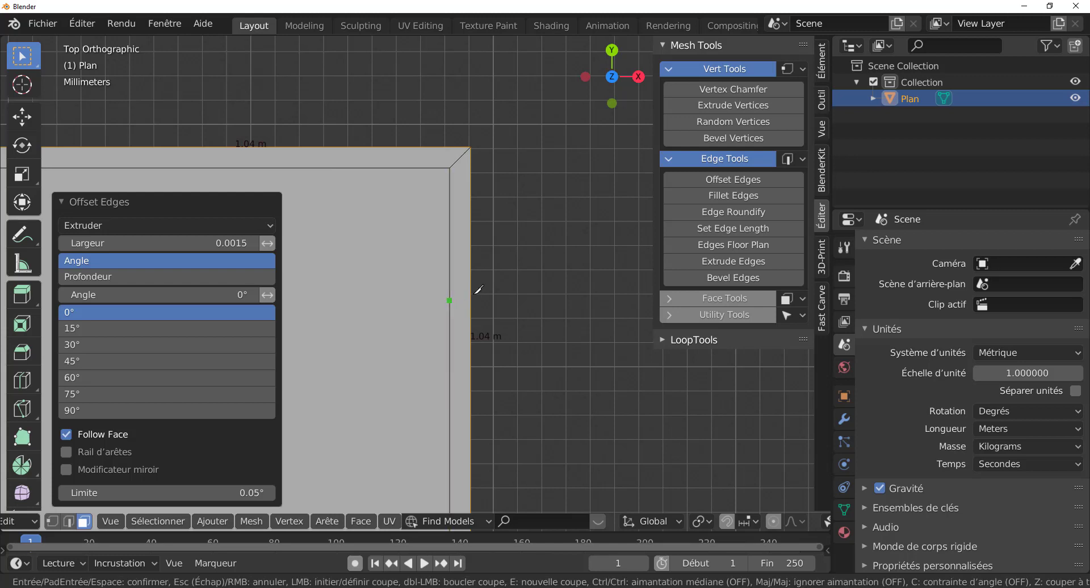
left_click(449, 300)
left_click(470, 299)
key("Return")
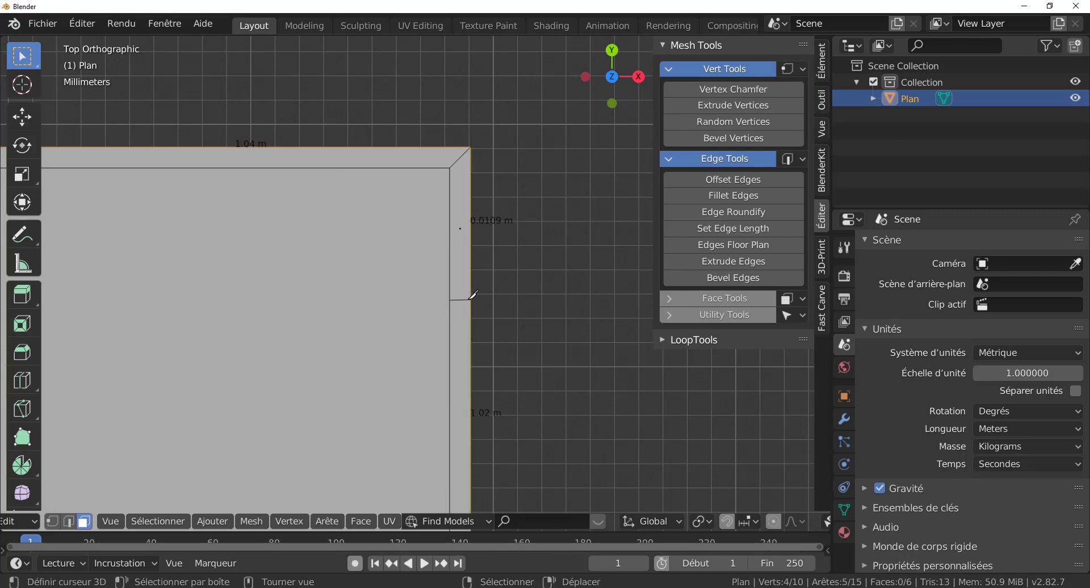
Select the cut edge in edge selection mode and check its length label against the grid.
scroll(506, 312, "up", 2)
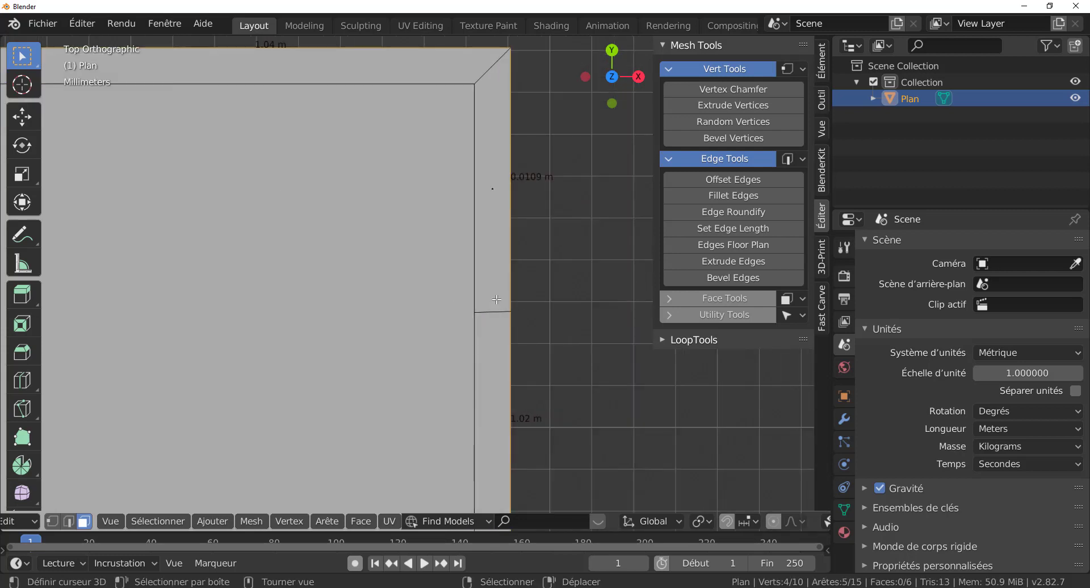
left_click(68, 521)
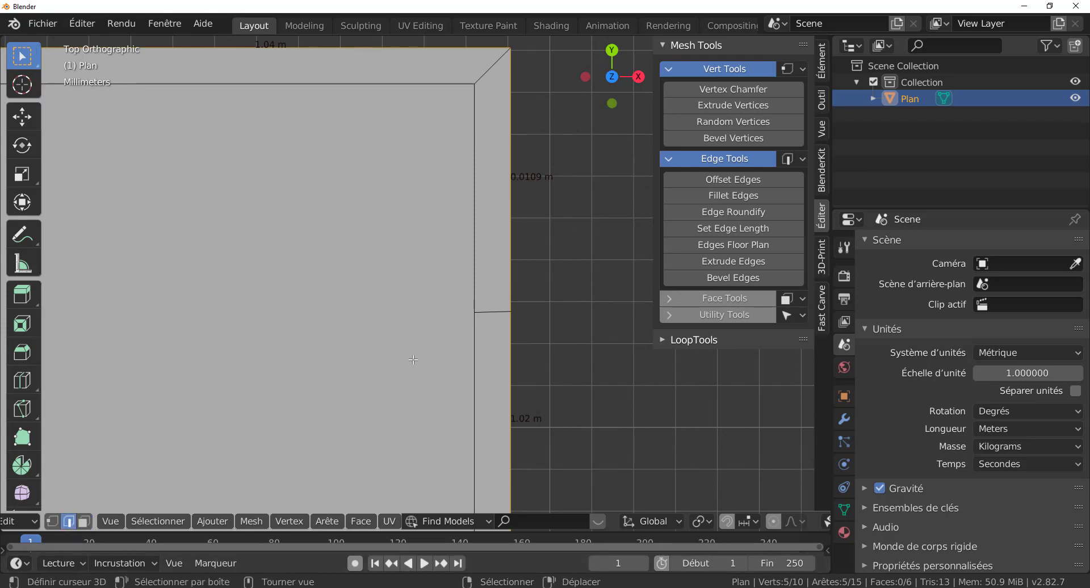
left_click(490, 312)
scroll(556, 361, "up", 3)
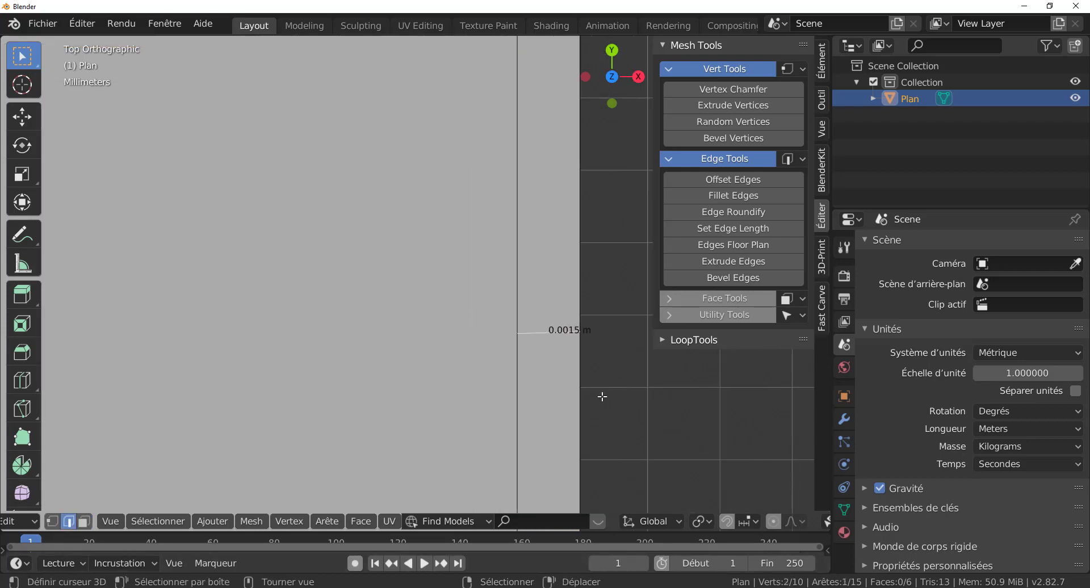
middle_click_drag(603, 393, 404, 376, "shift")
scroll(404, 377, "up", 2)
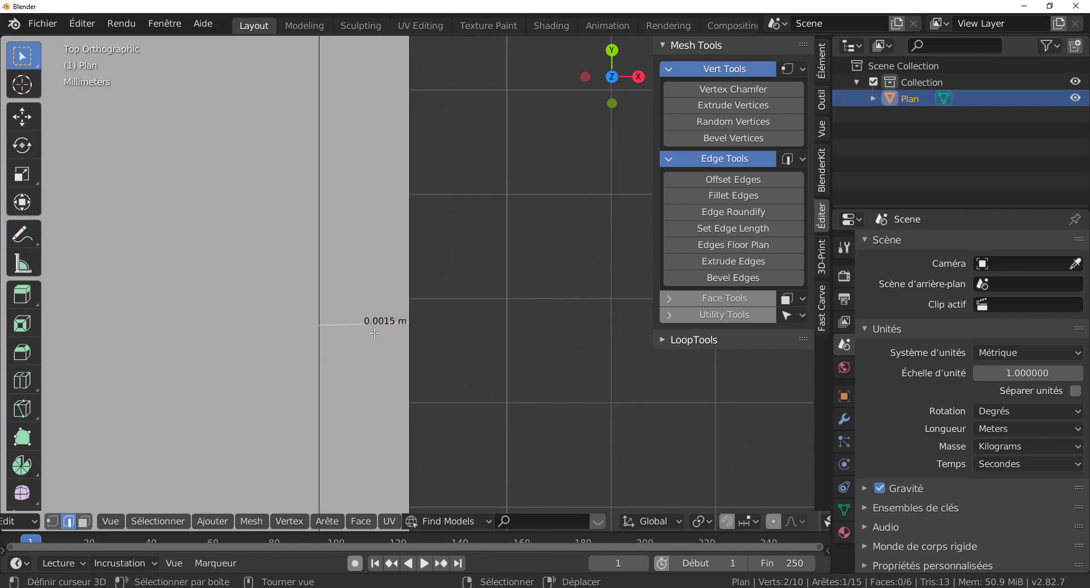
Examine the corner, the border strip and the whole plane against the grid at several scales.
scroll(545, 365, "down", 4)
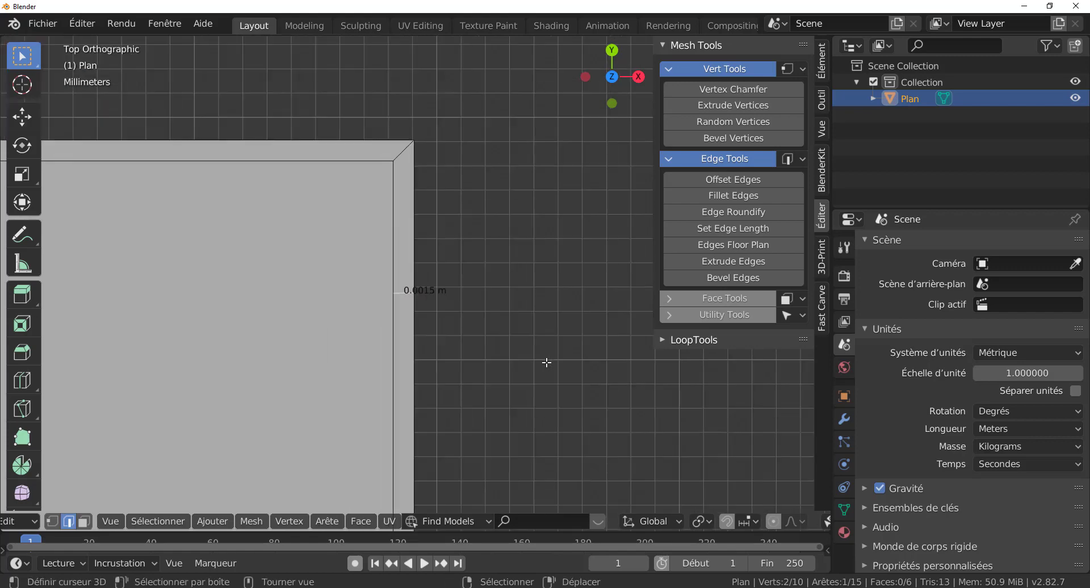
middle_click_drag(520, 360, 604, 233, "shift")
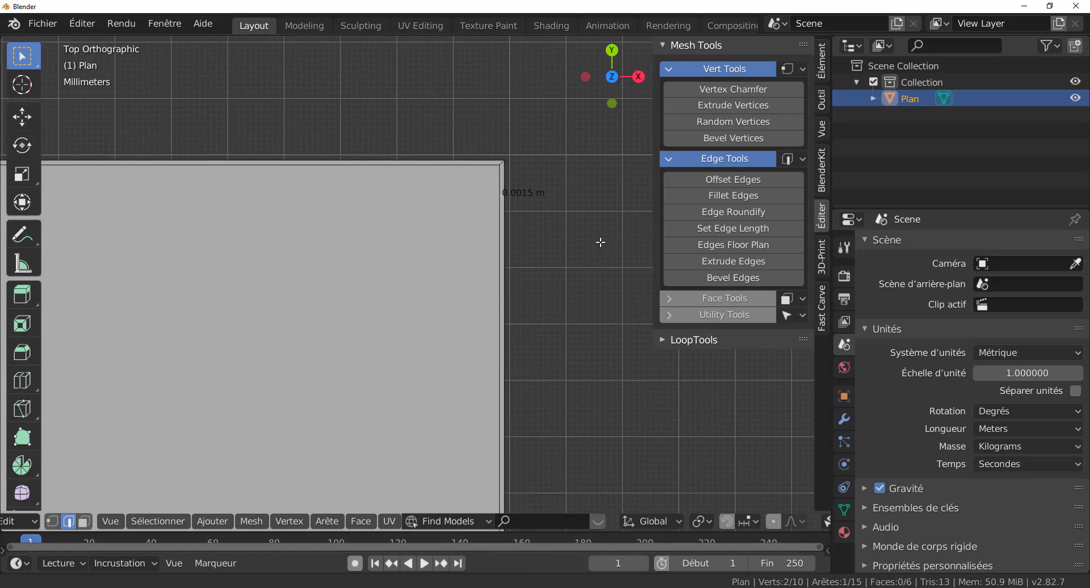
scroll(603, 241, "up", 3)
scroll(634, 222, "down", 4)
scroll(634, 221, "down", 4)
middle_click_drag(557, 262, 675, 145, "shift")
scroll(573, 238, "down", 9)
scroll(556, 279, "up", 3)
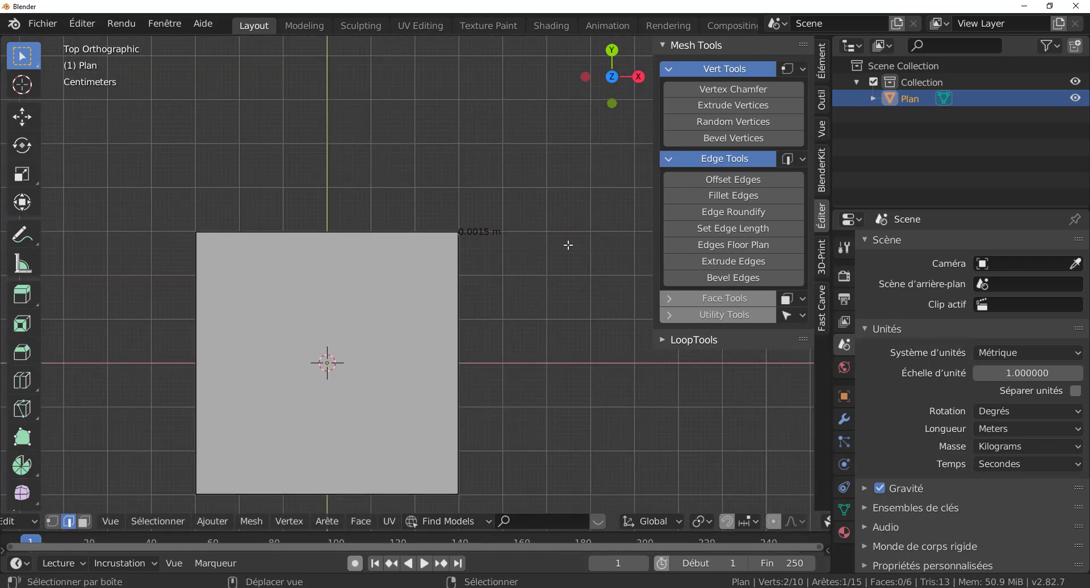
scroll(567, 243, "down", 1)
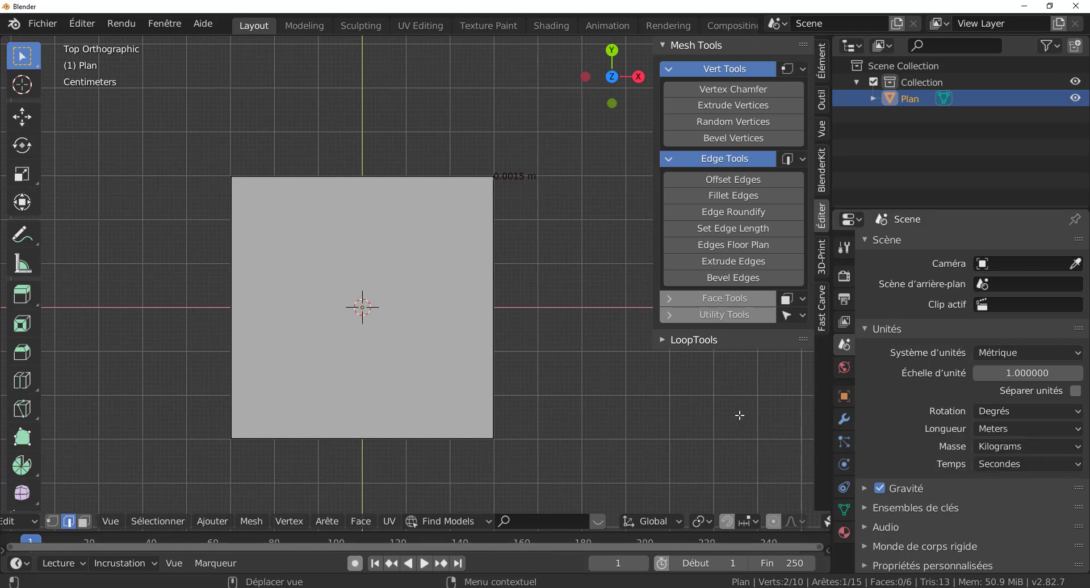
scroll(547, 358, "up", 2)
scroll(476, 273, "down", 2)
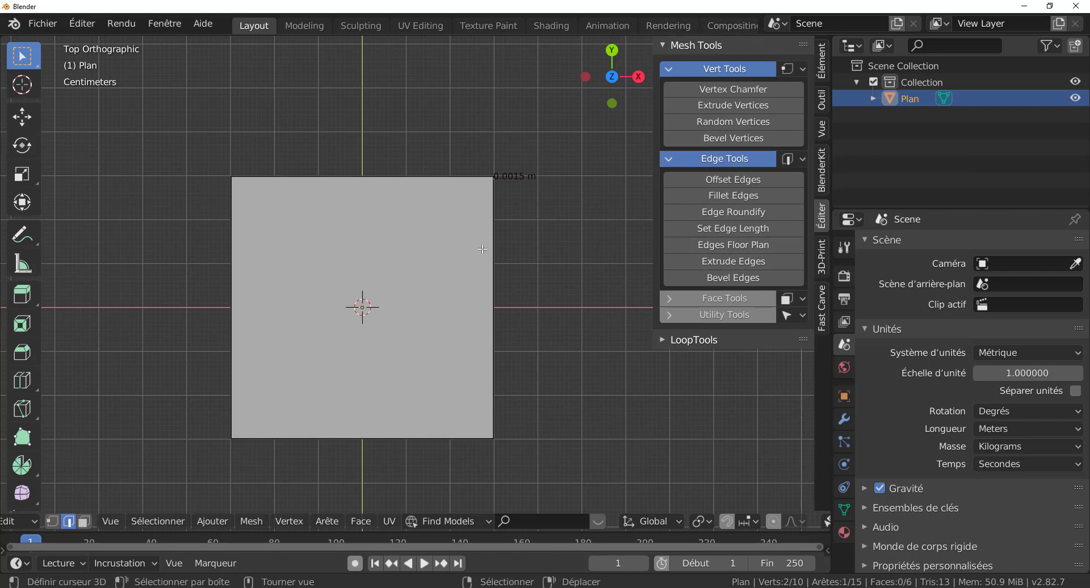
Expand the Utility Tools and Face Tools groups and look through the mesh editing commands they offer.
middle_click_drag(492, 252, 470, 223)
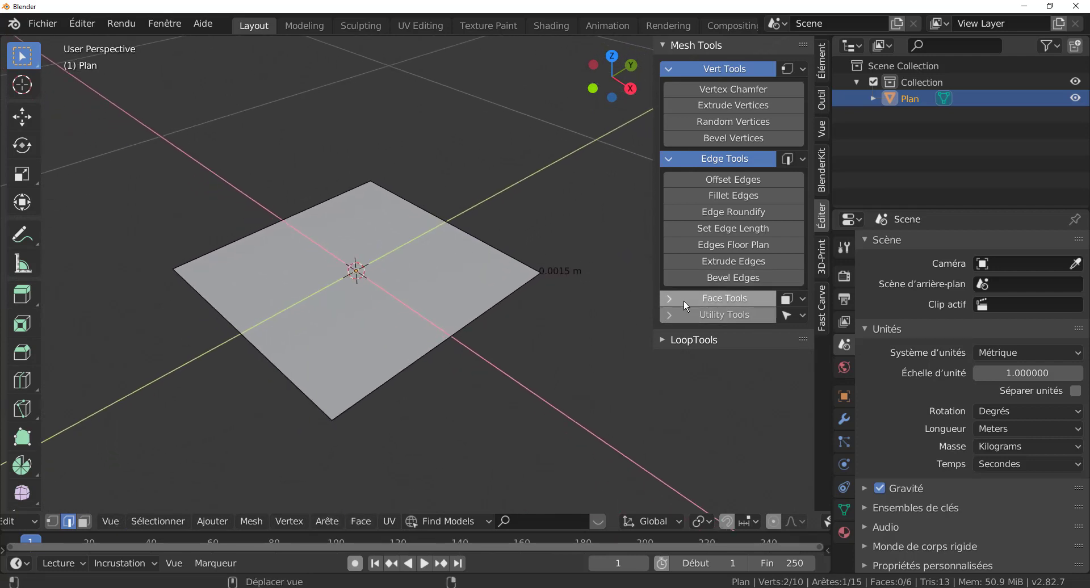
left_click(688, 315)
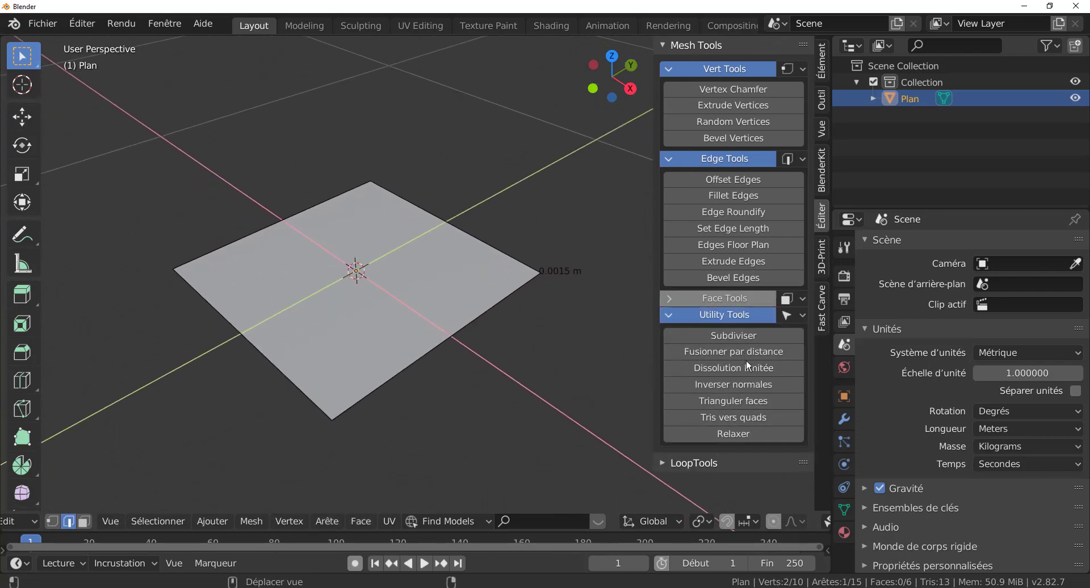
left_click(672, 299)
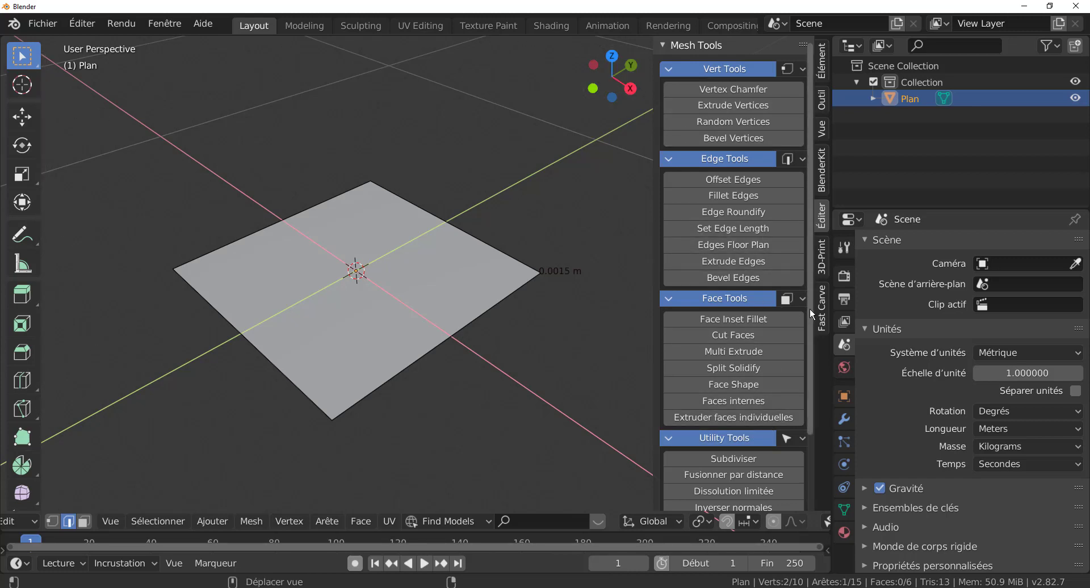
scroll(810, 307, "down", 4)
scroll(811, 312, "up", 4)
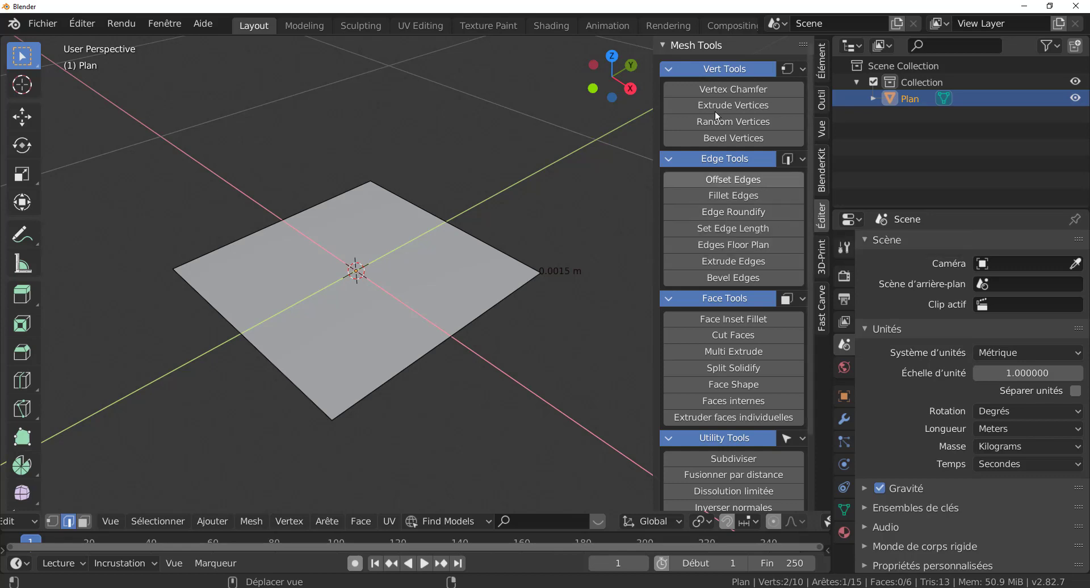
scroll(483, 328, "up", 2)
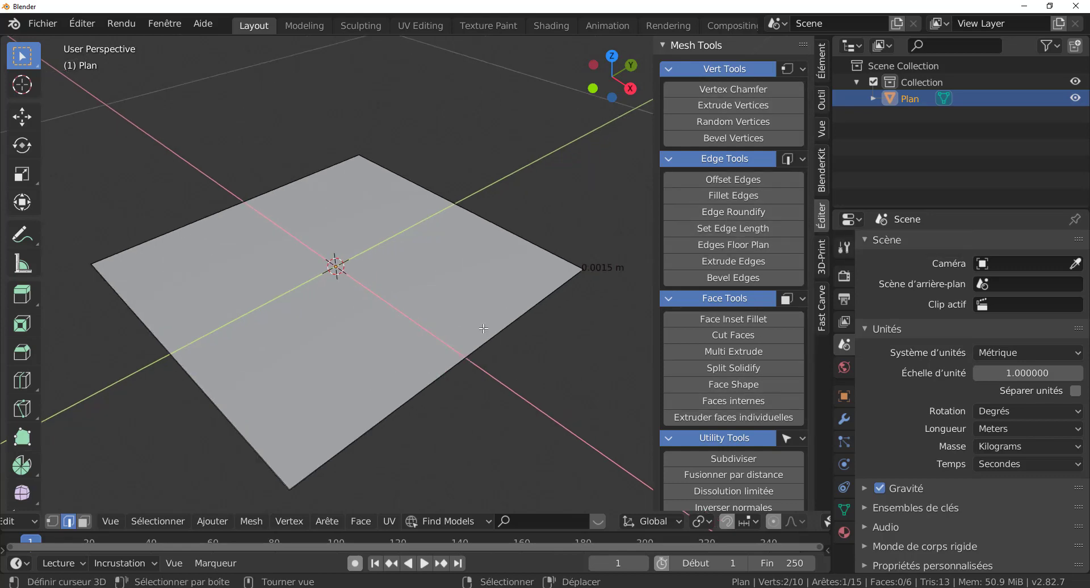
Narrow the sidebar beside the 3D view and collapse its Mesh Tools group.
middle_click_drag(483, 328, 456, 345)
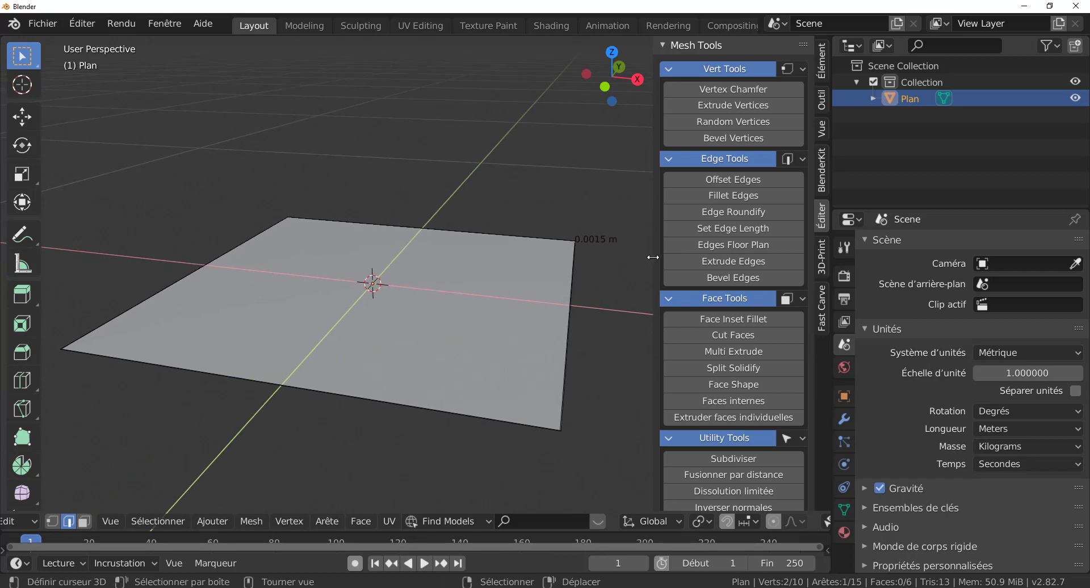
mouse_move(652, 257)
left_mouse_down()
mouse_move(736, 253)
mouse_move(671, 255)
left_mouse_up()
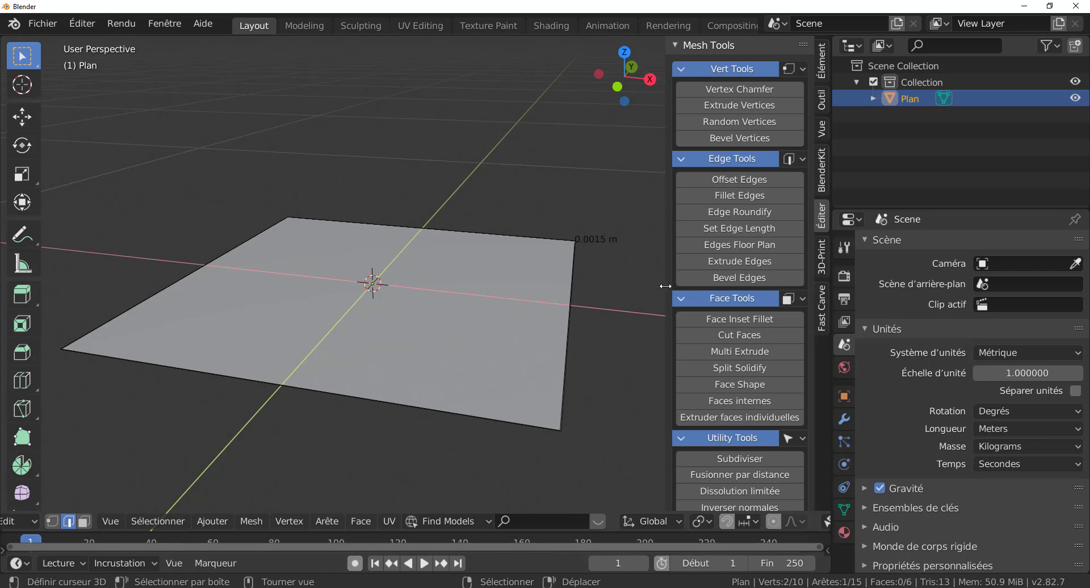
left_click_drag(665, 286, 703, 286)
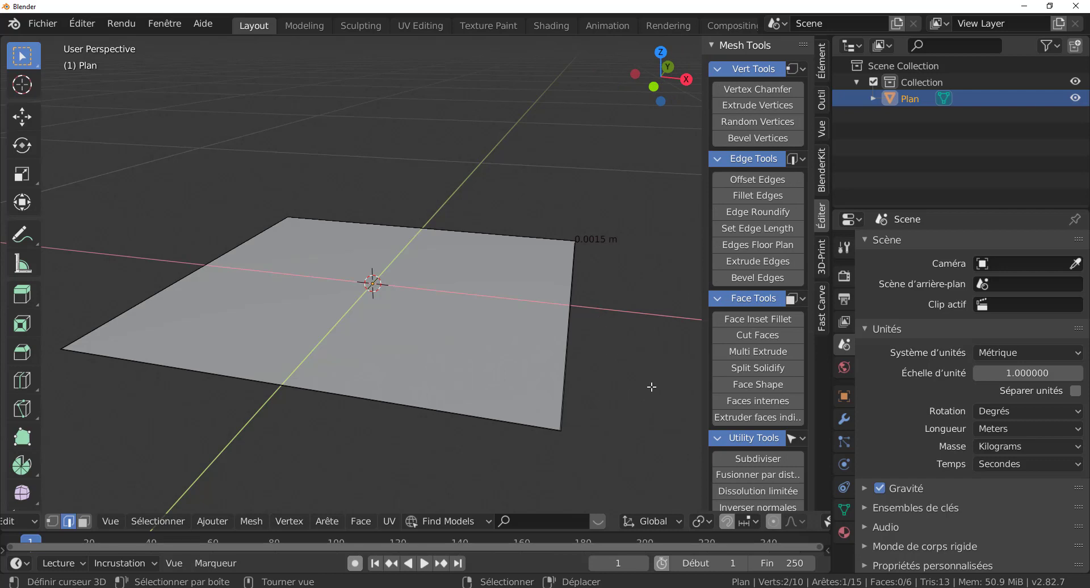
middle_click_drag(653, 386, 600, 407)
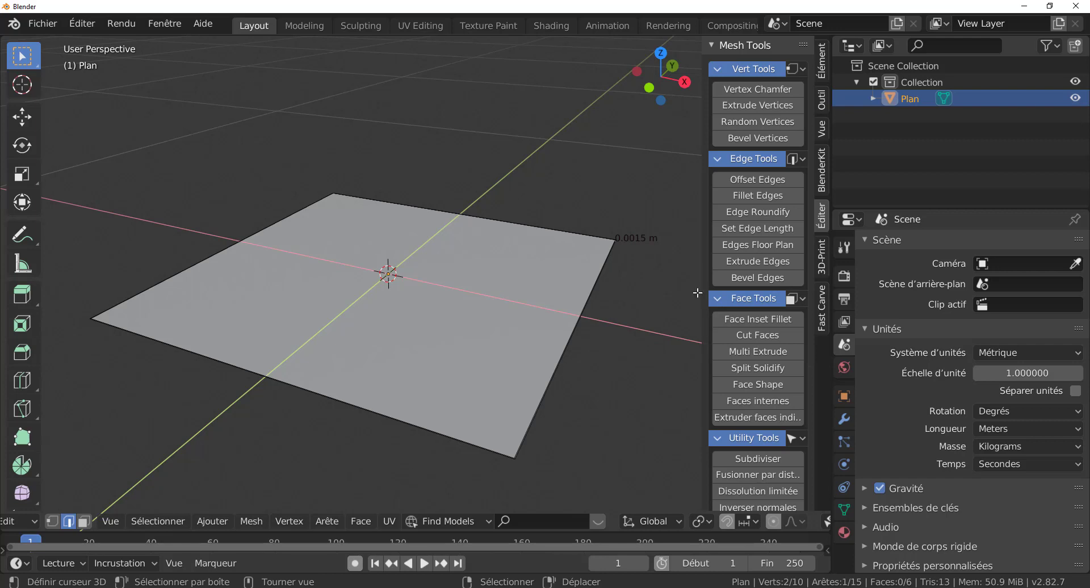
mouse_move(702, 290)
left_mouse_down()
mouse_move(733, 289)
mouse_move(681, 291)
left_mouse_up()
middle_click_drag(583, 332, 420, 316)
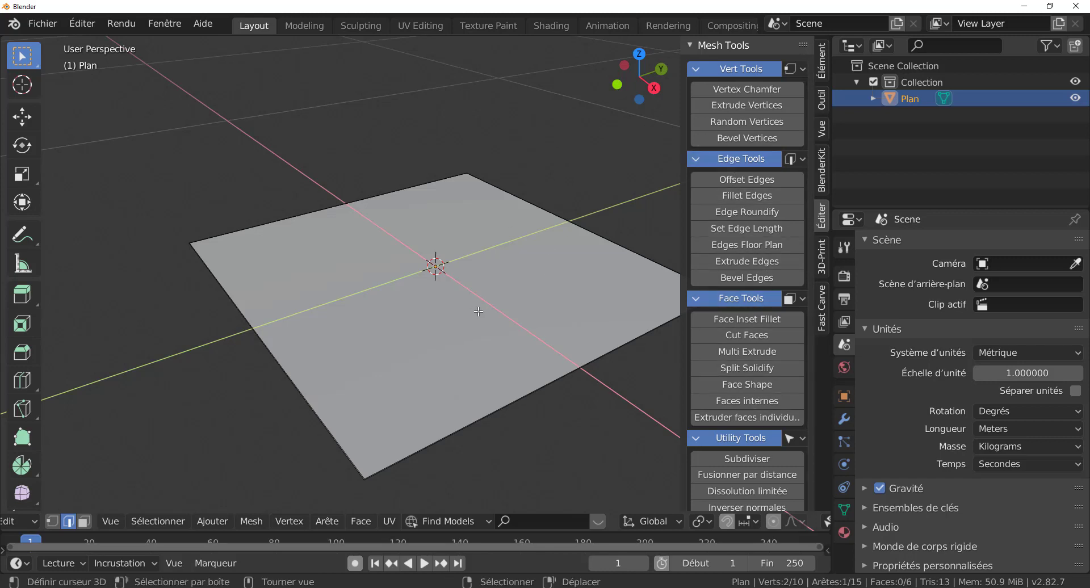
mouse_move(679, 240)
left_mouse_down()
mouse_move(748, 240)
mouse_move(687, 239)
left_mouse_up()
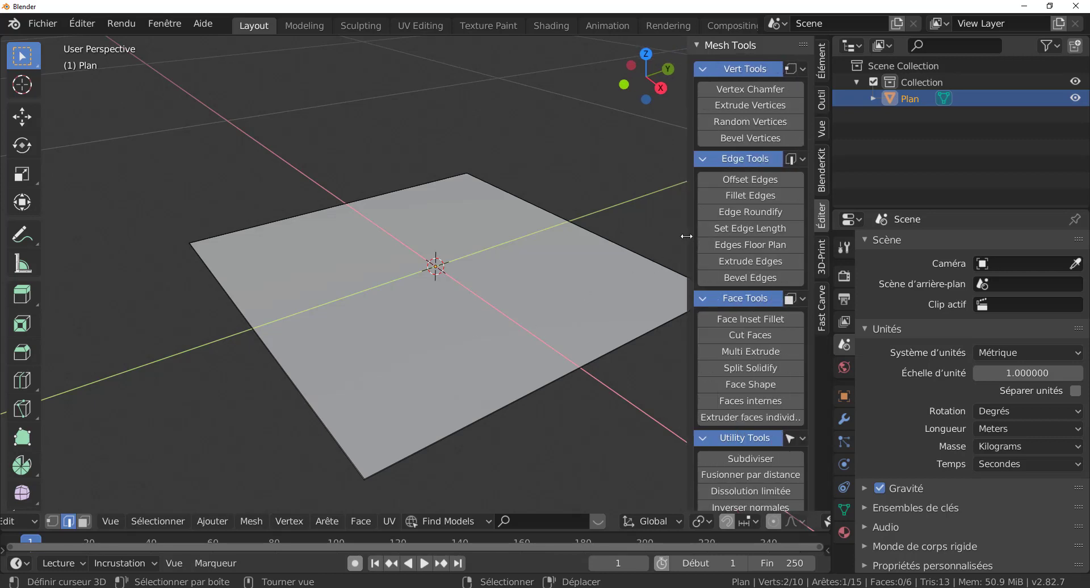
left_click(697, 40)
Delete all geometry of the plane and remove the emptied Plan object from the scene.
middle_click_drag(630, 341, 628, 342)
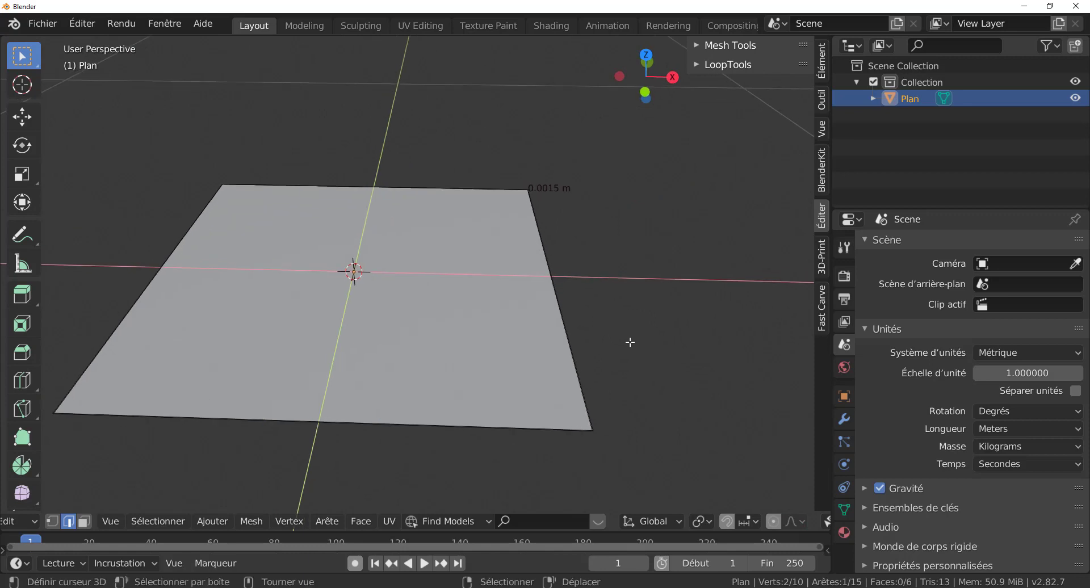
middle_click_drag(530, 341, 628, 460, "shift")
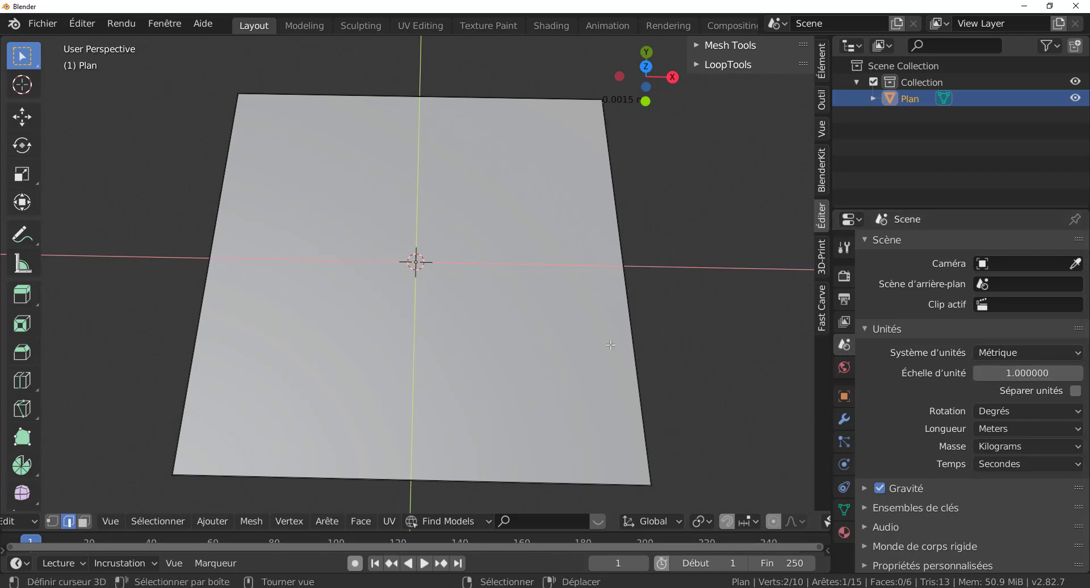
middle_click_drag(695, 335, 701, 374, "alt")
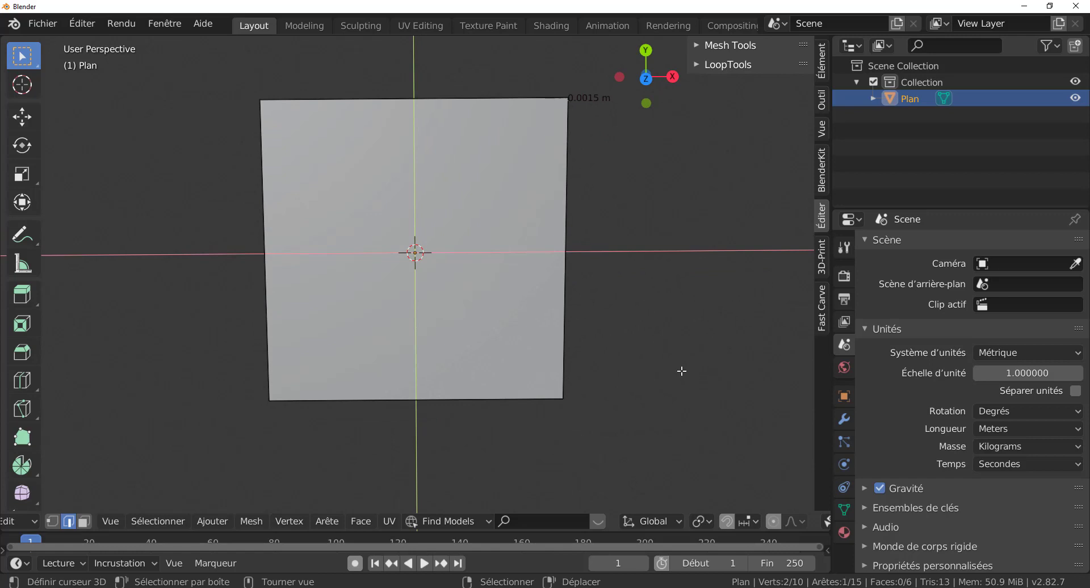
key("KP_7")
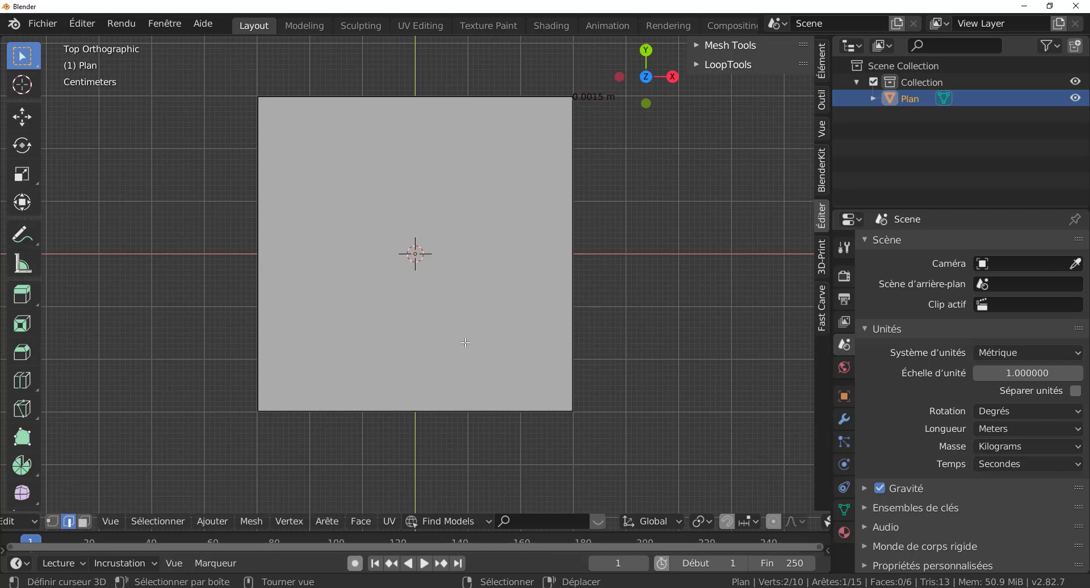
key("x")
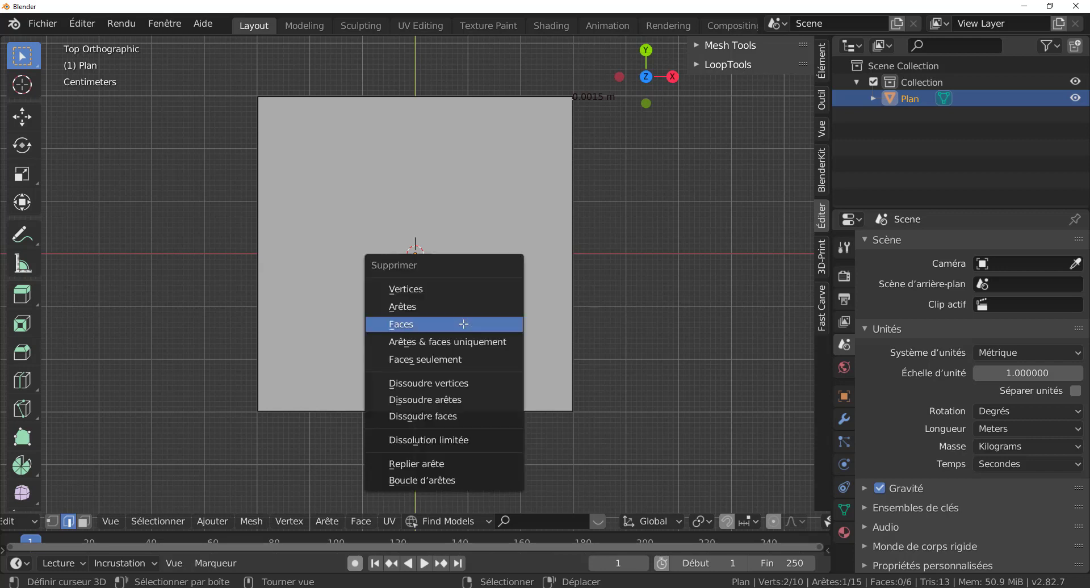
left_click(465, 324)
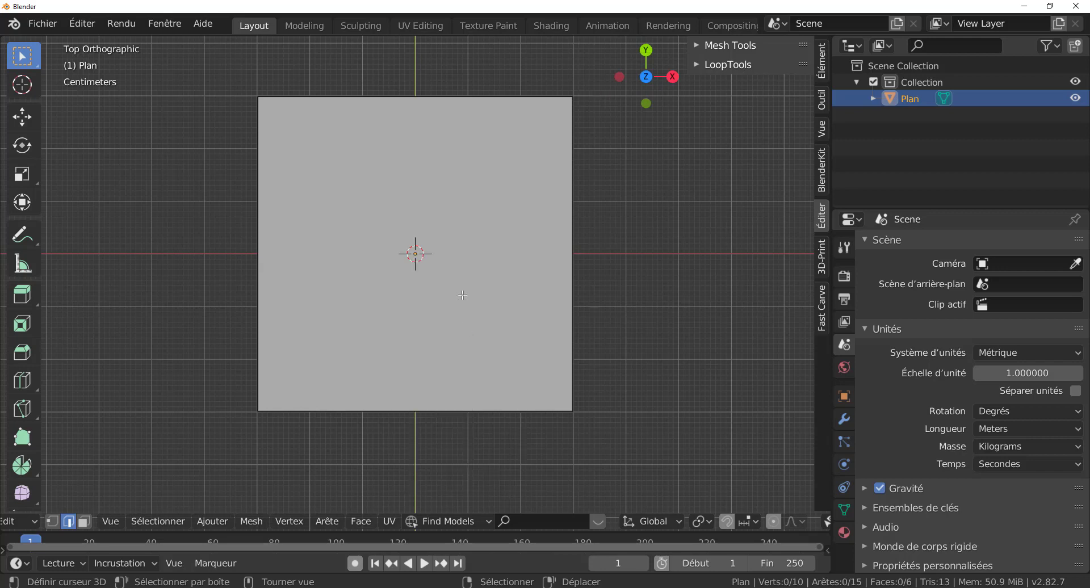
key("a")
key("x")
left_click(470, 295)
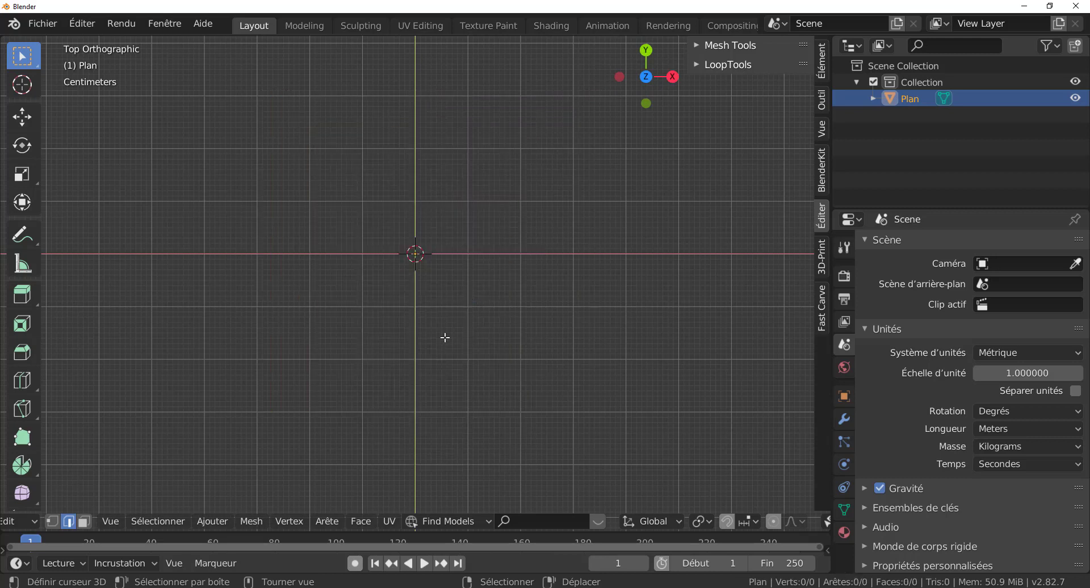
key("Tab")
key("Delete")
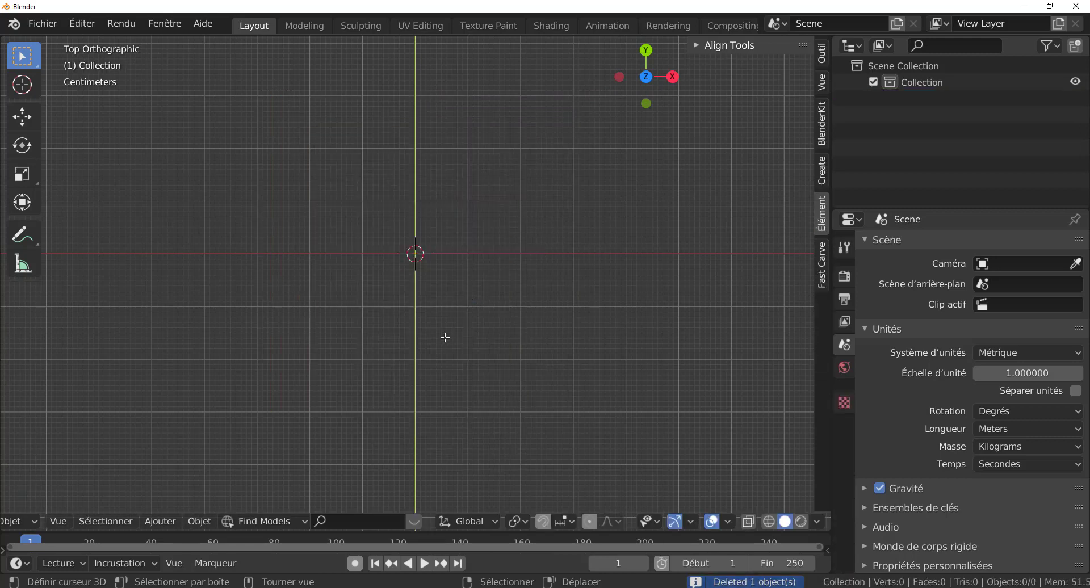
key("Delete")
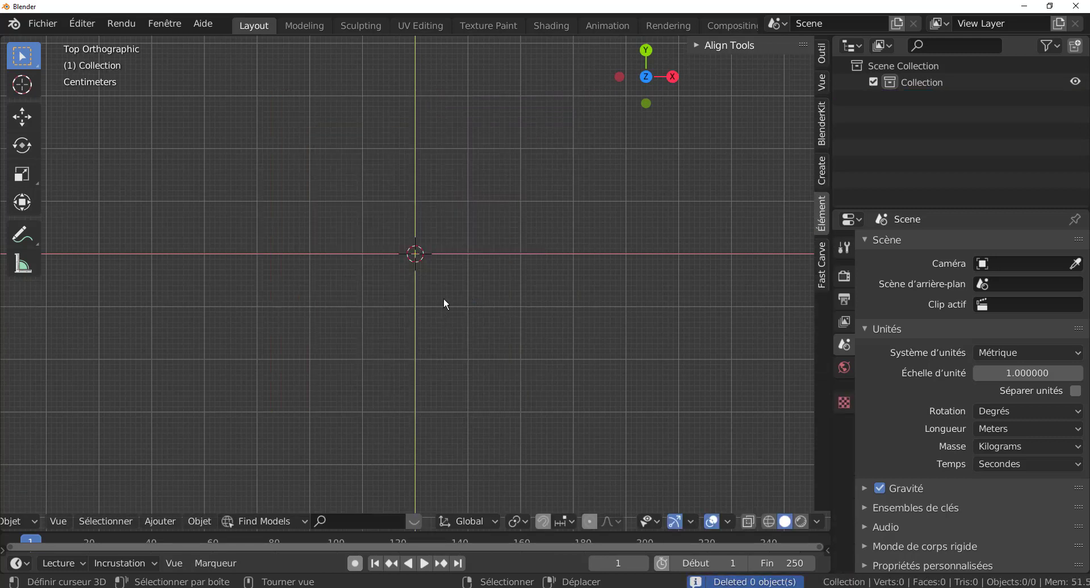
Add a new mesh plane at the scene origin.
middle_click_drag(533, 348, 523, 403, "shift")
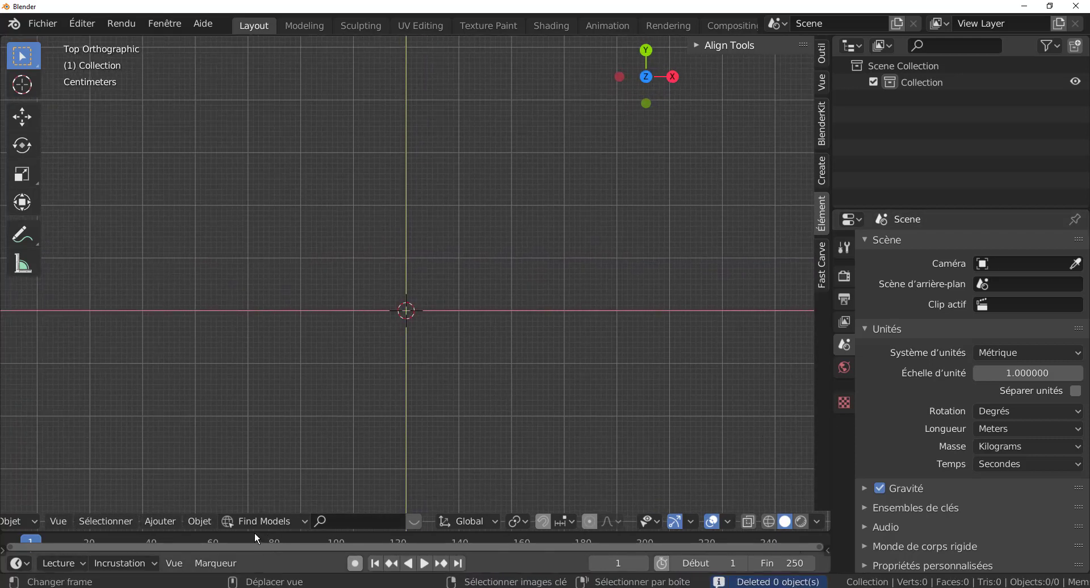
left_click(207, 520)
mouse_move(213, 504)
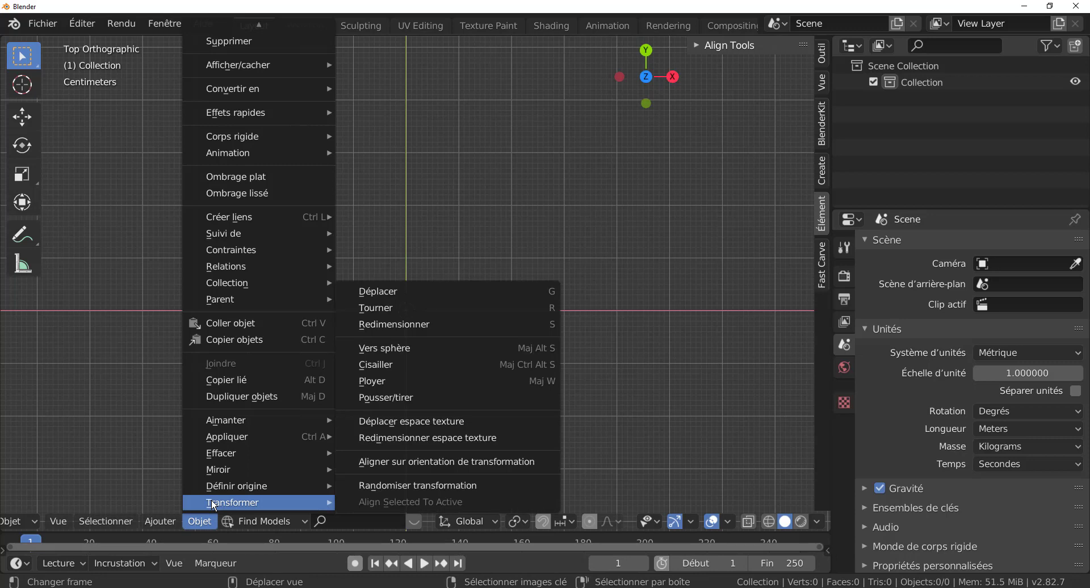
left_click(166, 522)
mouse_move(172, 502)
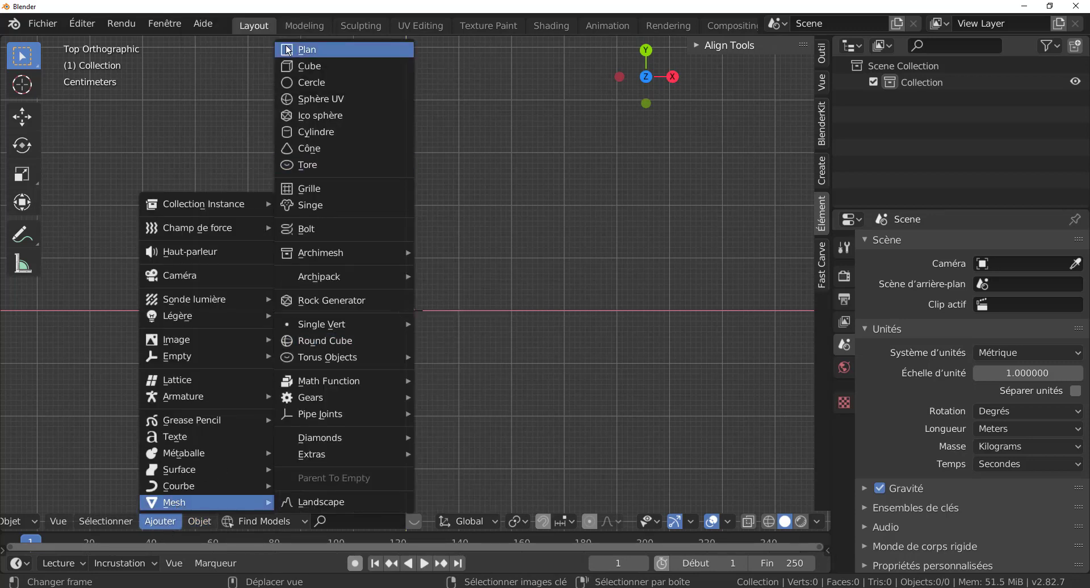
left_click(307, 50)
scroll(512, 315, "down", 6)
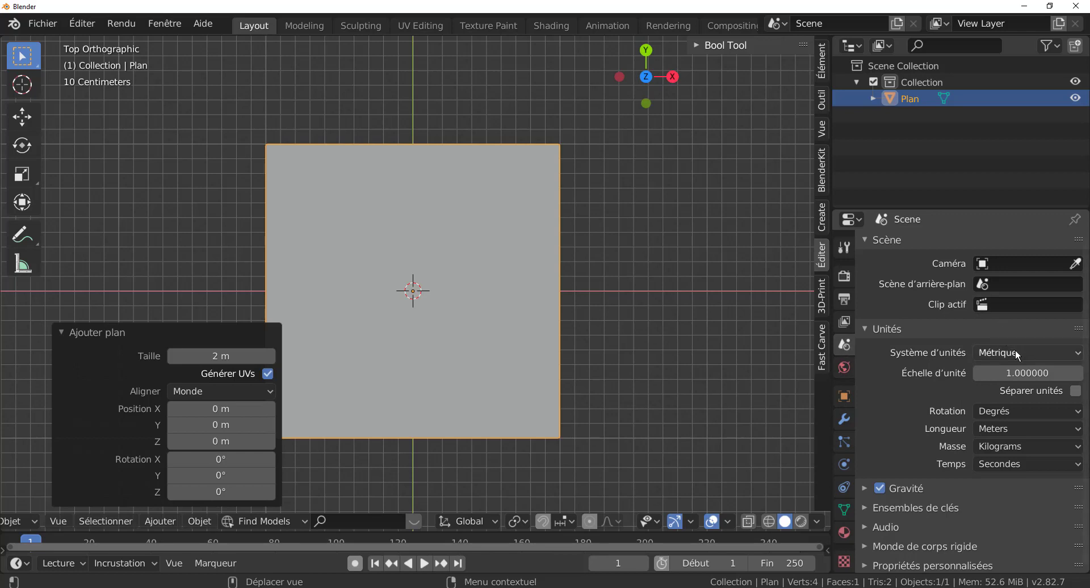
Set the scene's unit scale to 0.001 and its length unit to Millimètres.
left_click(1014, 372)
type("1.0")
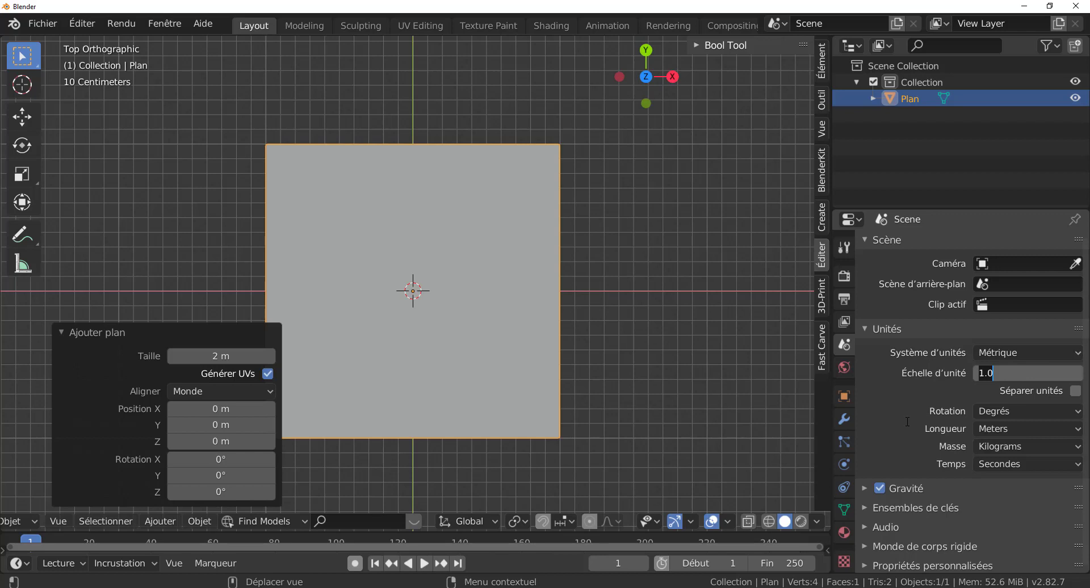
key("BackSpace")
key("BackSpace")
key("BackSpace")
type("0.001")
key("Return")
left_click(1013, 428)
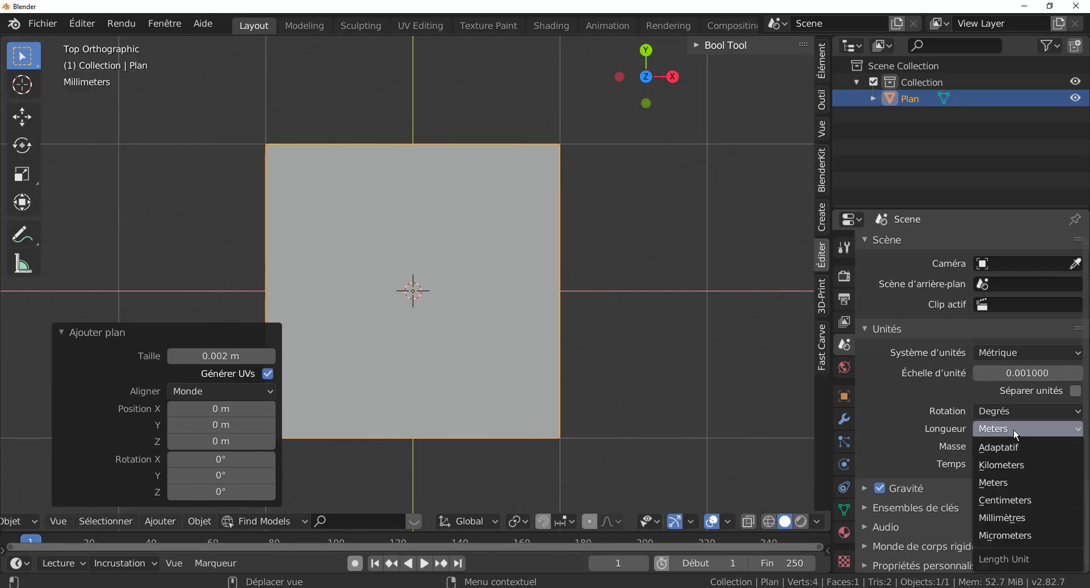
left_click(1046, 519)
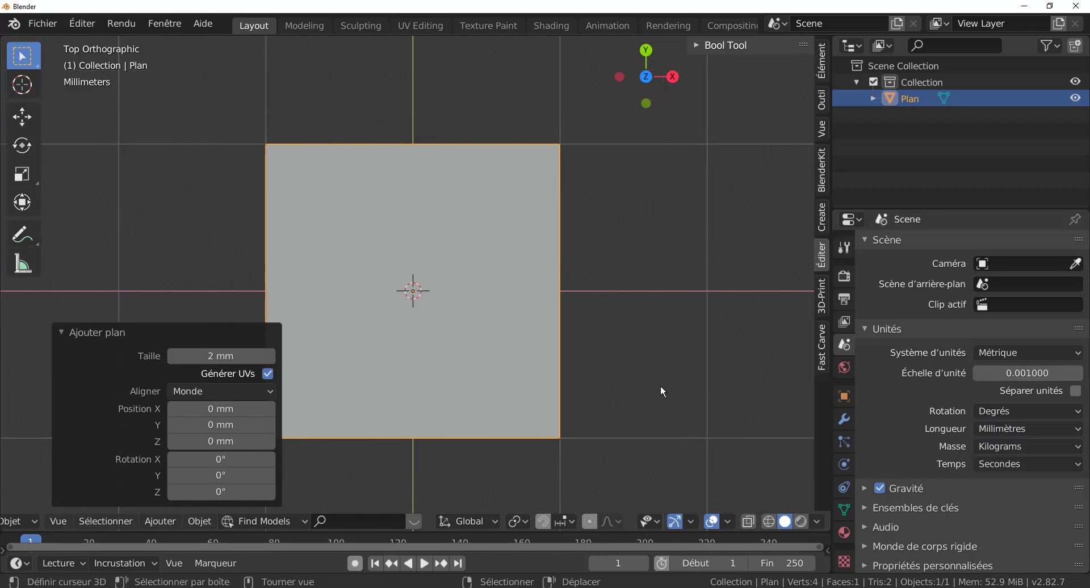
Show the new plane's transform values to check its dimensions, and delete the plane.
key("n")
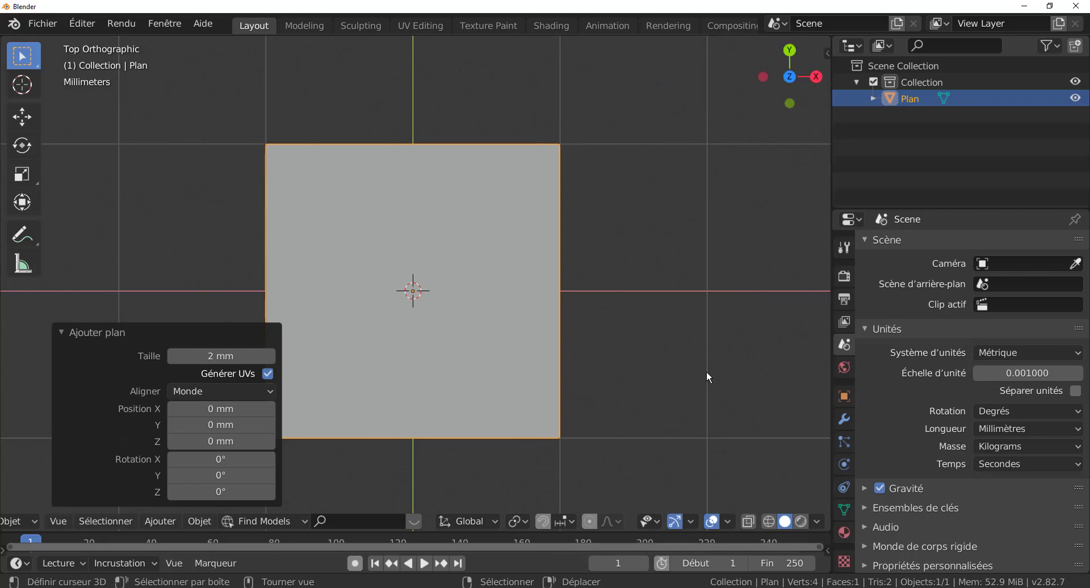
key("n")
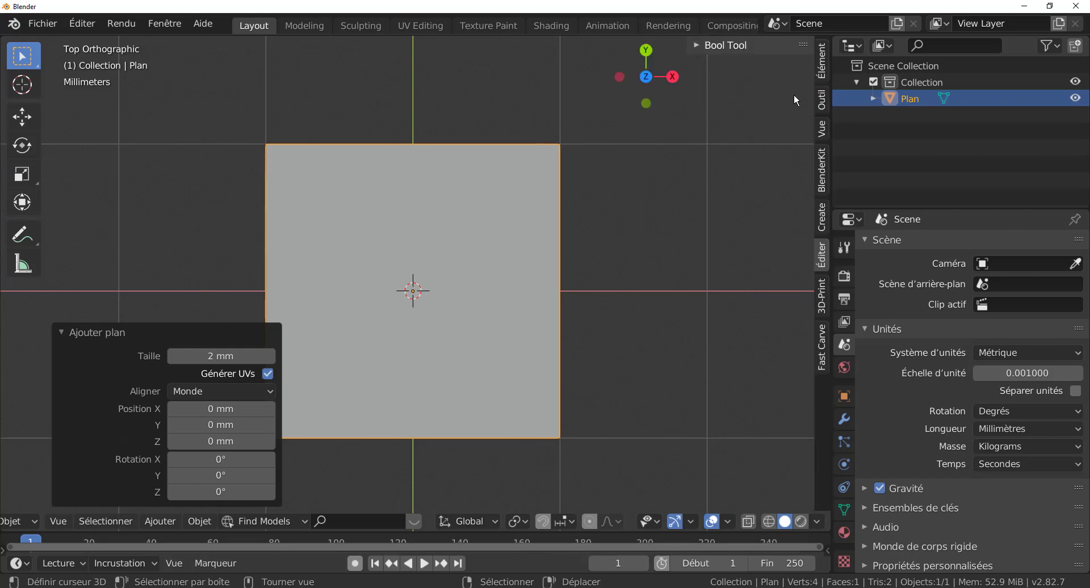
left_click(821, 59)
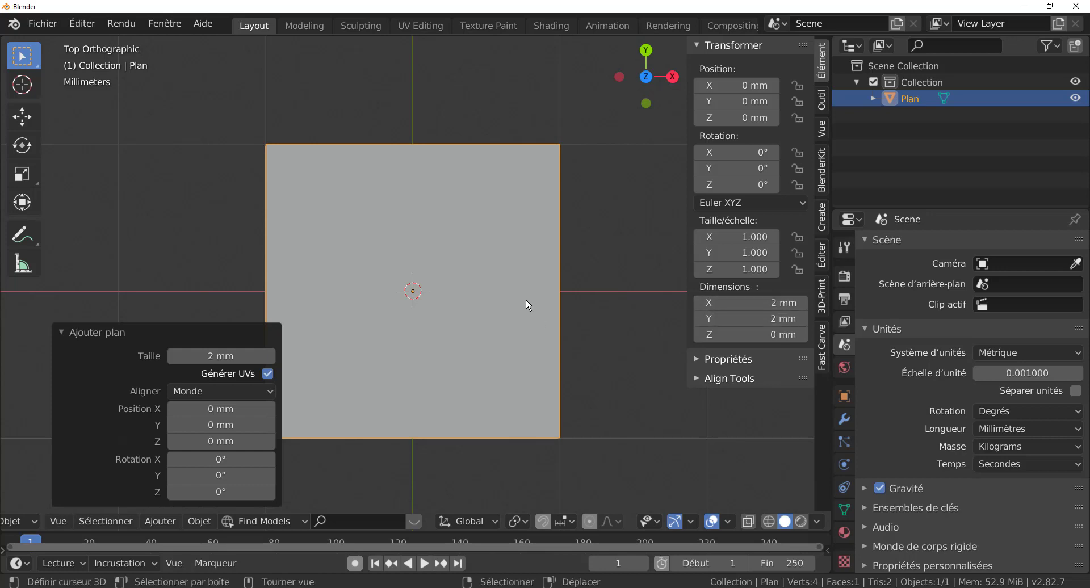
scroll(526, 299, "down", 2)
middle_click_drag(505, 338, 487, 357, "shift")
scroll(475, 343, "up", 2)
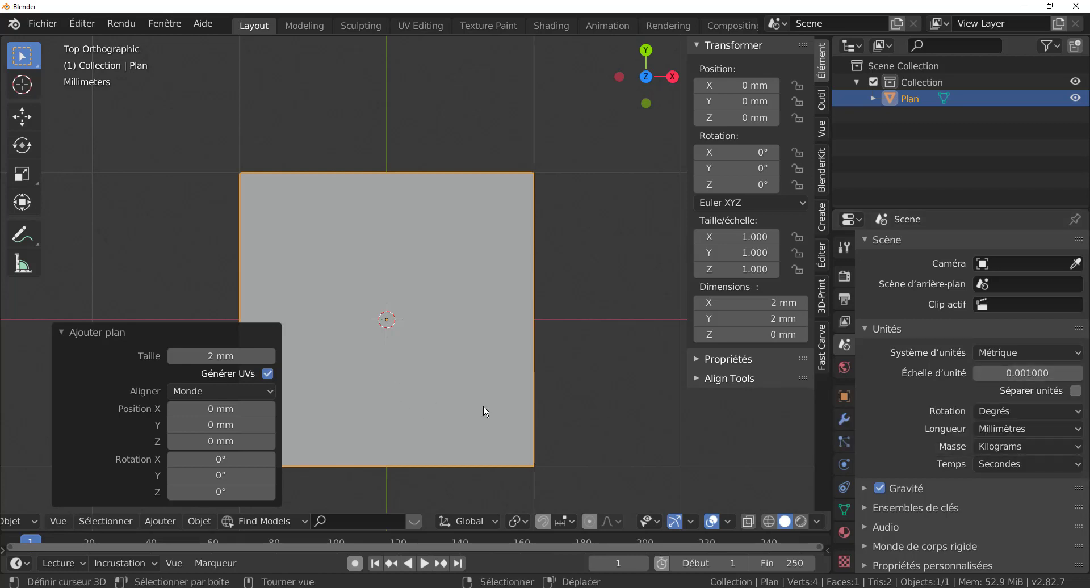
key("Delete")
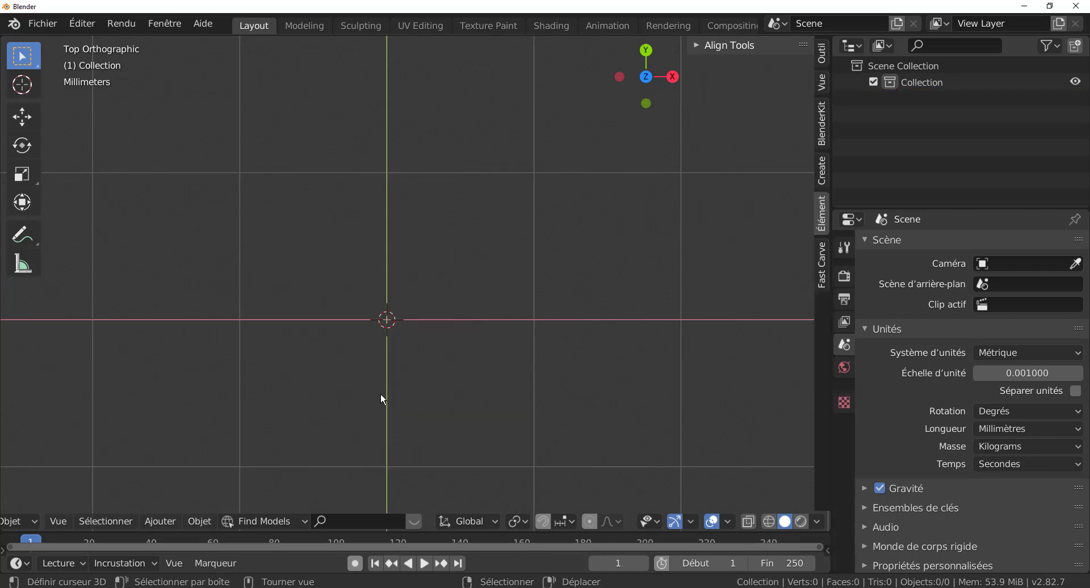
Set the scene's unit scale to 0.01 and its length unit to Centimeters.
left_click(1027, 373)
key("ctrl+a")
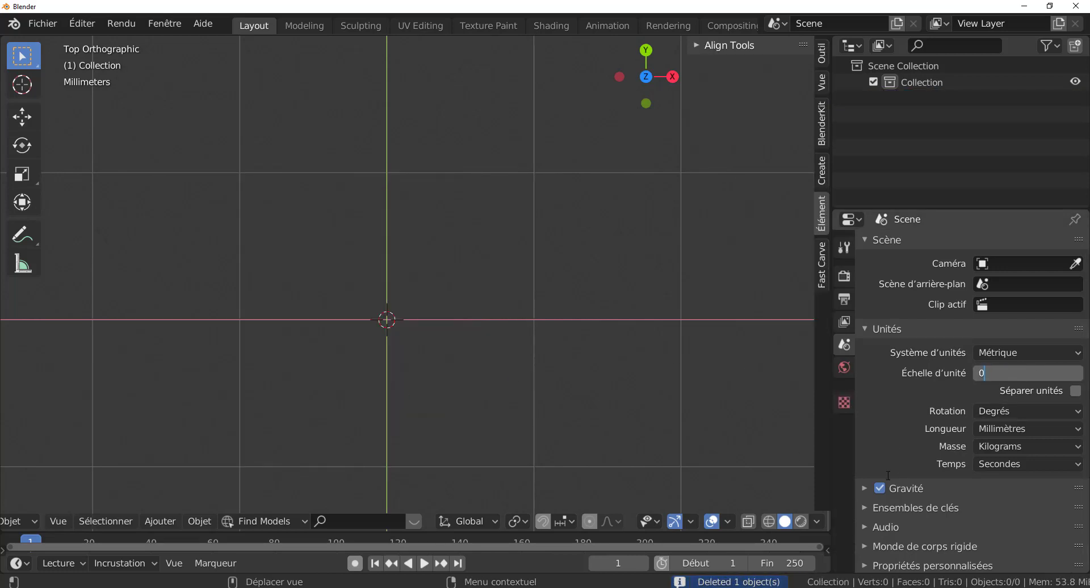
type("0.01")
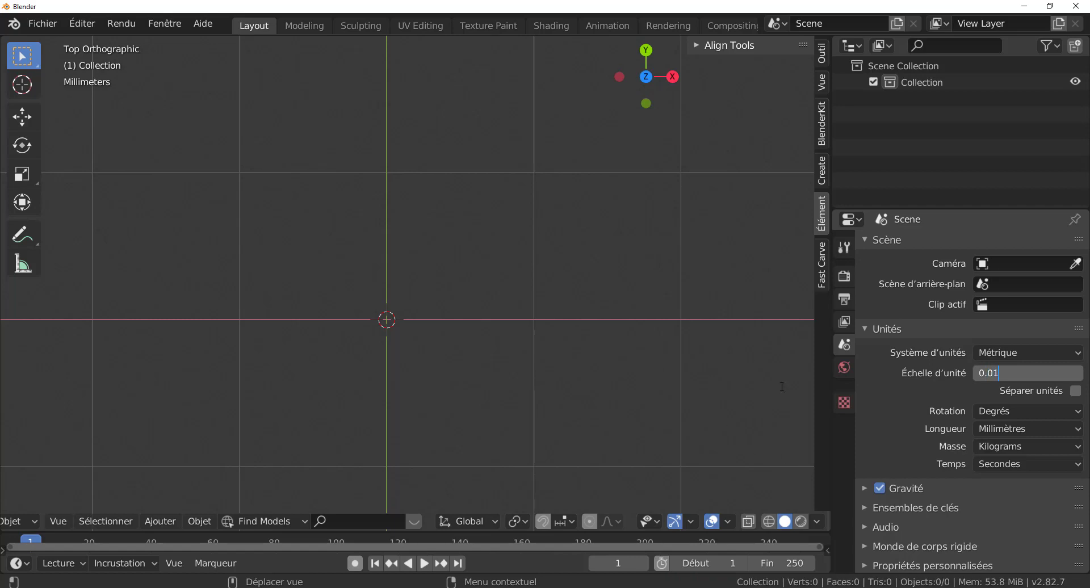
key("Return")
left_click(998, 428)
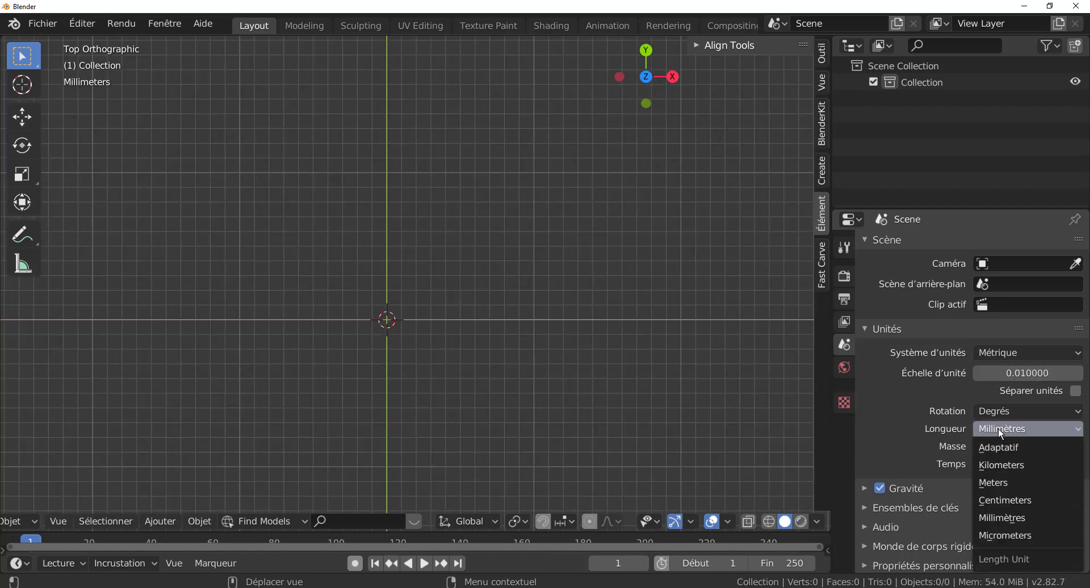
left_click(1009, 498)
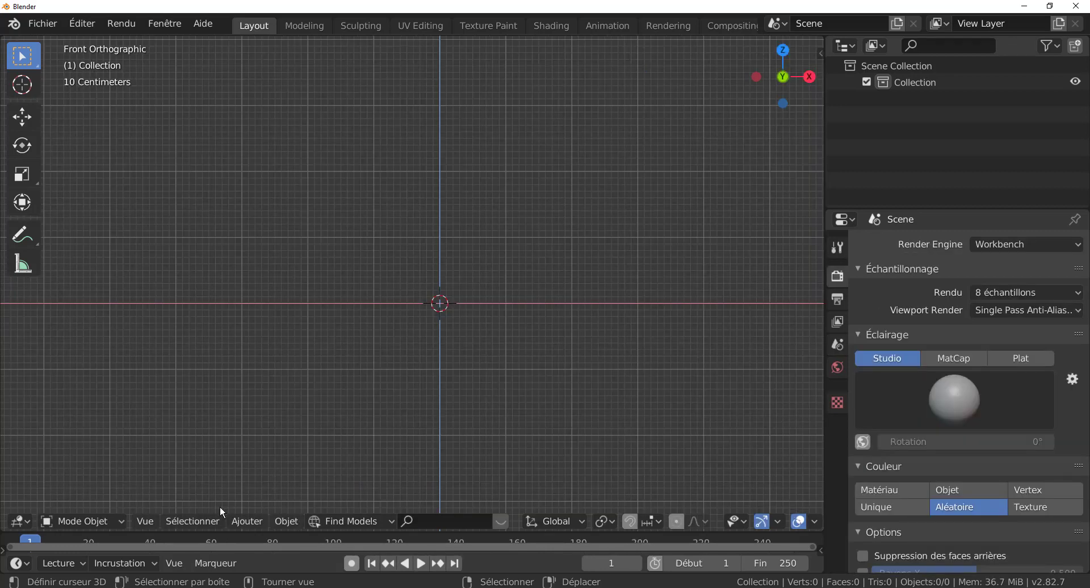
Add a mesh plane at the origin of the new scene and view it from the top.
left_click(261, 520)
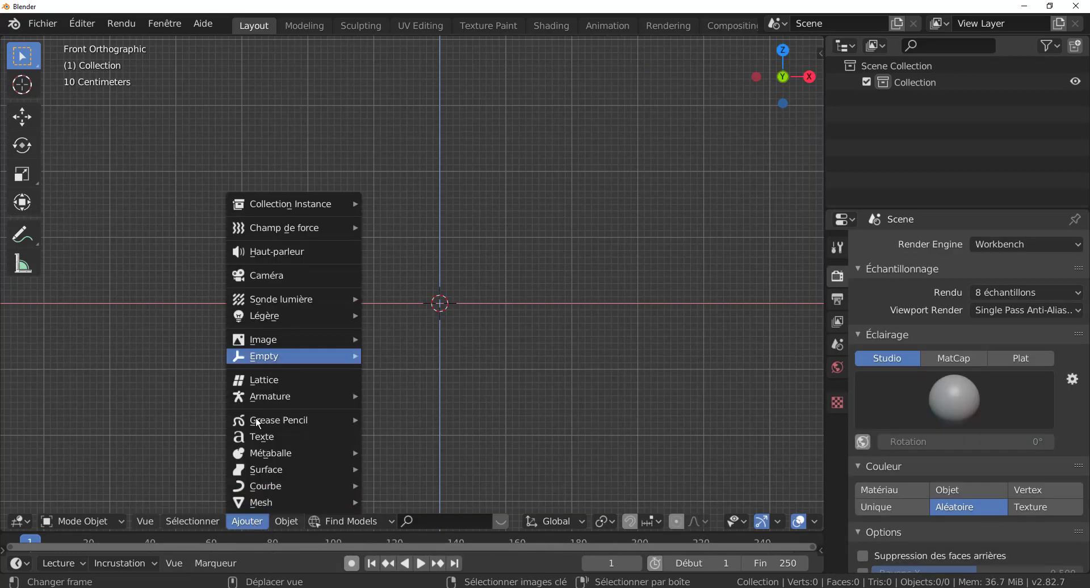
mouse_move(255, 508)
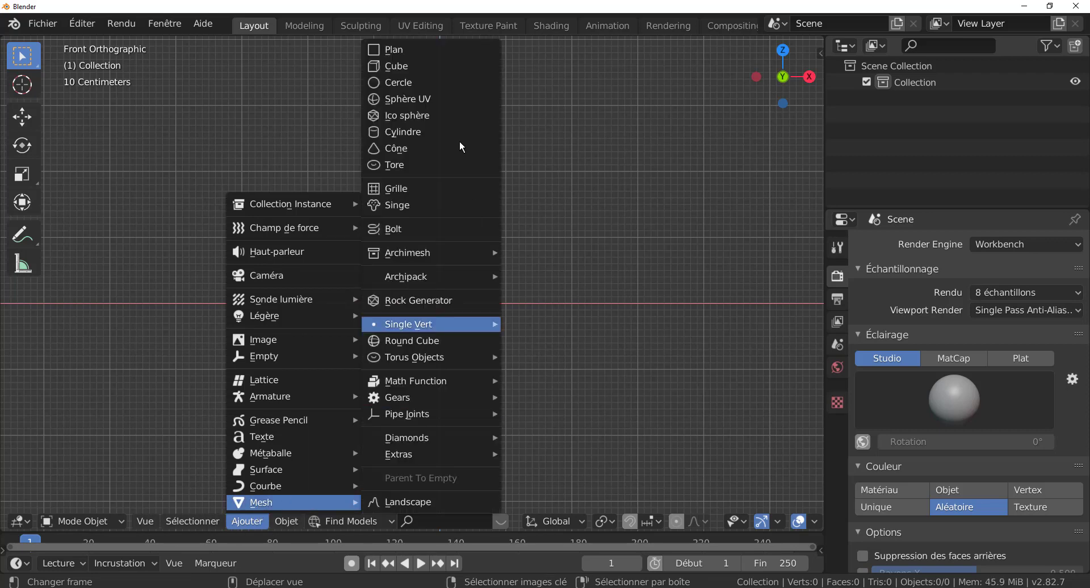
left_click(414, 51)
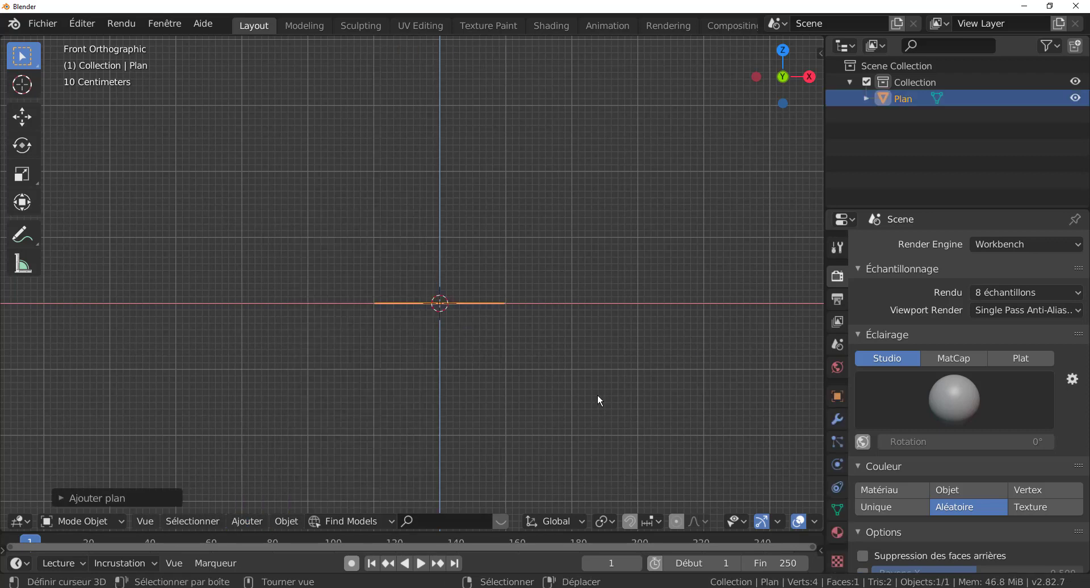
key("KP_7")
middle_click_drag(660, 432, 633, 310, "shift")
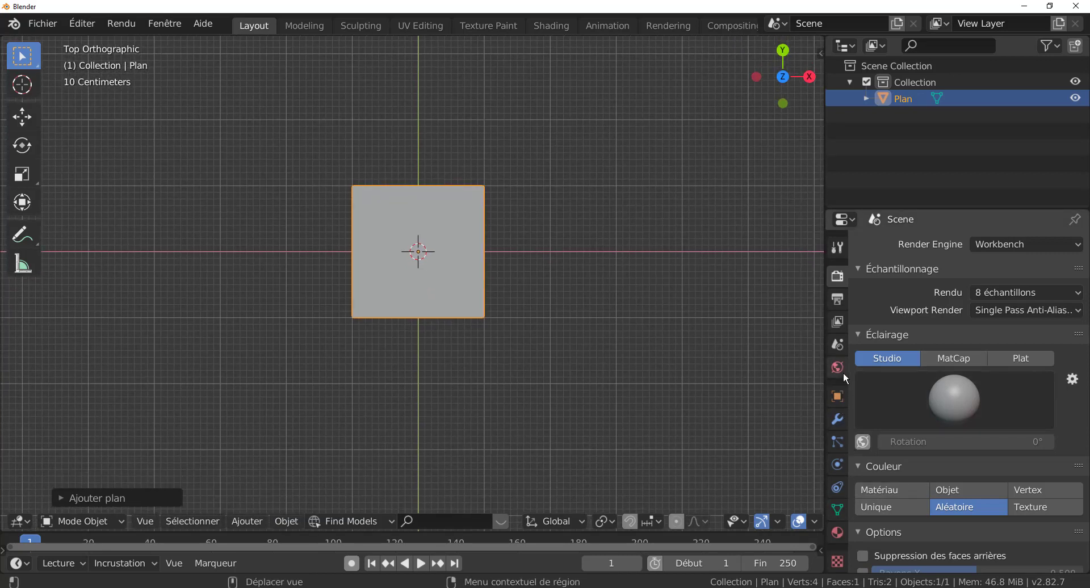
In the new scene's unit settings, set the unit scale to 0.01 and the length unit to Centimeters.
left_click(838, 343)
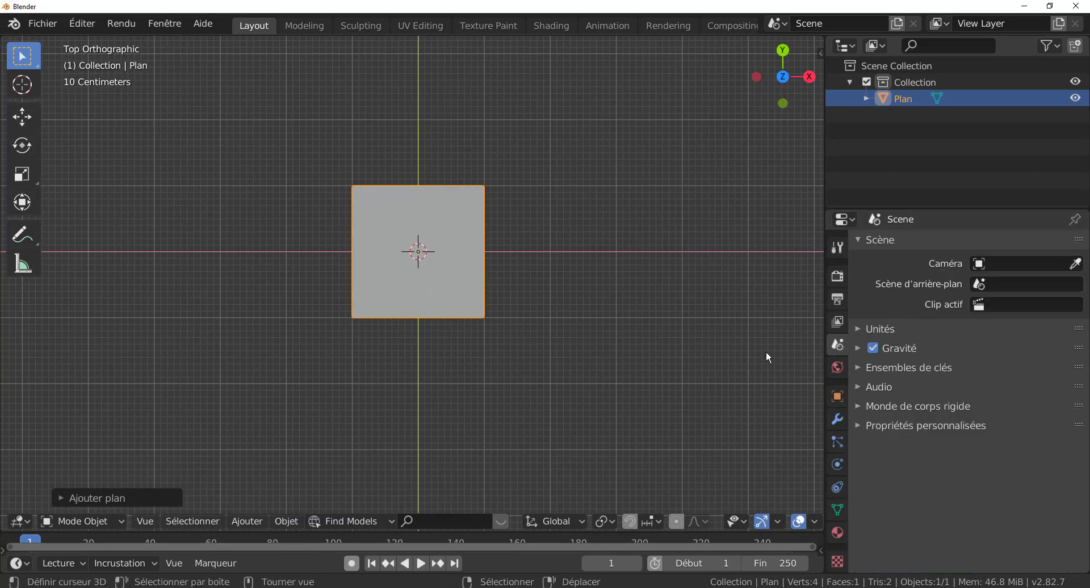
left_click(867, 330)
left_click(1007, 373)
type("1.0")
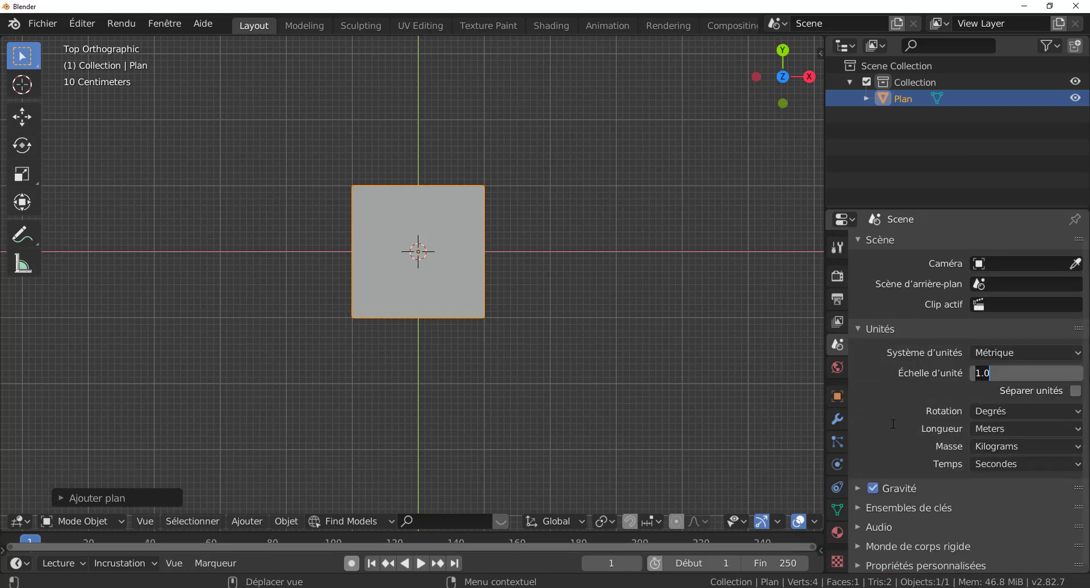
key("BackSpace")
key("BackSpace")
key("BackSpace")
type("0.01")
key("Return")
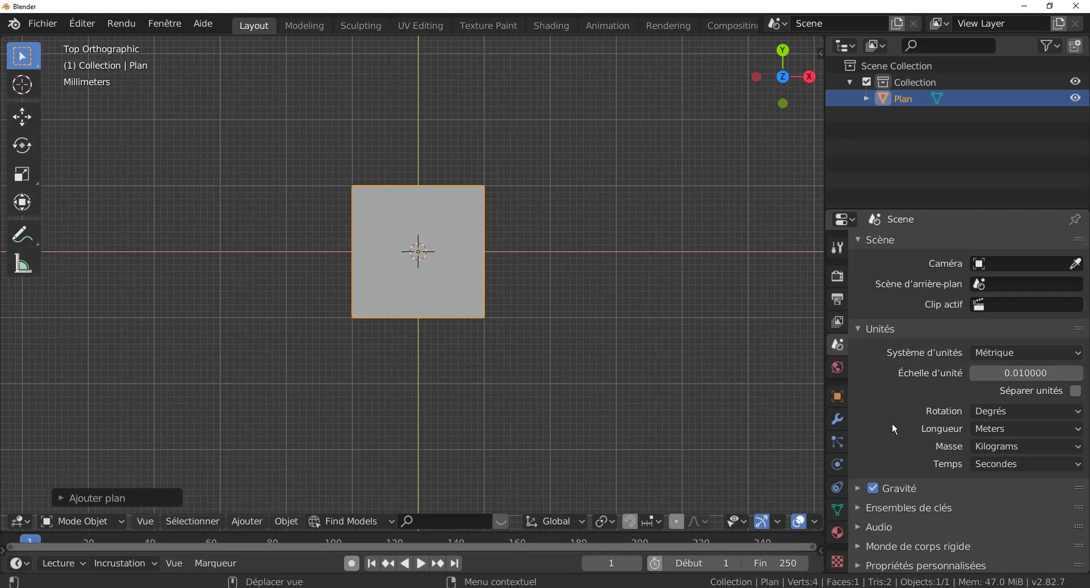
left_click(1015, 432)
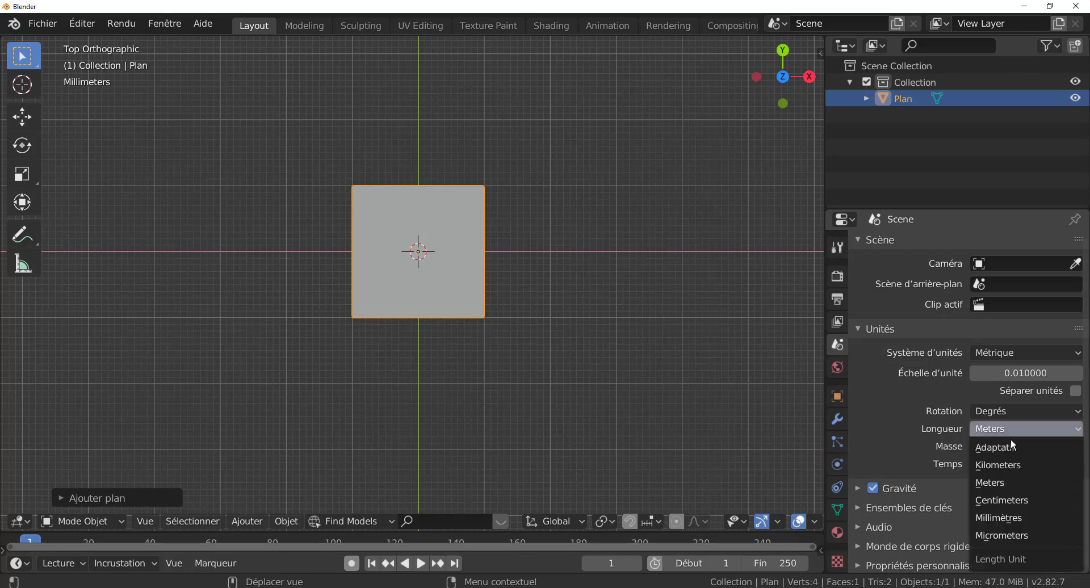
left_click(1019, 501)
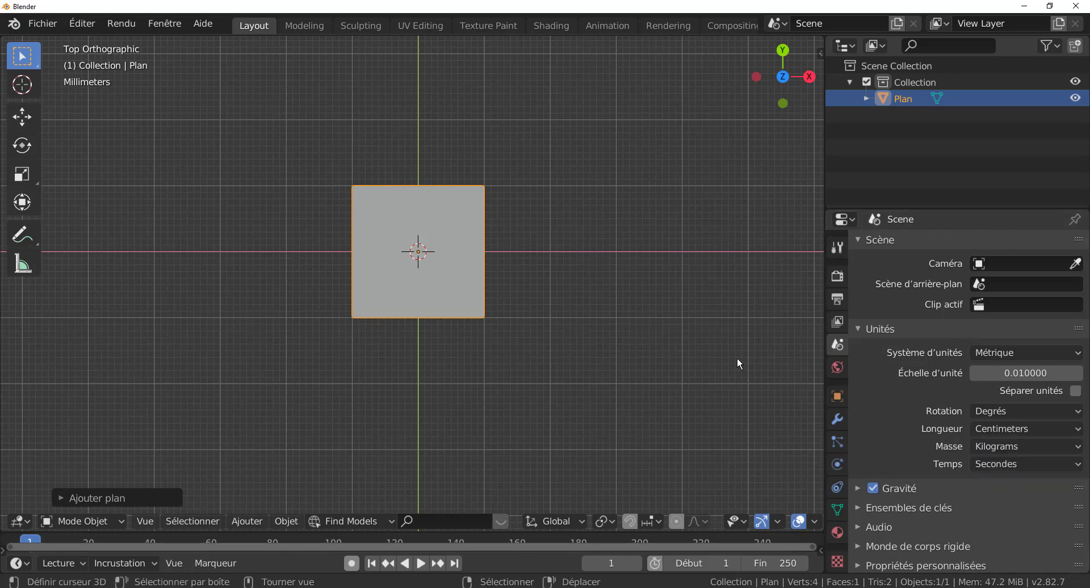
Show the plane's transform values and check its dimensions against the grid.
key("n")
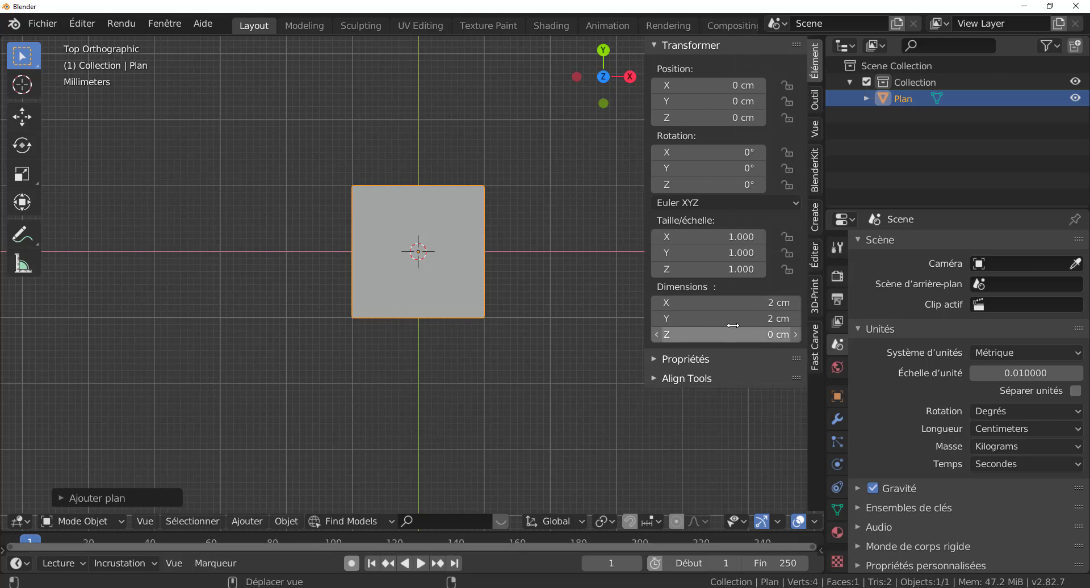
scroll(545, 306, "up", 1)
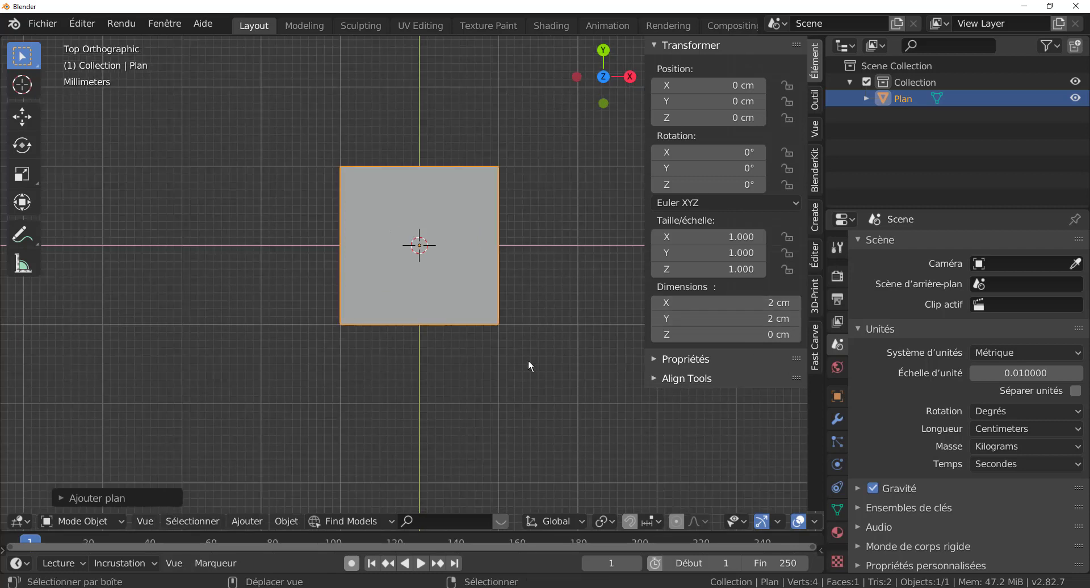
middle_click_drag(528, 360, 514, 416, "shift")
scroll(426, 300, "up", 3)
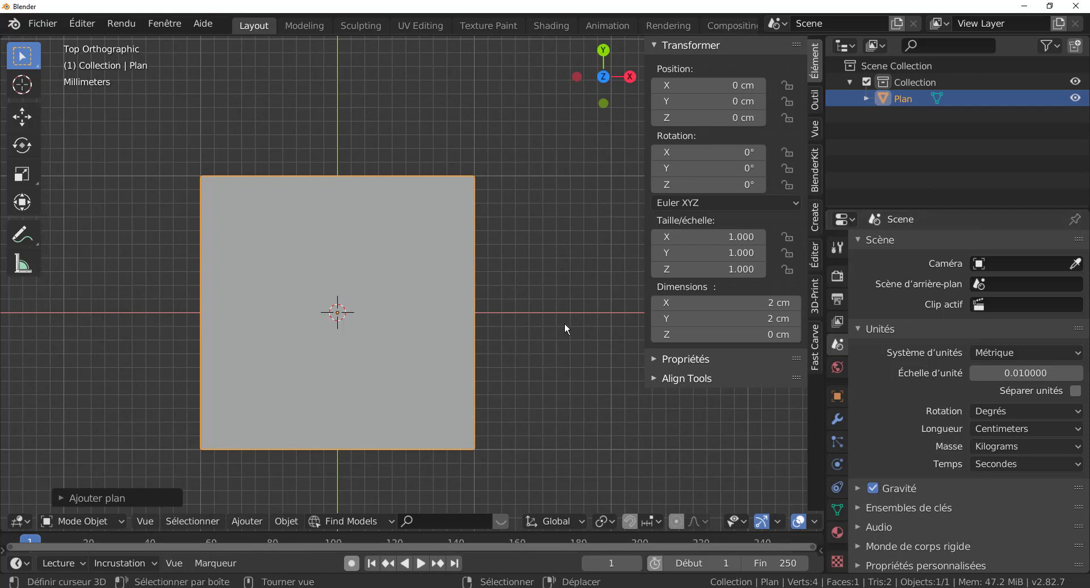
Set the scene's unit scale to 0.1 to compare its effect on the plane's dimensions.
left_click(1020, 375)
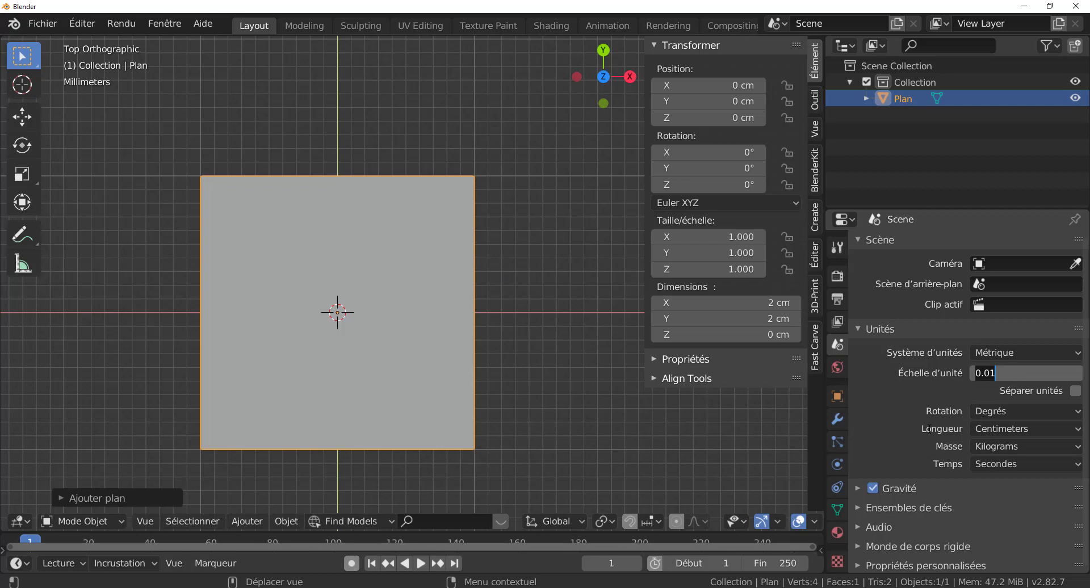
type("0.01")
key("BackSpace")
key("BackSpace")
type("1")
key("Return")
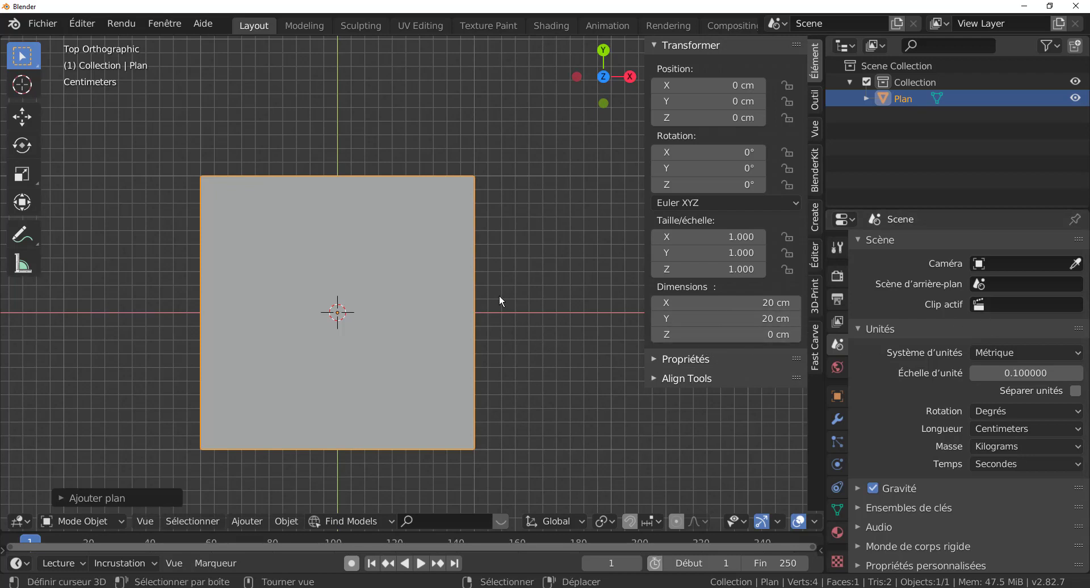
Return the scene's unit scale to 0.01.
left_click(1022, 373)
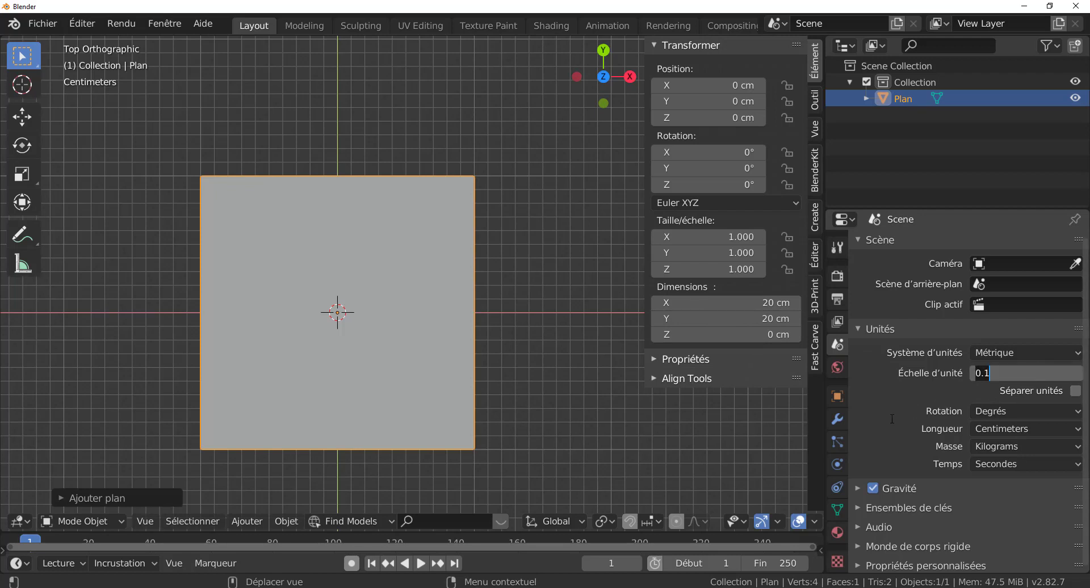
key("BackSpace")
type("01")
key("Return")
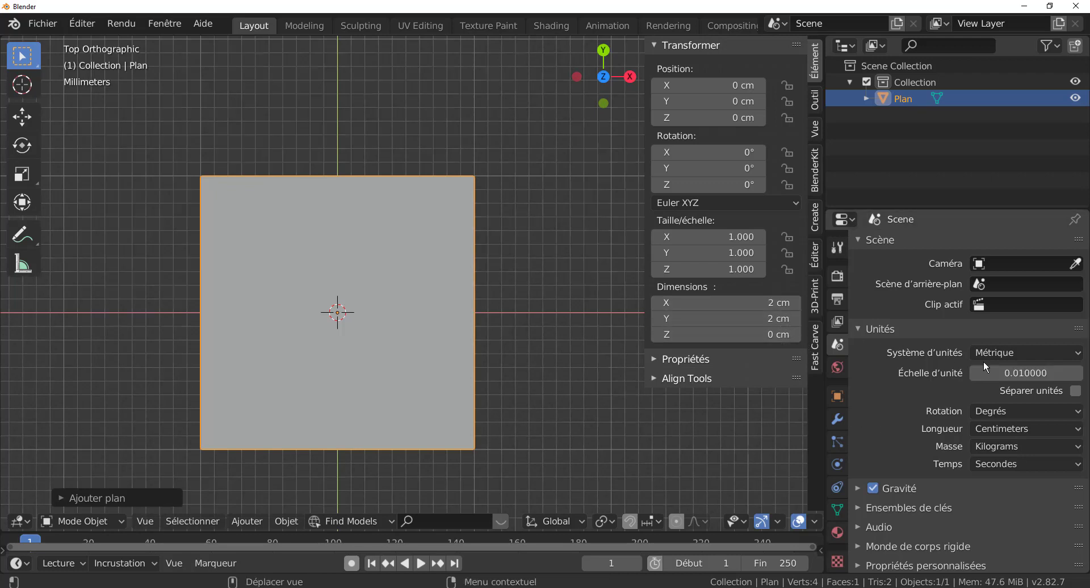
Set the scene's unit scale to 0.001 and switch its length unit to Millimètres.
left_click(1017, 373)
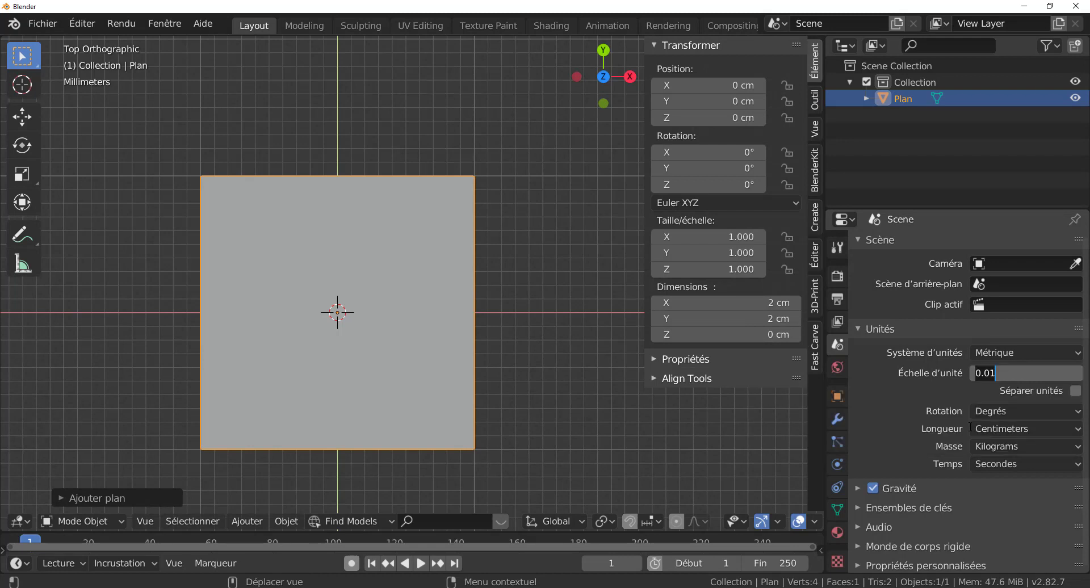
type("0.001")
key("Return")
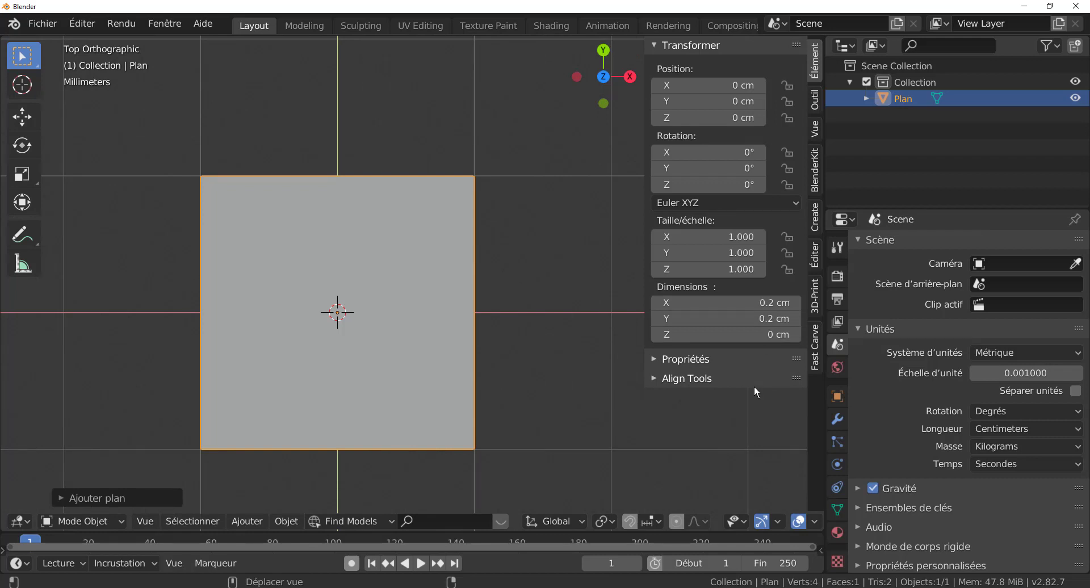
left_click(1022, 424)
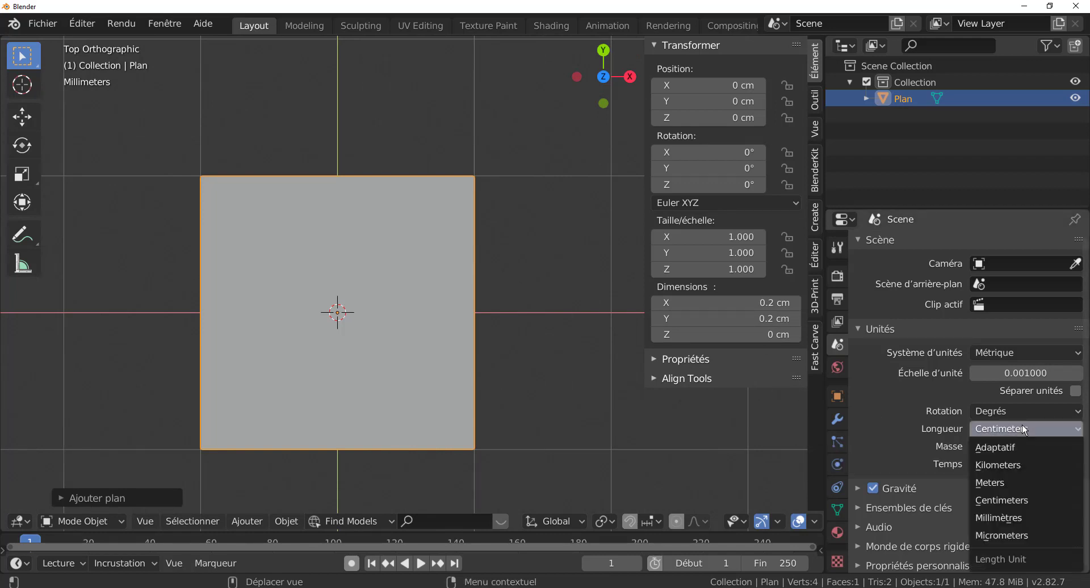
left_click(1026, 514)
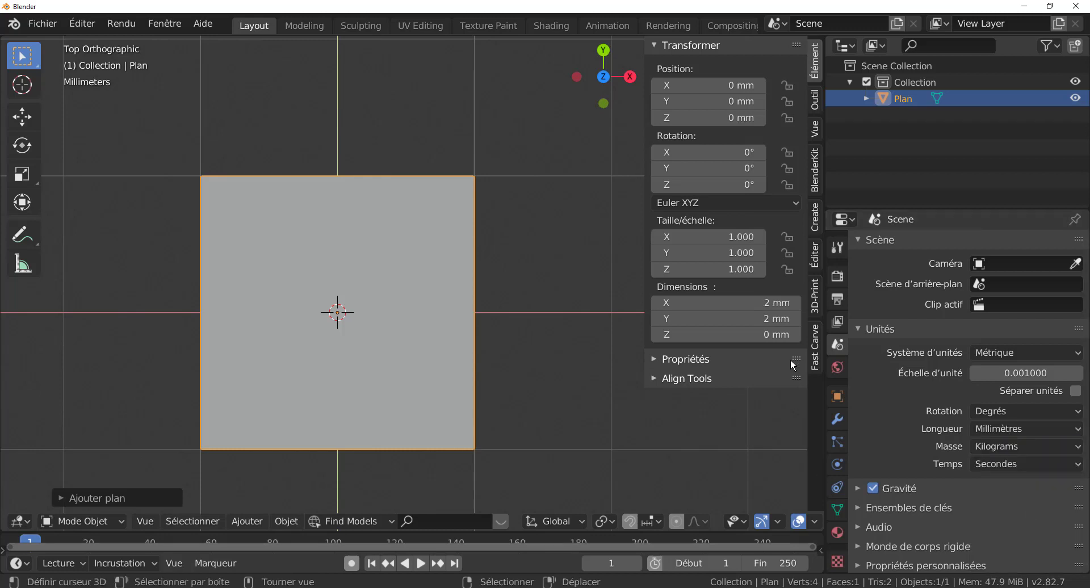
left_click(1017, 430)
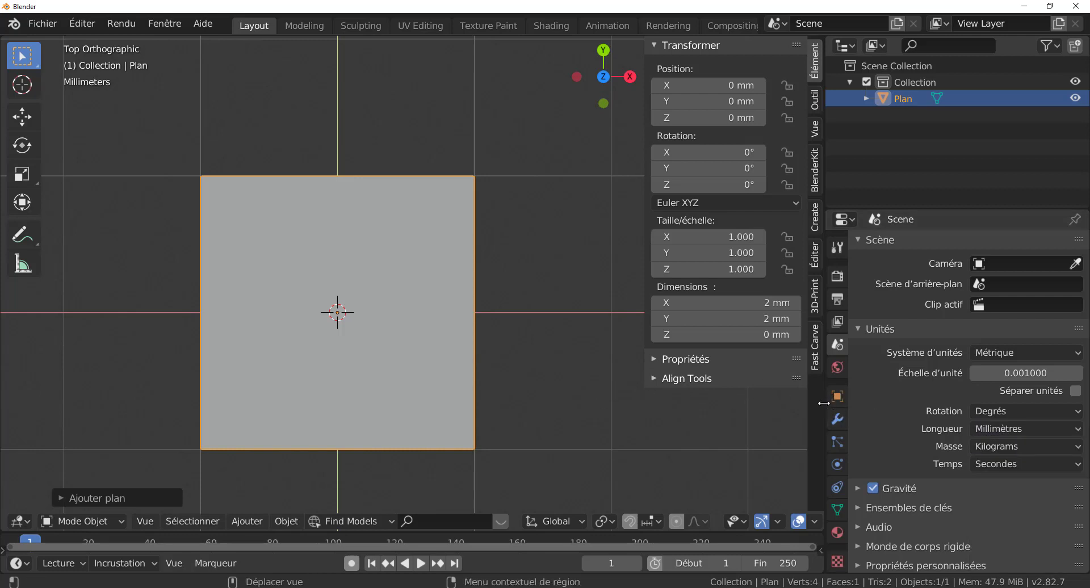
Widen the 3D viewport by narrowing the properties area, keeping the whole plane in view.
left_click_drag(823, 402, 994, 402)
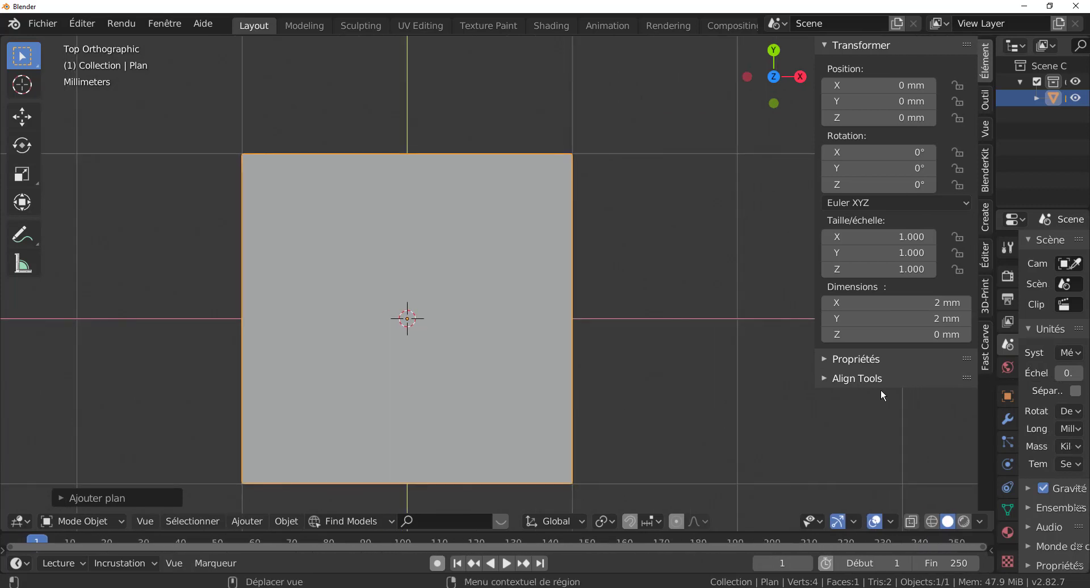
scroll(656, 311, "down", 2)
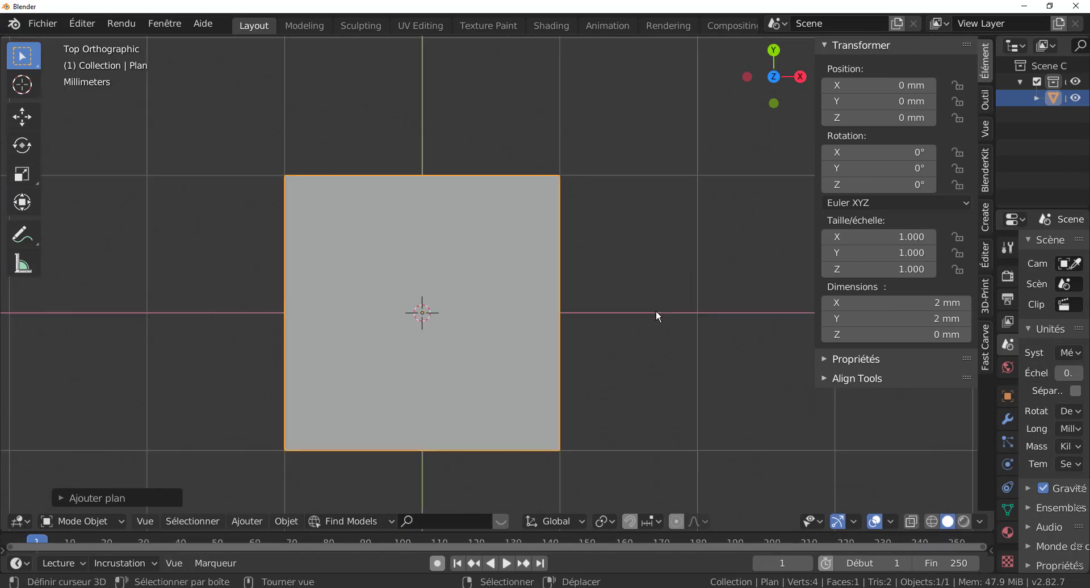
middle_click_drag(655, 372, 687, 350, "shift")
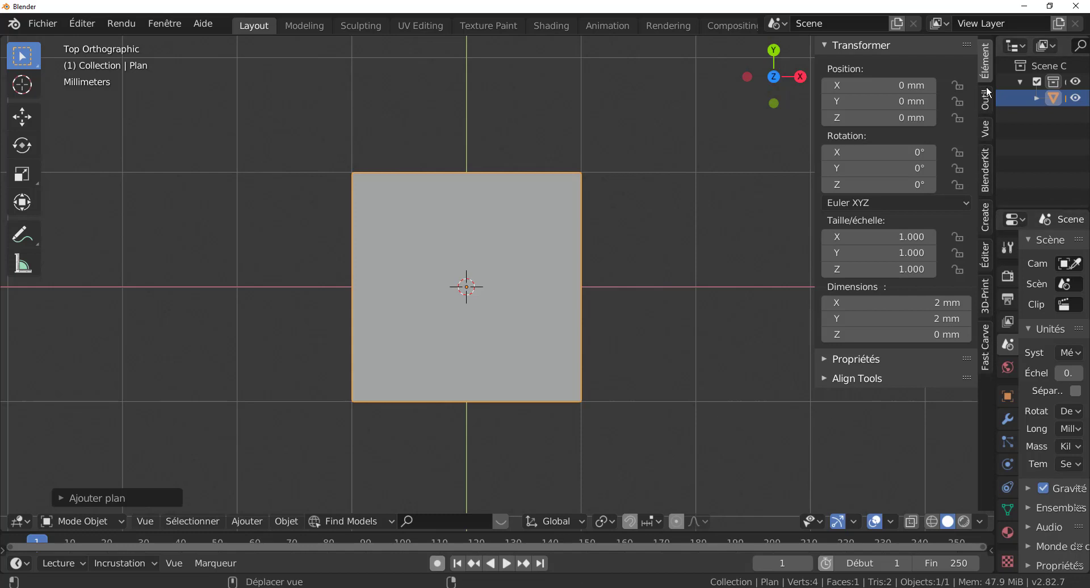
Enter Edit Mode on the plane and show the Mesh Tools and LoopTools add-on panels.
left_click(980, 217)
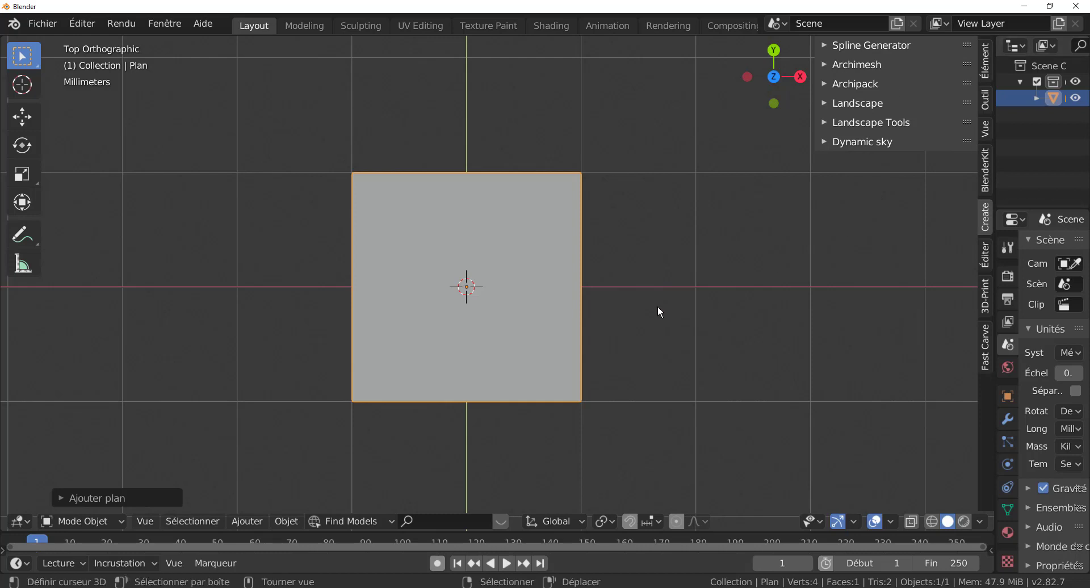
key("Tab")
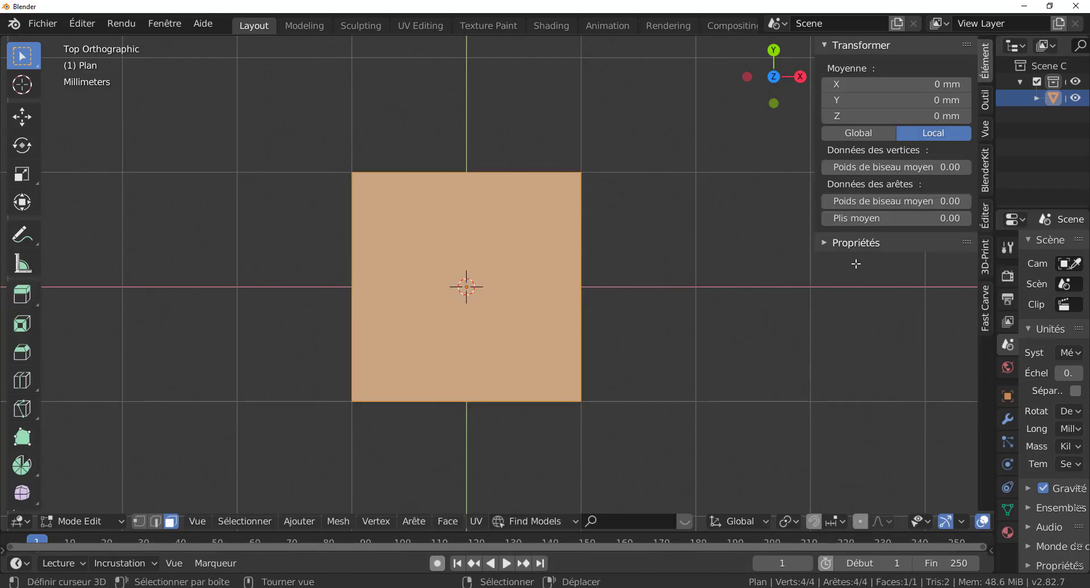
left_click(985, 216)
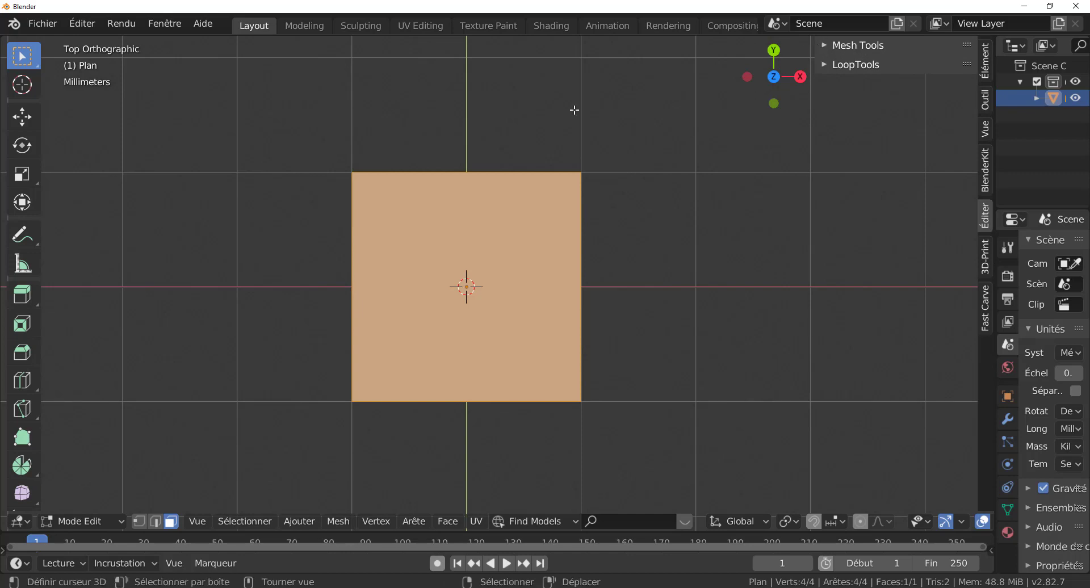
Search the add-ons in the preferences for "mes" to locate the Edit Mesh Tools add-on.
left_click(81, 23)
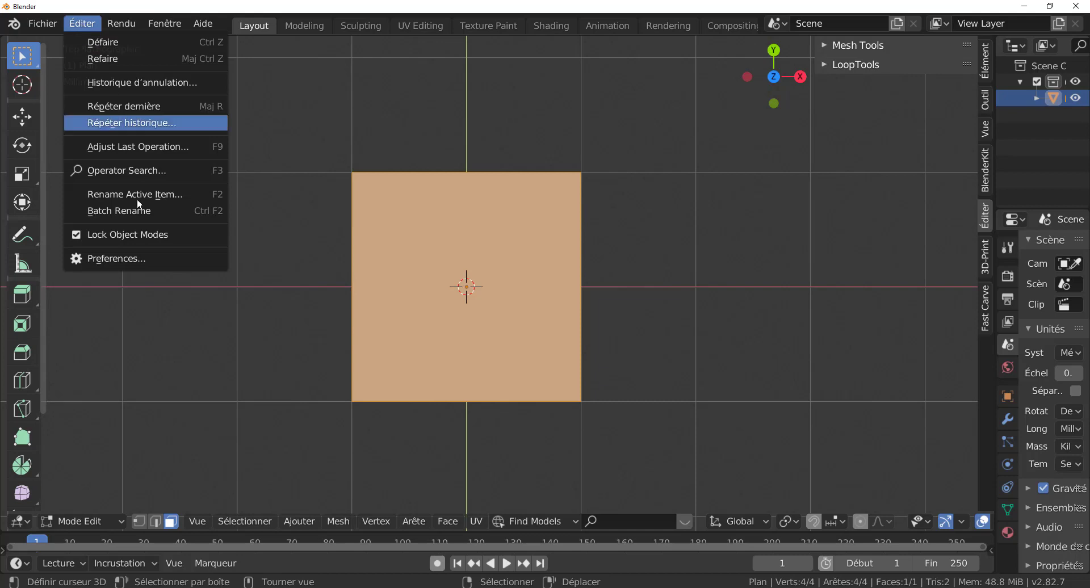
left_click(122, 258)
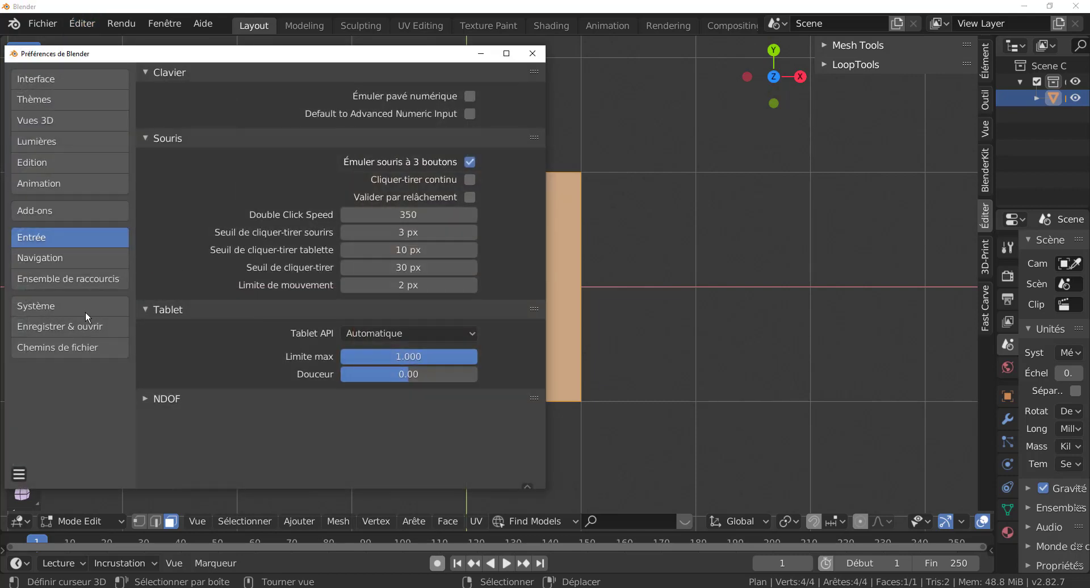
left_click(46, 213)
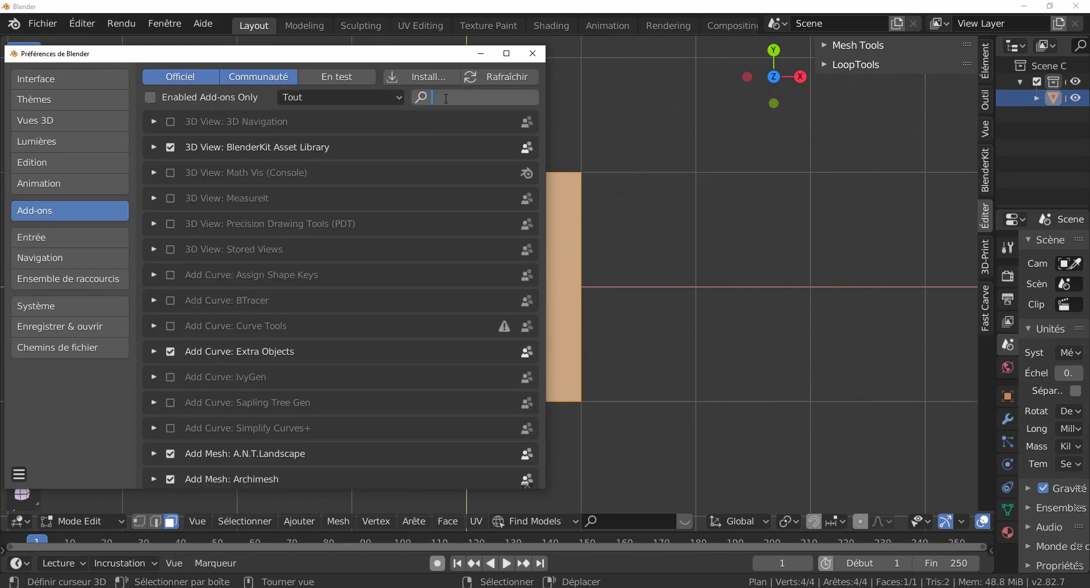
type("mes")
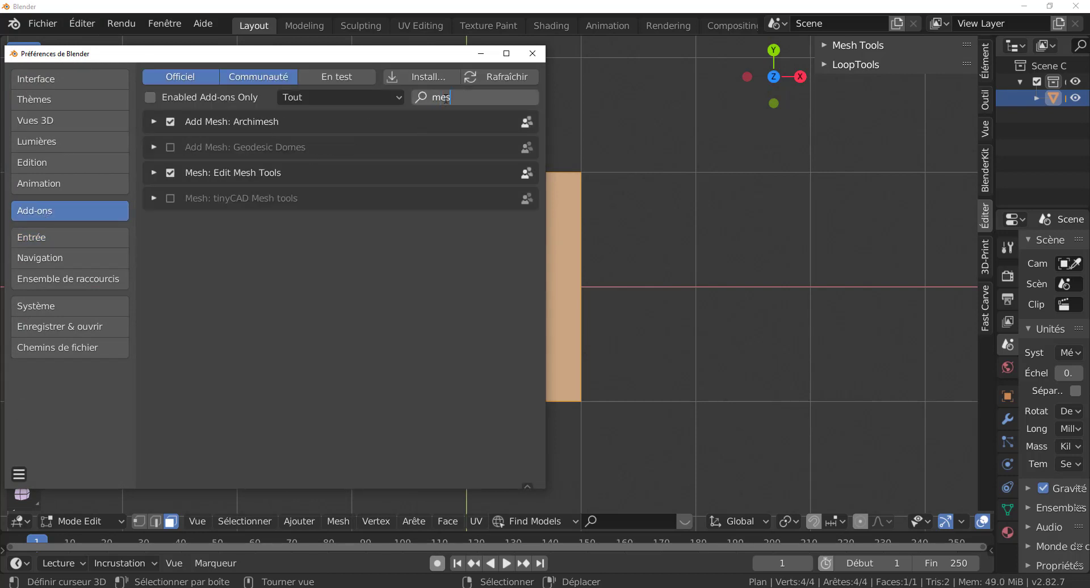
Refine the add-on search to "mesh" and close the preferences to return to the plane in Edit Mode.
type("h")
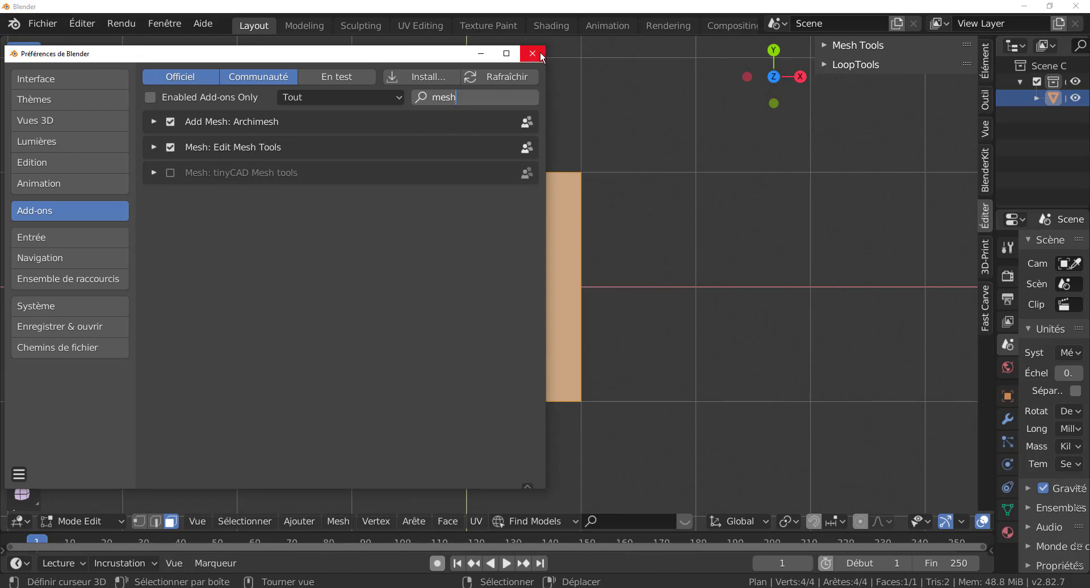
left_click(936, 248)
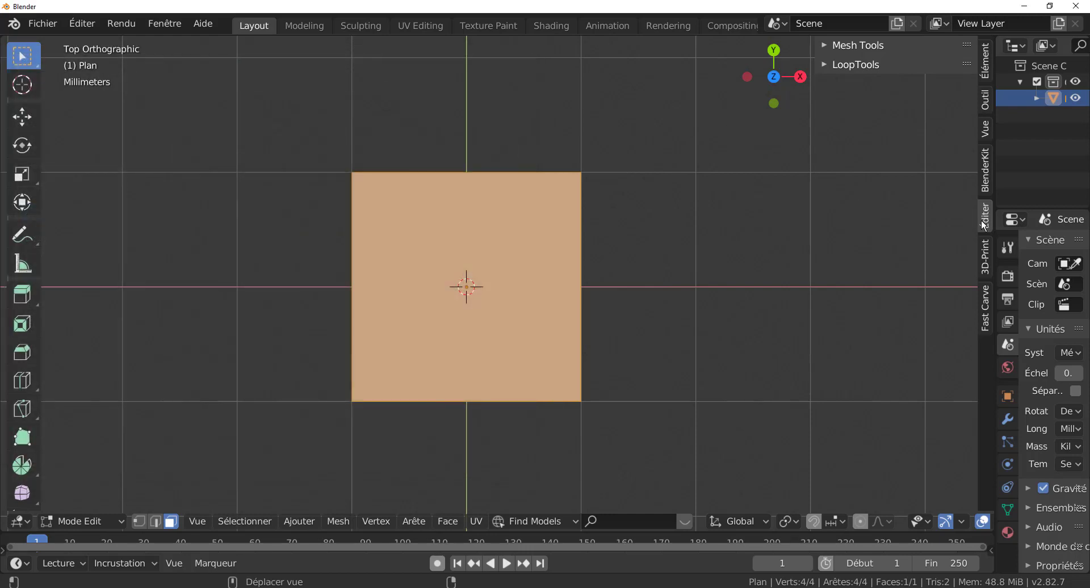
Expand the Mesh Tools panel with its Vert, Edge, Face and Utility Tools groups and look through their commands.
left_click(825, 45)
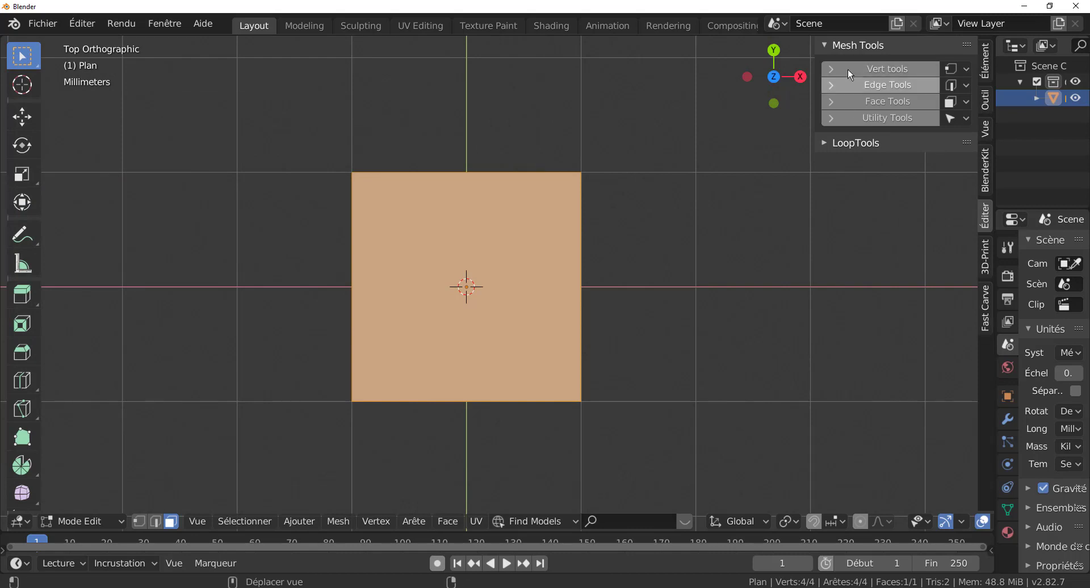
left_click(849, 71)
left_click(870, 160)
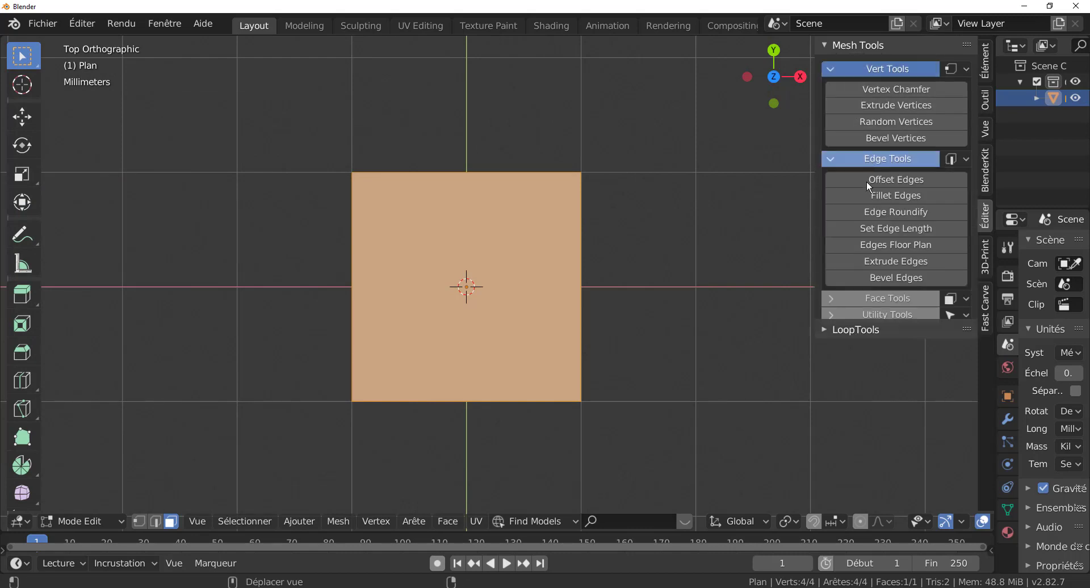
left_click(877, 299)
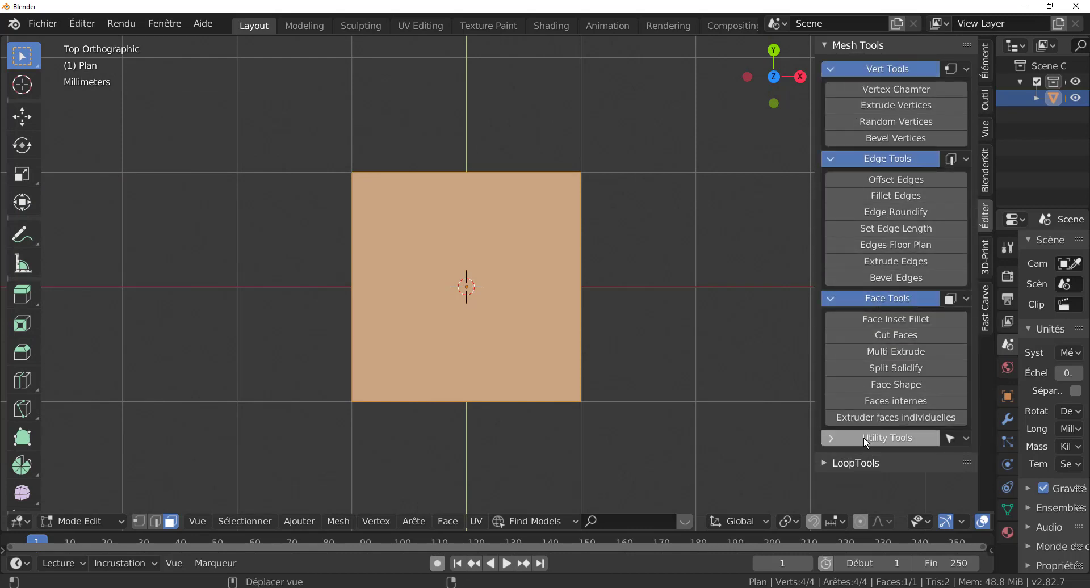
left_click(835, 438)
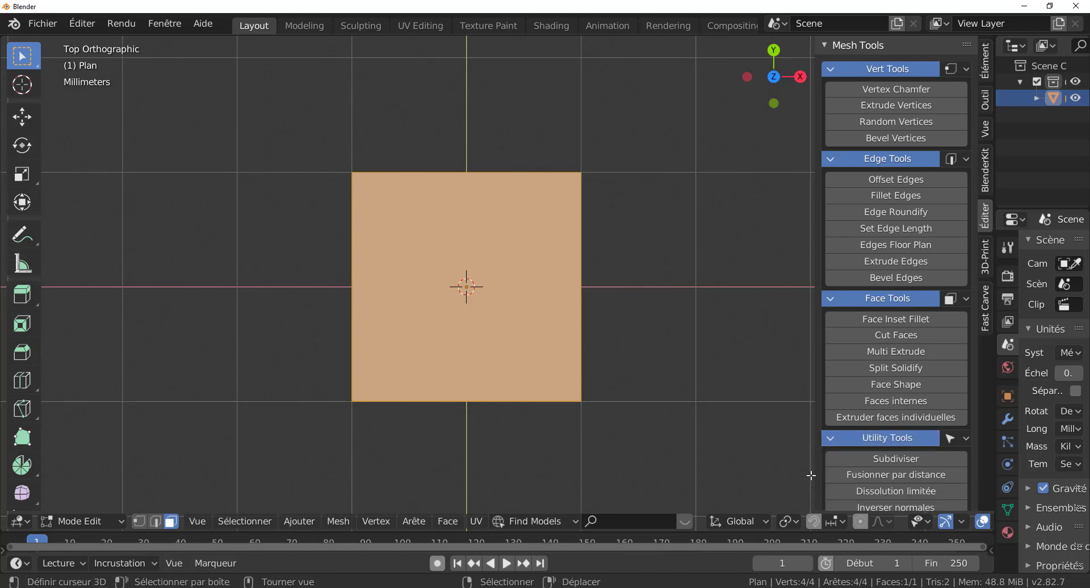
scroll(886, 342, "down", 4)
scroll(724, 341, "up", 3)
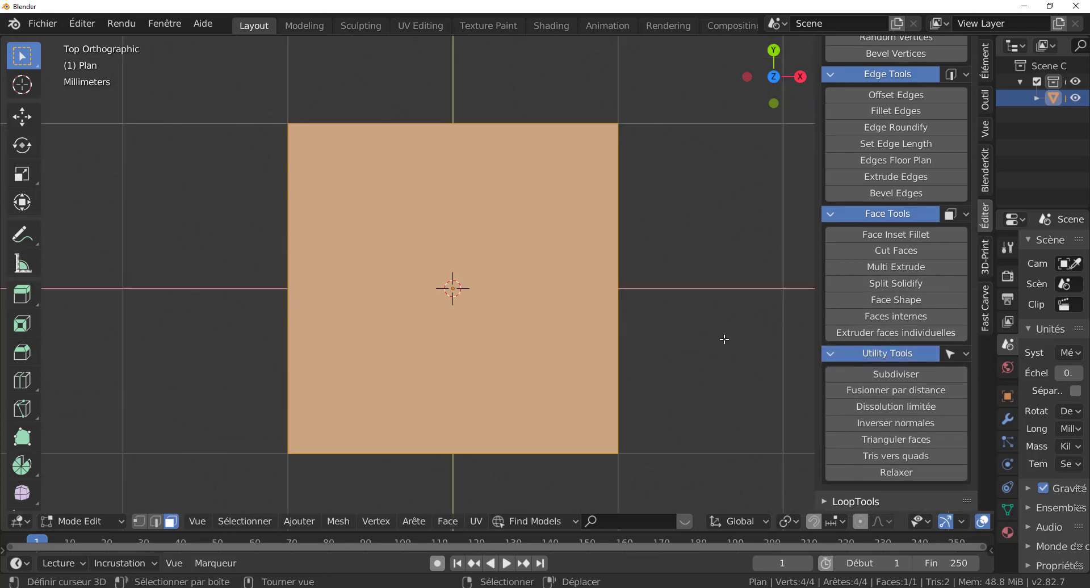
scroll(726, 340, "down", 2)
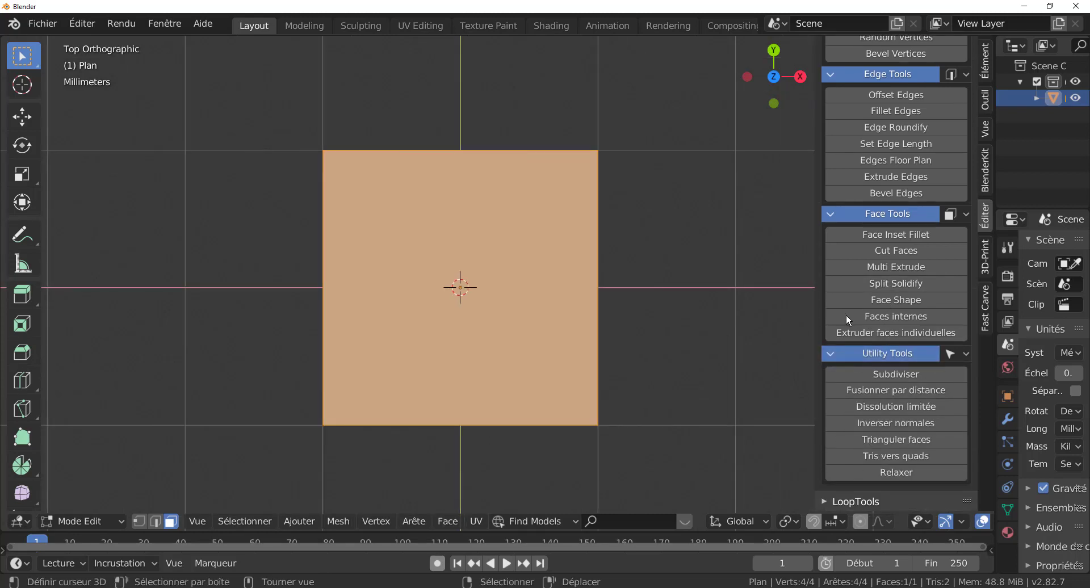
scroll(968, 290, "up", 4)
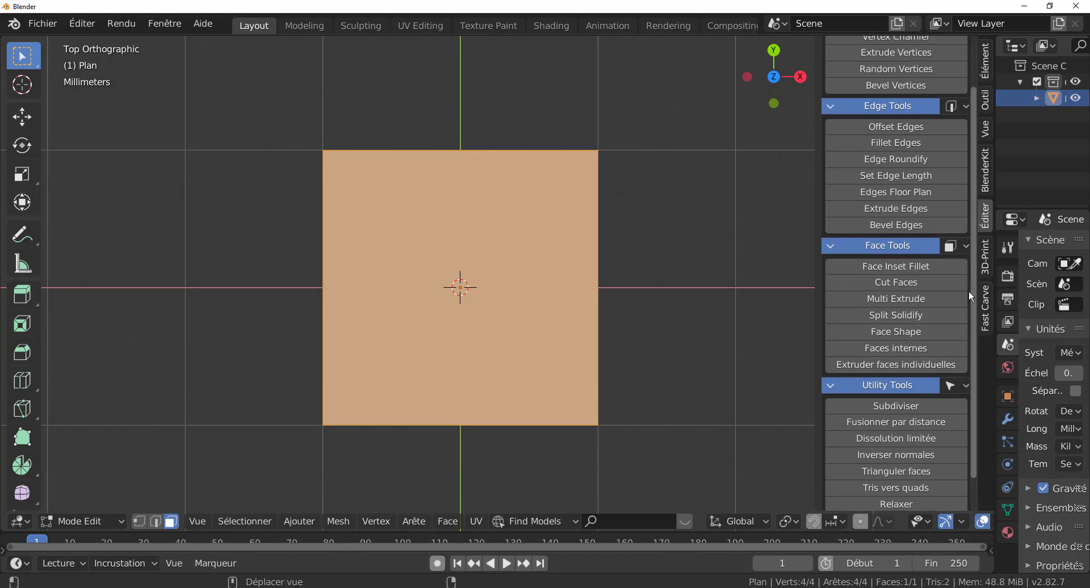